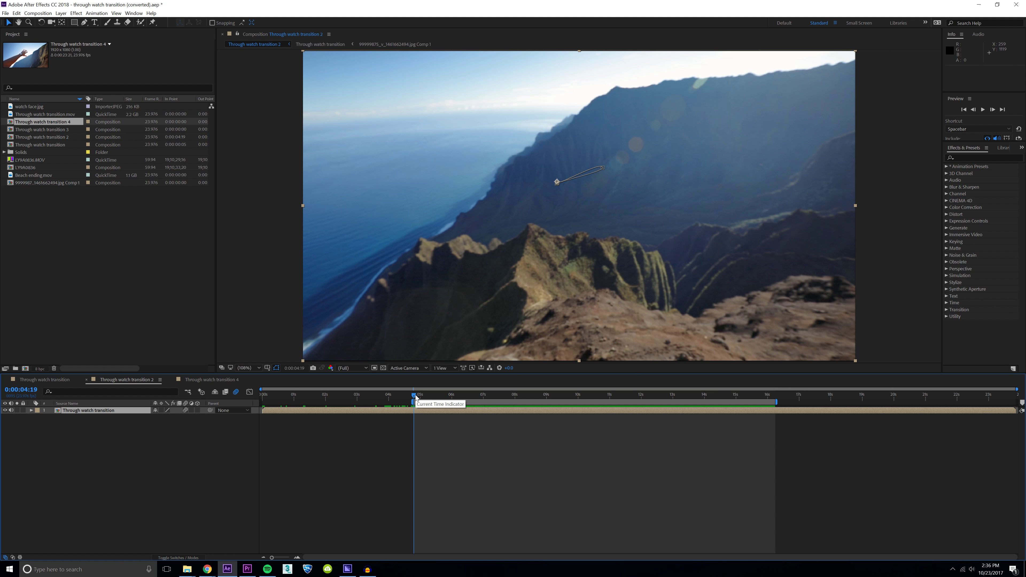
Scrub through the finished Through watch transition 2 composition and zoom in to examine the transition through the watch face
drag(415, 396, 503, 400)
scroll(589, 187, up, 5)
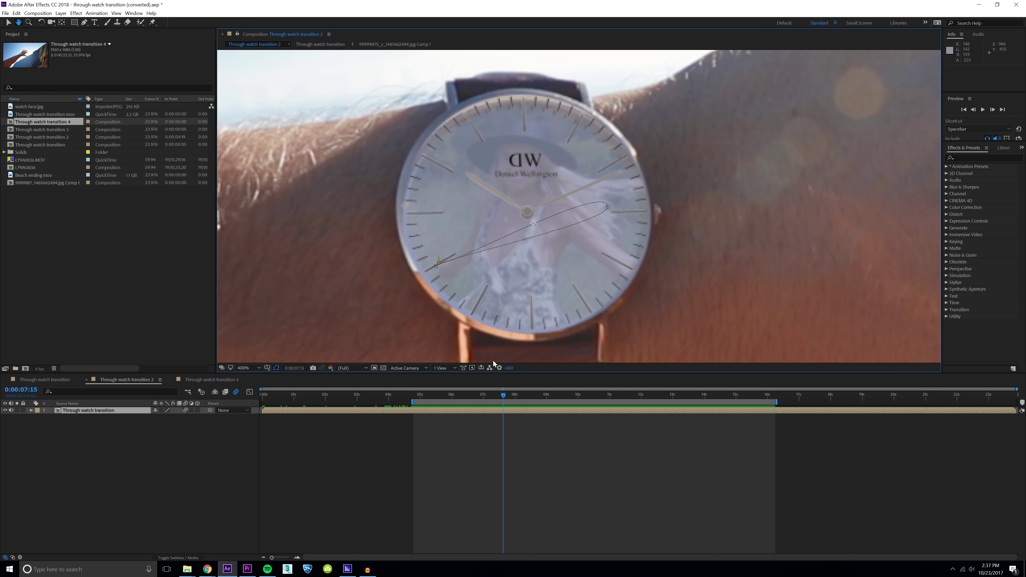
drag(504, 393, 540, 397)
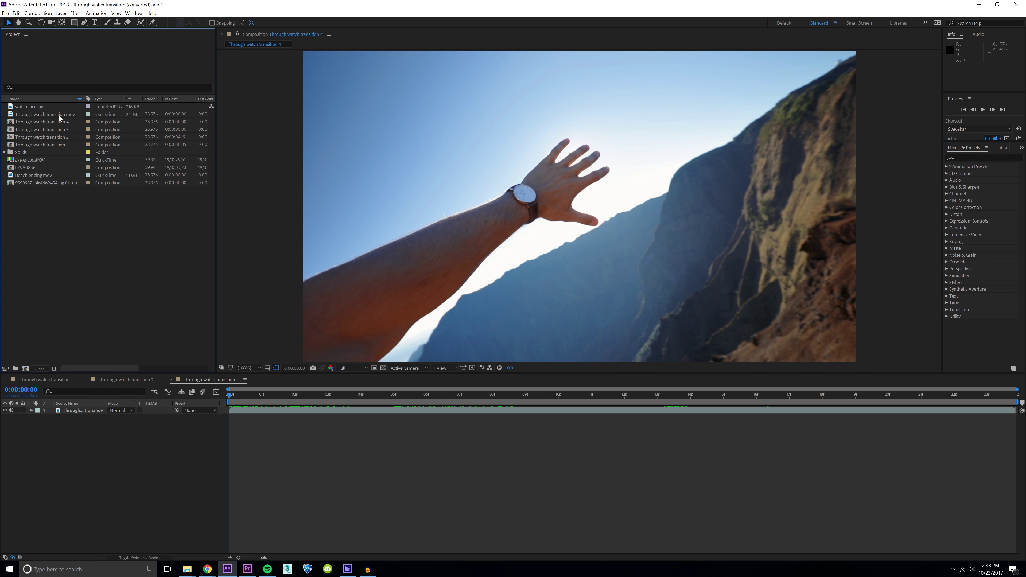
Create a composition from Through watch transition.mov and trim it to a work area starting at 0:00:04:21
drag(58, 115, 25, 370)
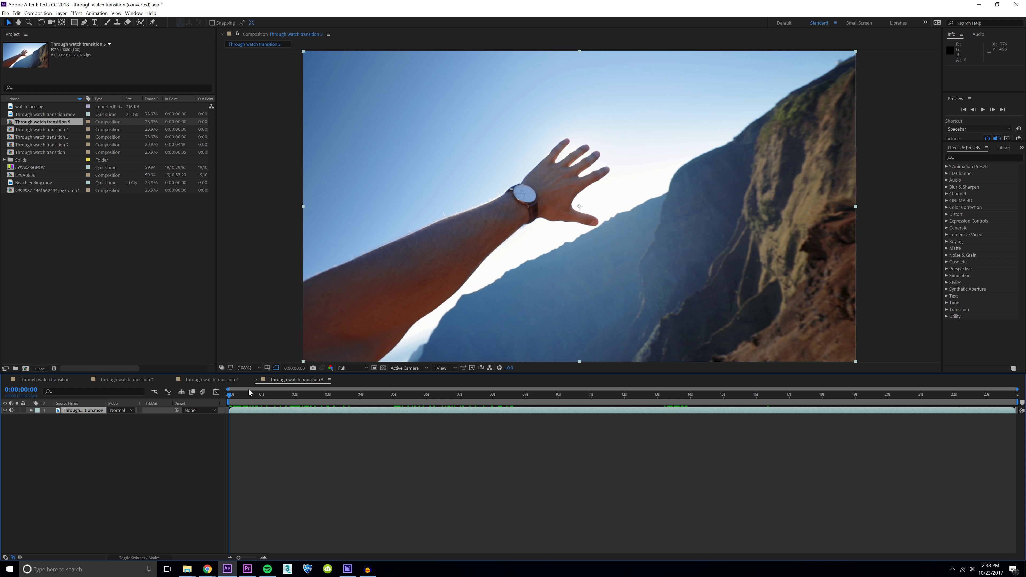
drag(250, 392, 389, 400)
key(b)
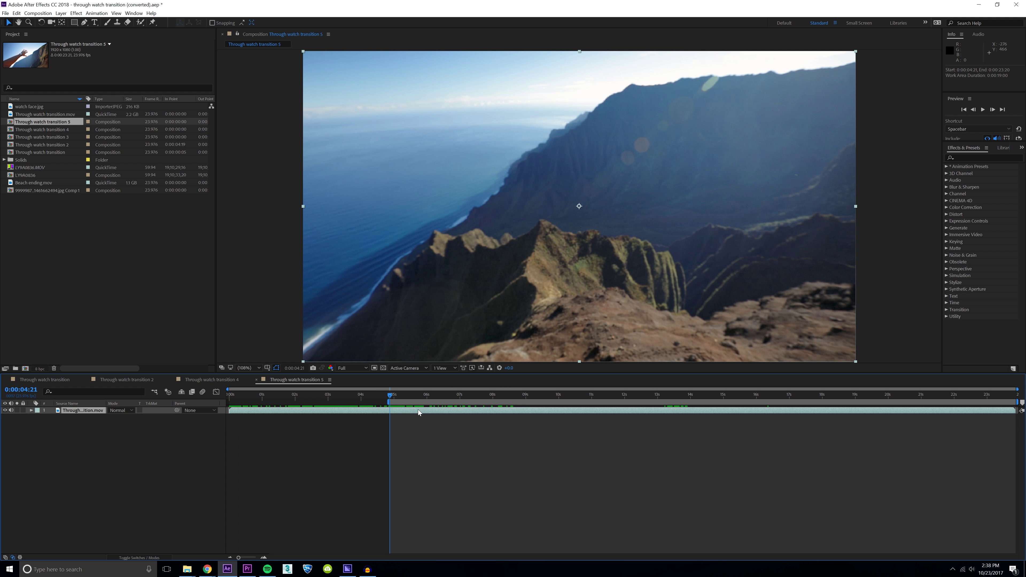
right_click(402, 403)
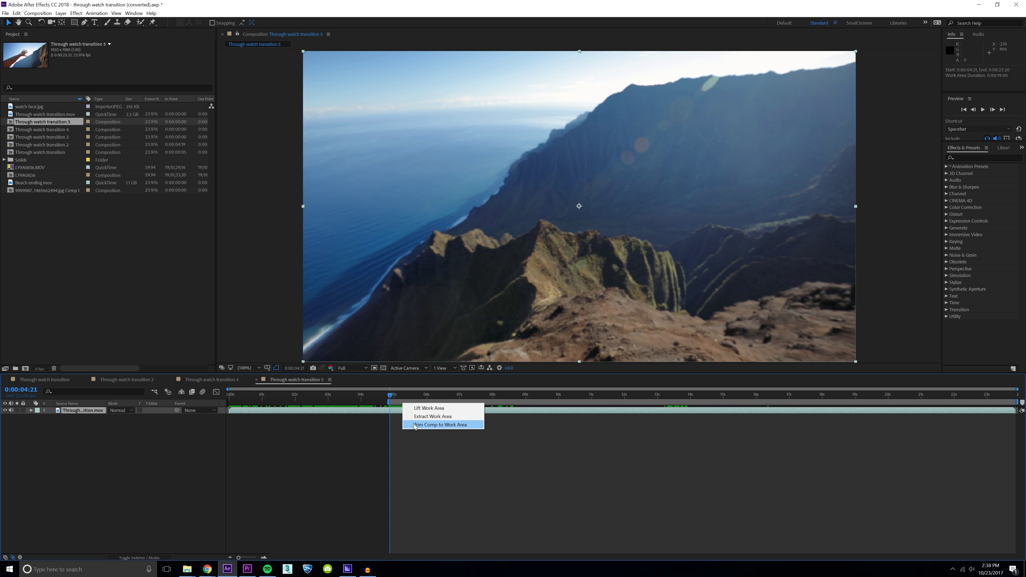
click(436, 424)
Trim the start of the upper clip of the woman on the grass to 0:00:13:04
key(space)
drag(297, 399, 348, 401)
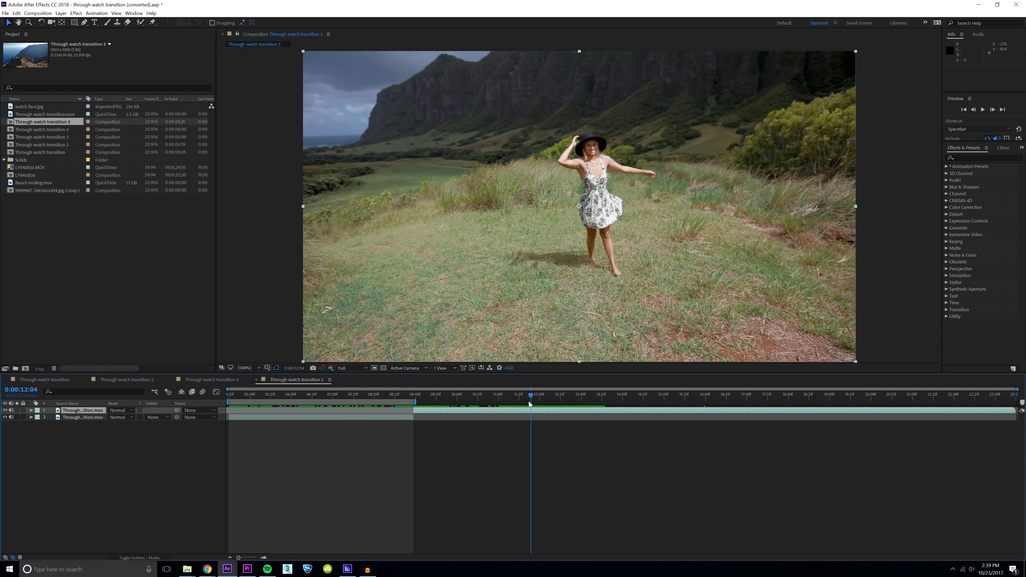
drag(528, 399, 572, 396)
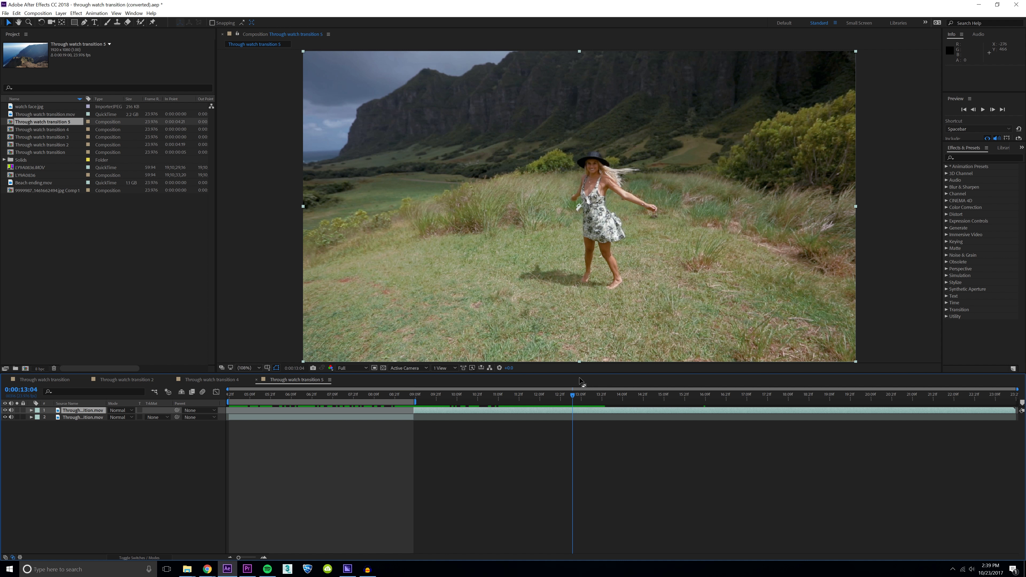
key(alt+bracketleft)
Apply Freeze Frame to the upper clip, move it to the start of the composition and hide it
right_click(585, 413)
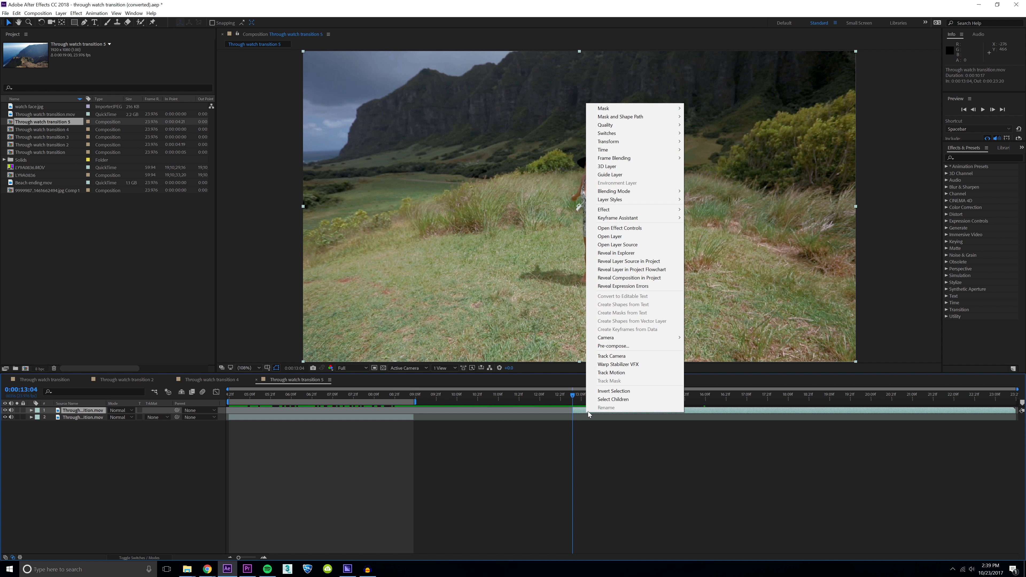
mouse_move(644, 151)
click(709, 174)
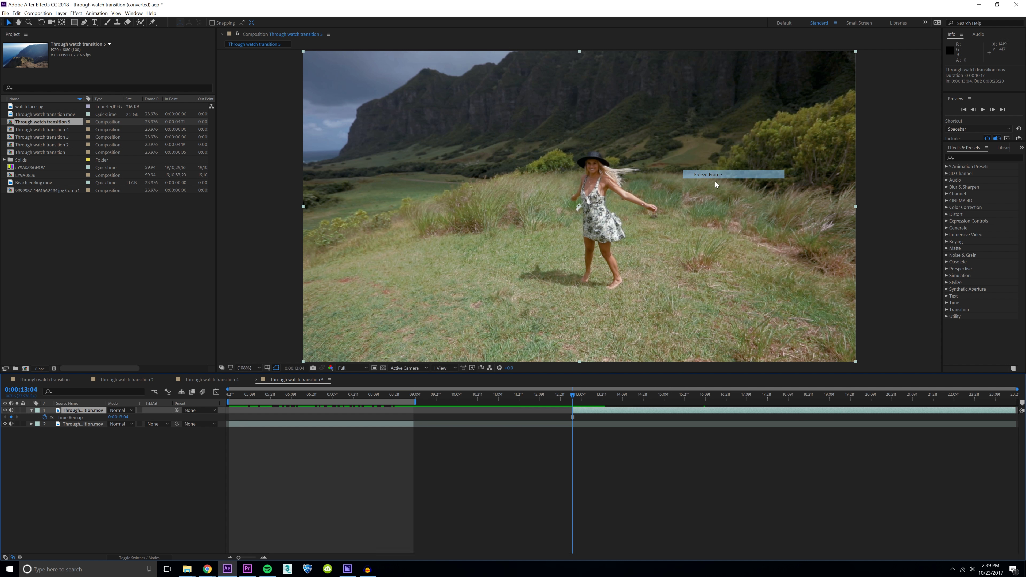
drag(594, 416, 271, 406)
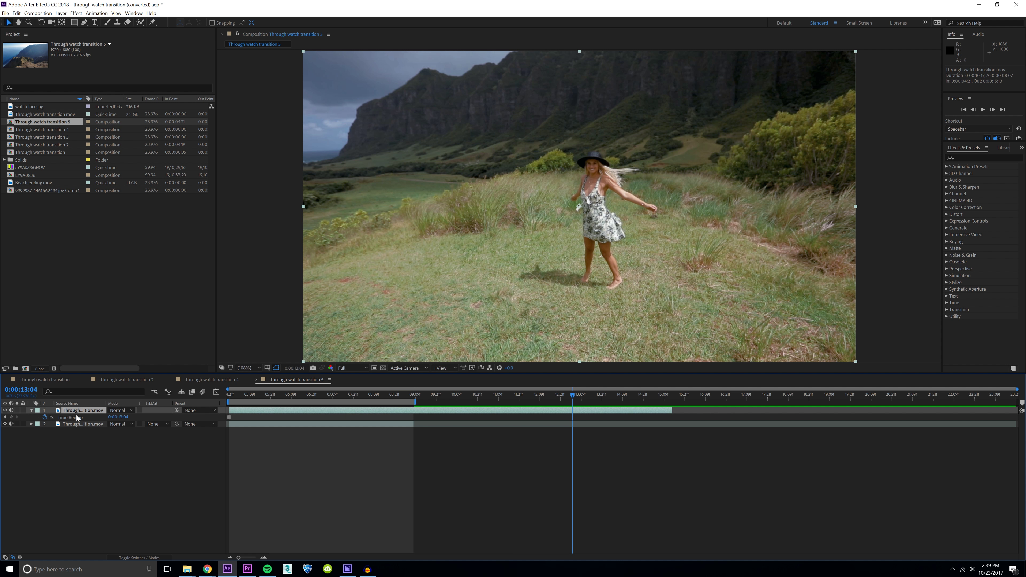
click(5, 411)
Trim the composition to the work area that covers the watch clip
key(Home)
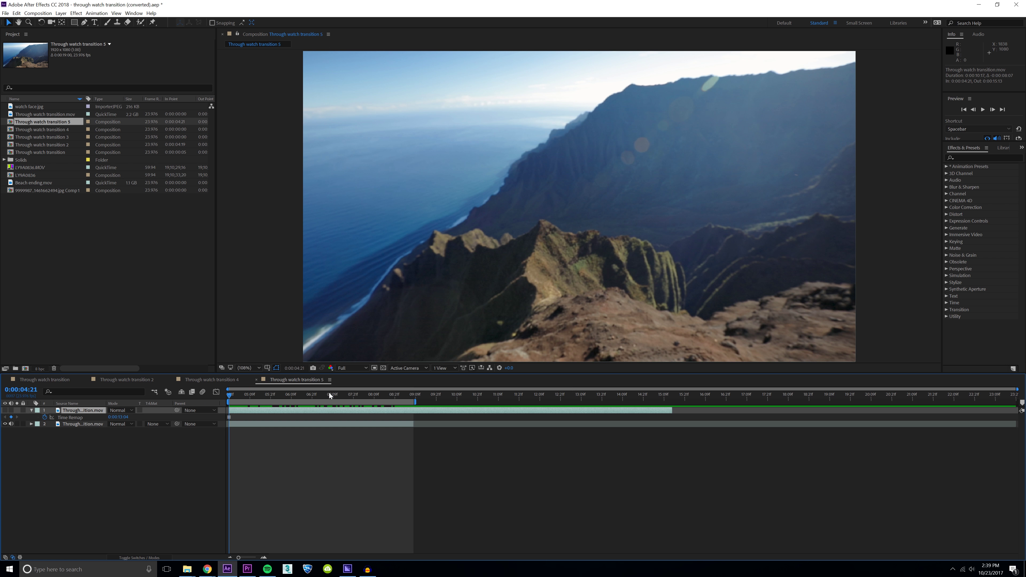
right_click(285, 403)
click(344, 431)
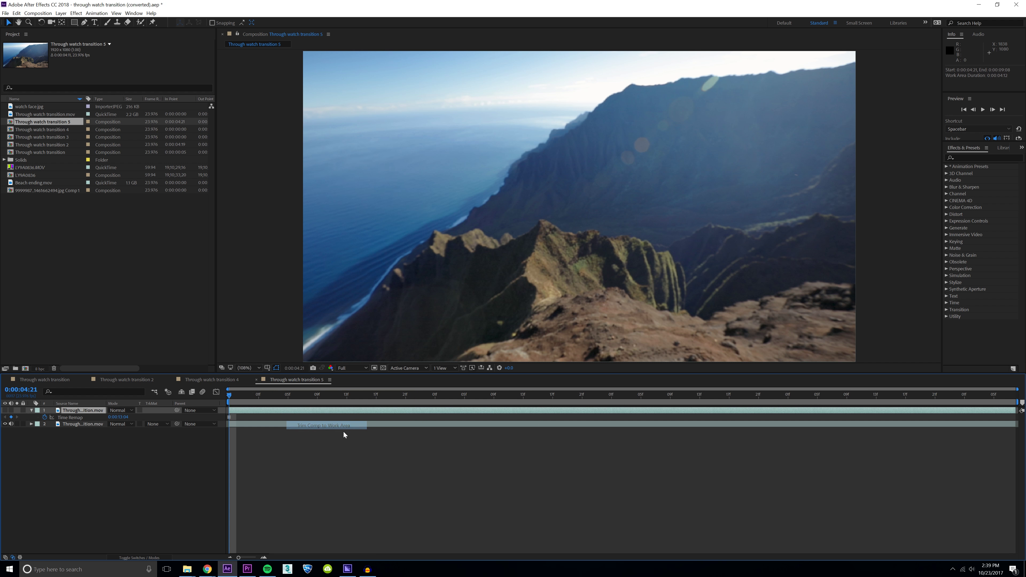
Send the lower watch clip to mocha AE for tracking and create its project, overwriting the existing project file
click(304, 403)
click(234, 394)
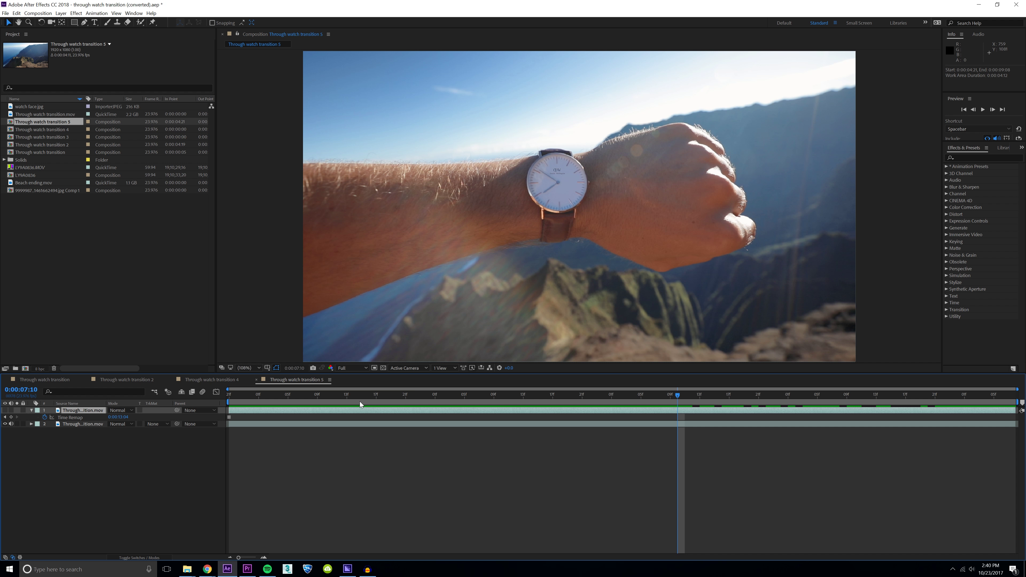
drag(372, 400, 262, 409)
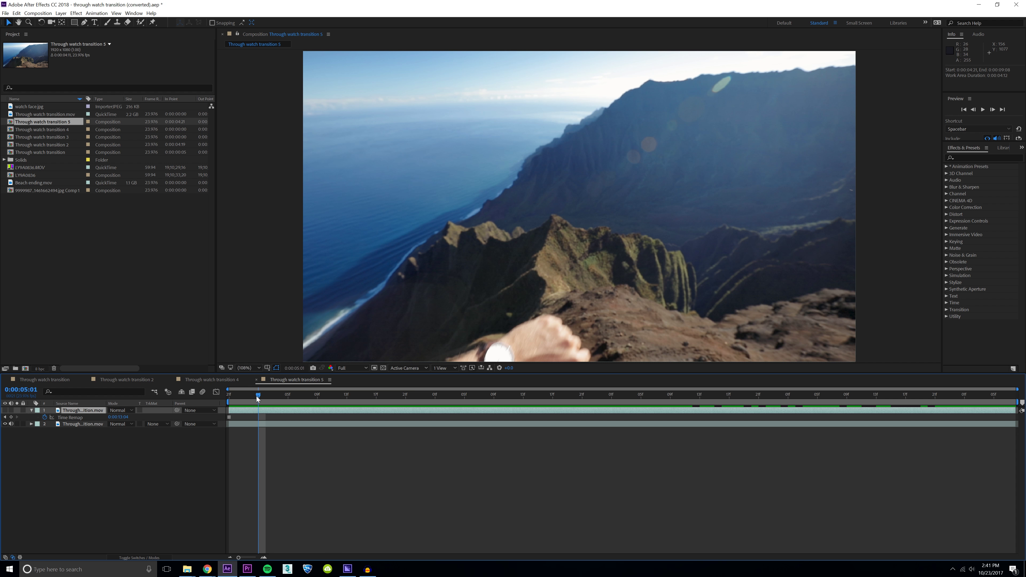
drag(257, 396, 252, 396)
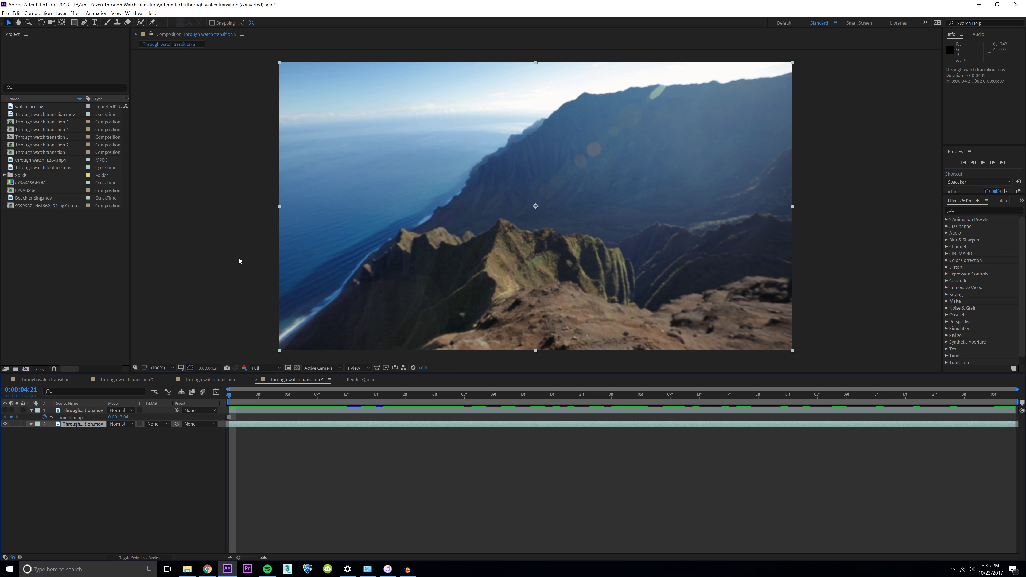
click(96, 13)
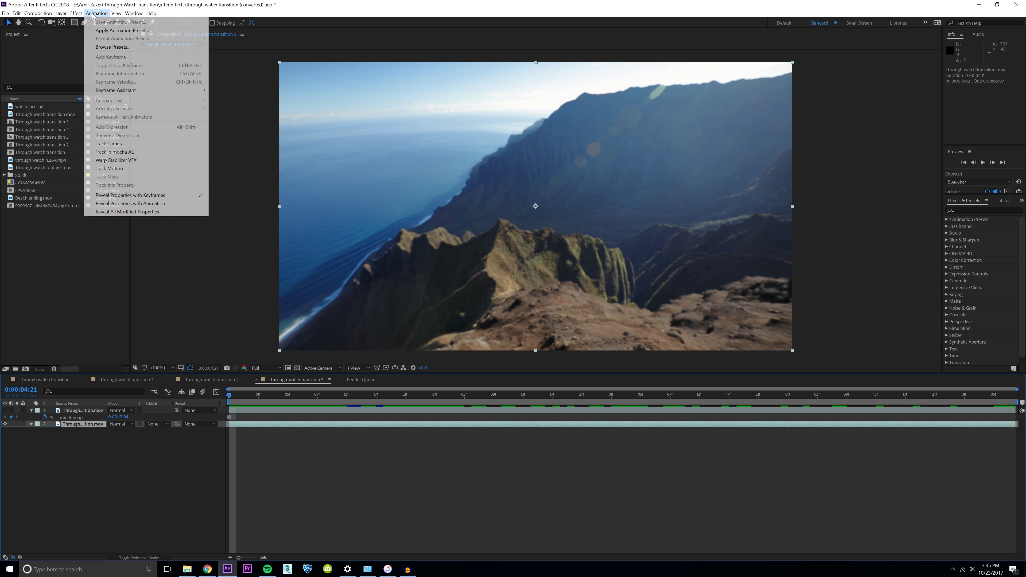
click(114, 152)
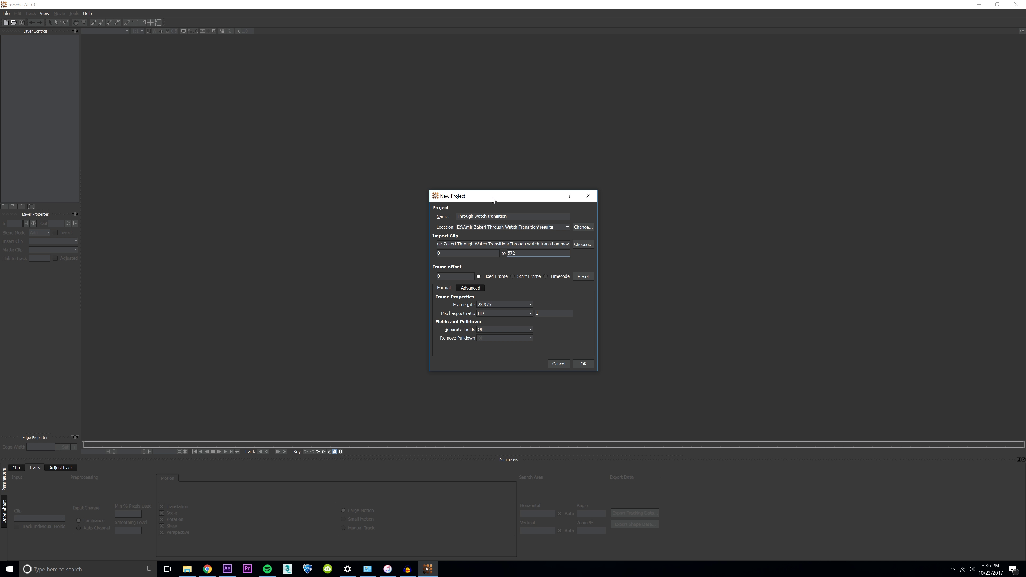
click(583, 364)
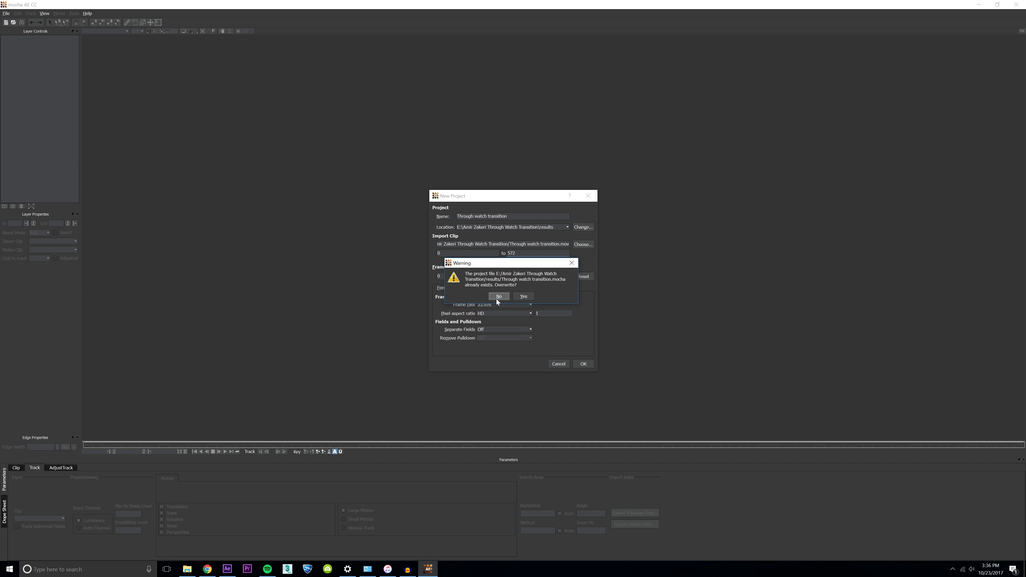
click(521, 297)
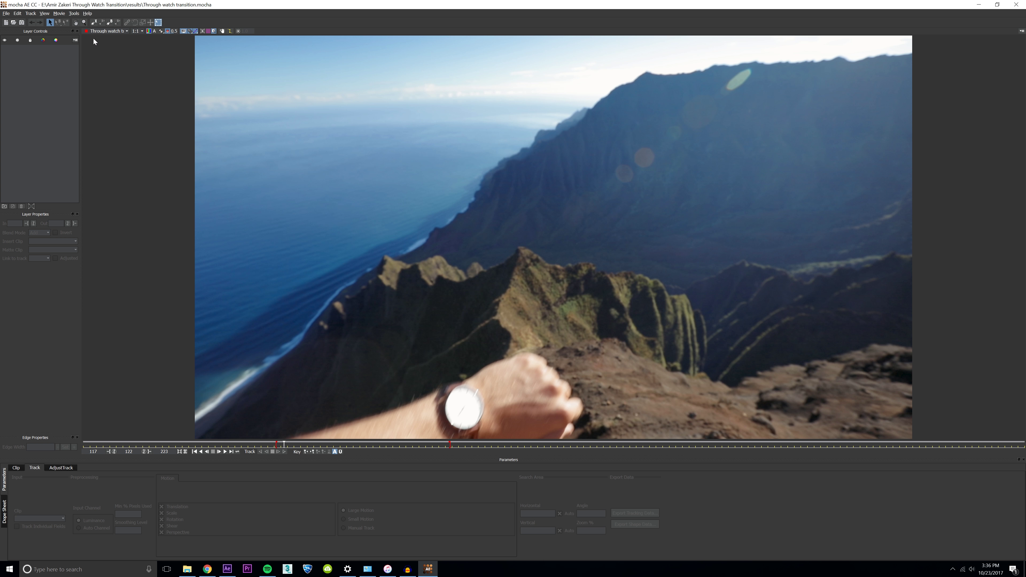
Draw a closed X-spline around the edge of the watch face at frame 122
click(94, 22)
click(456, 381)
click(448, 398)
click(453, 391)
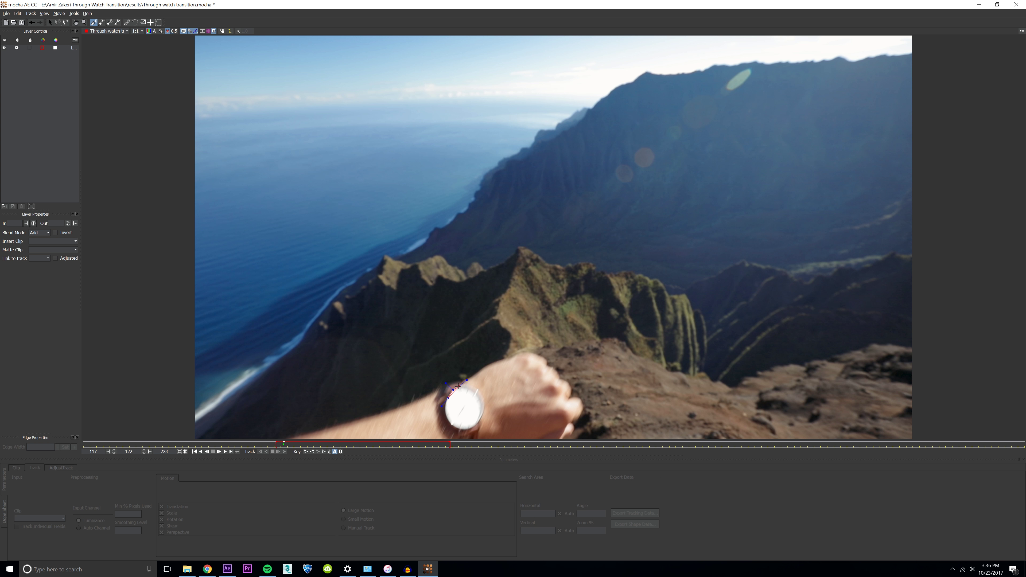
click(459, 387)
click(470, 387)
click(481, 393)
click(484, 405)
click(483, 417)
click(475, 426)
click(462, 431)
click(452, 426)
click(448, 416)
right_click(443, 405)
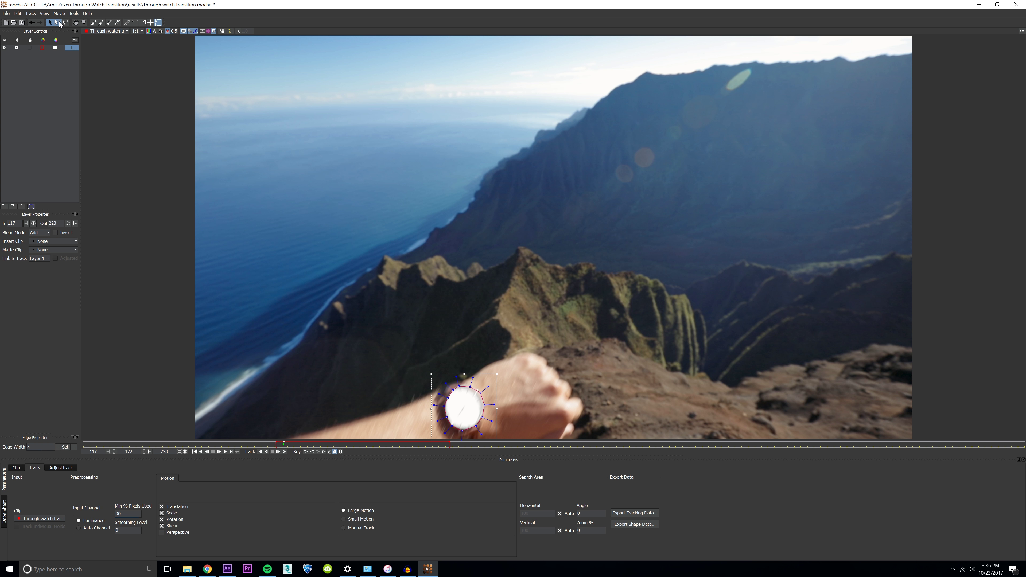
Track the spline forward, stop the tracking and realign the spline with the watch face at frame 124
click(285, 452)
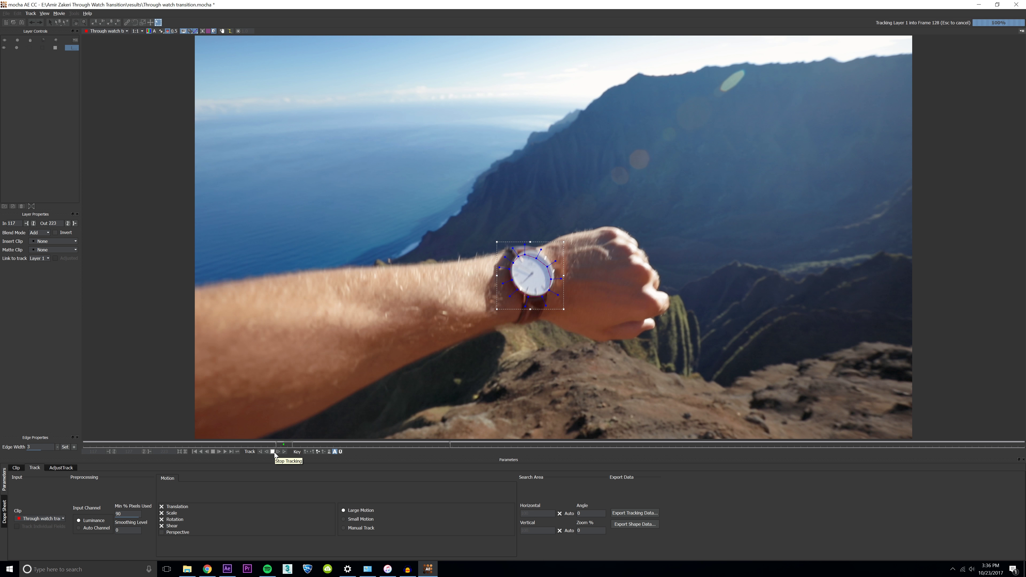
click(272, 452)
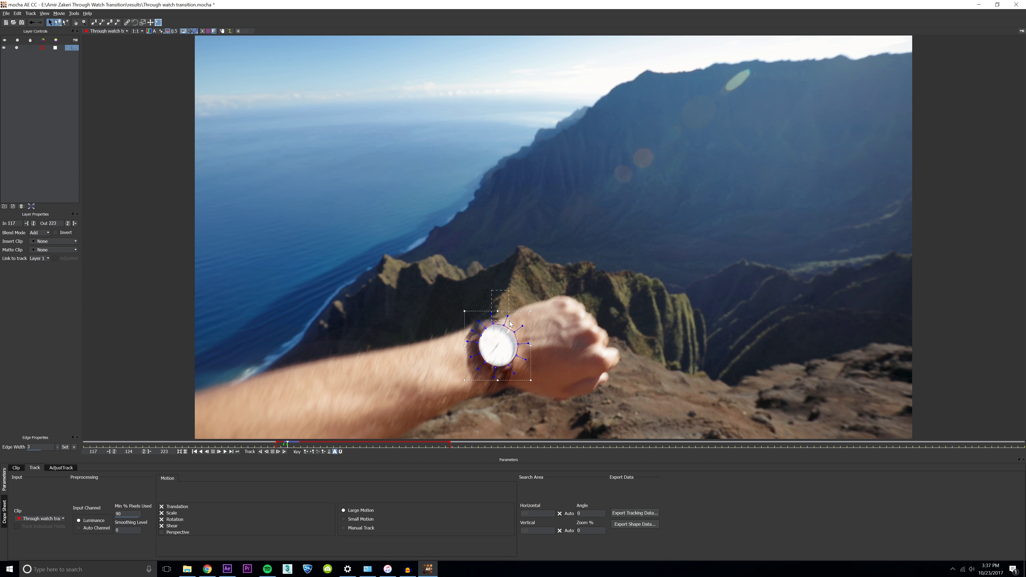
click(532, 348)
drag(518, 345, 519, 345)
Continue tracking the watch forward, correcting the spline against the watch face at frames 126 and 145
click(278, 451)
click(278, 452)
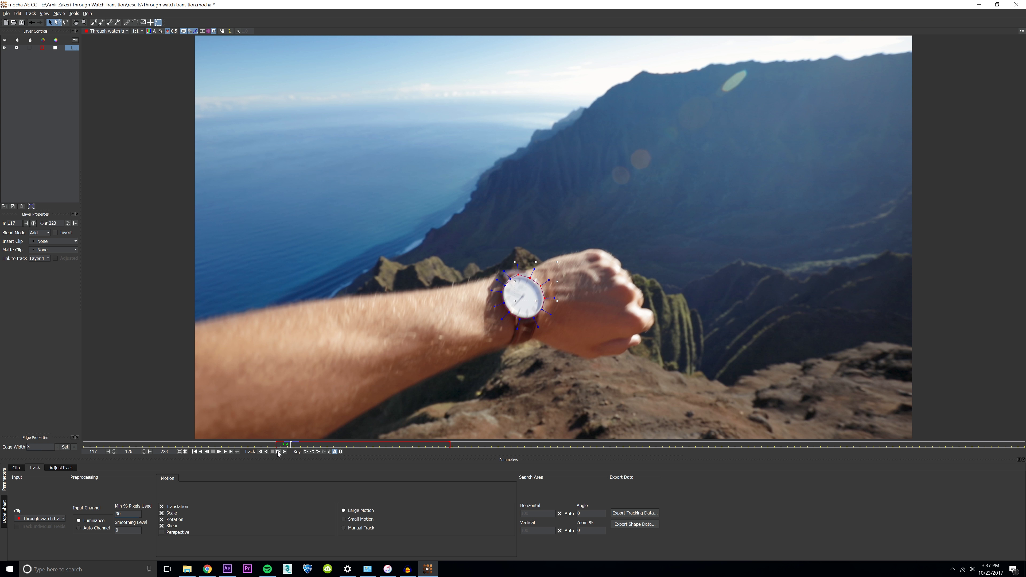
drag(522, 293, 529, 278)
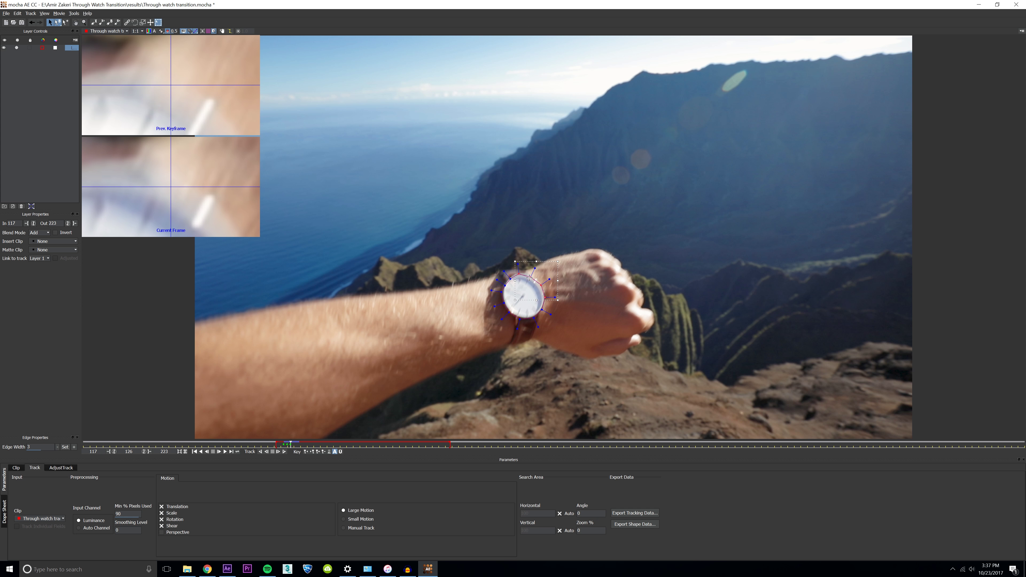
click(279, 451)
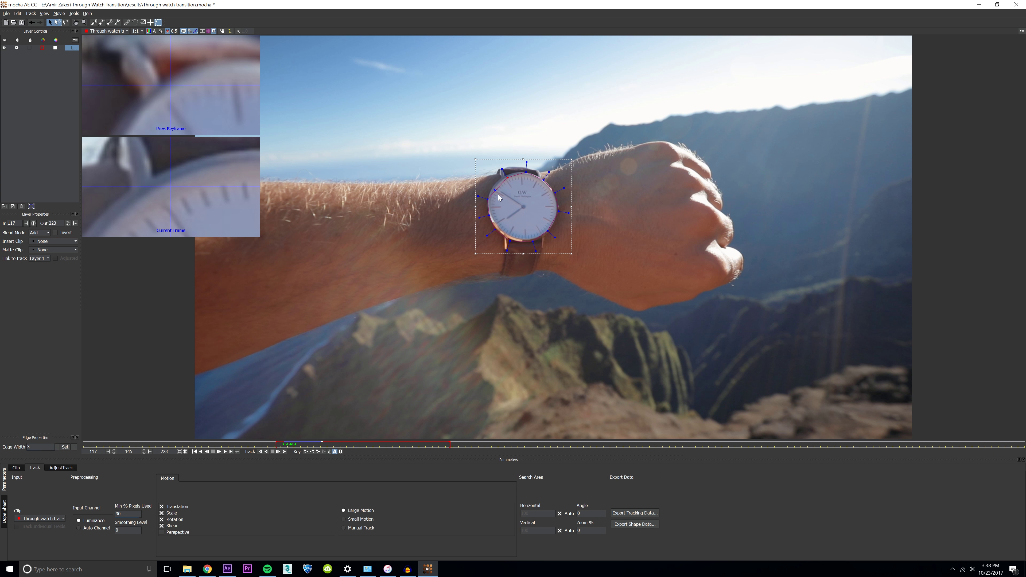
drag(496, 191, 494, 188)
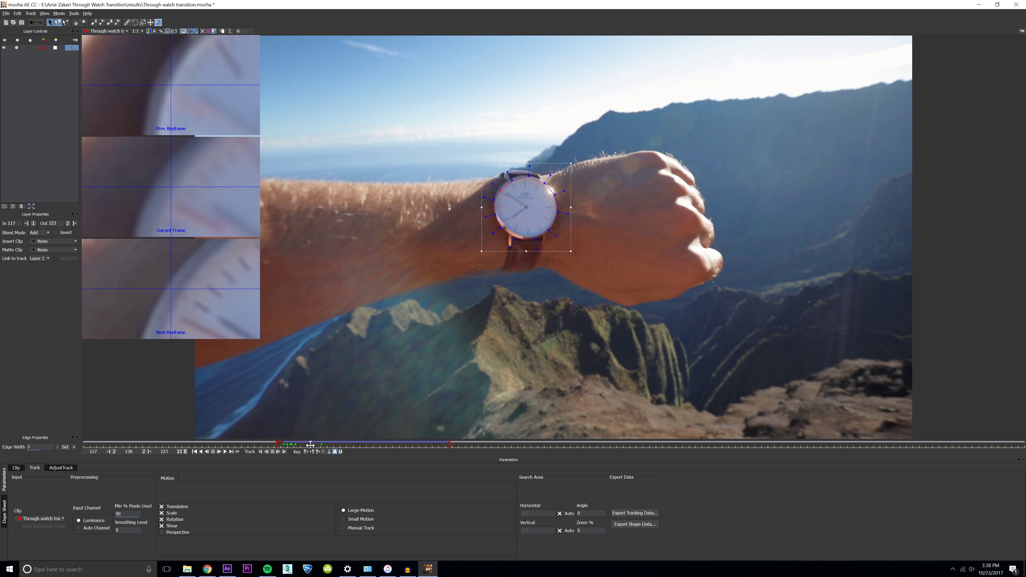
Reposition the whole spline over the watch at frame 121 and at the frame before it, following the watch out of frame
drag(310, 446, 283, 451)
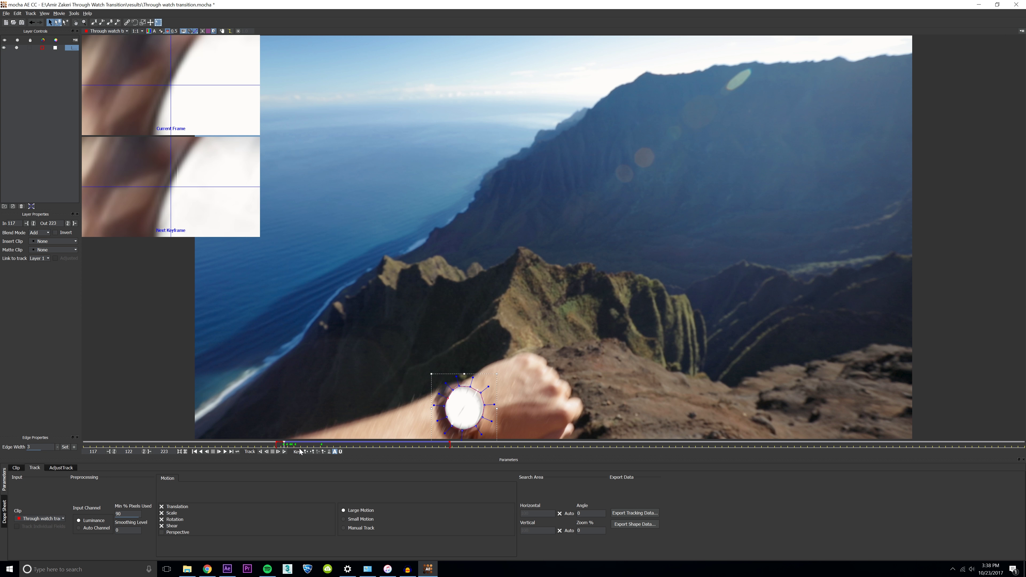
drag(283, 445, 280, 444)
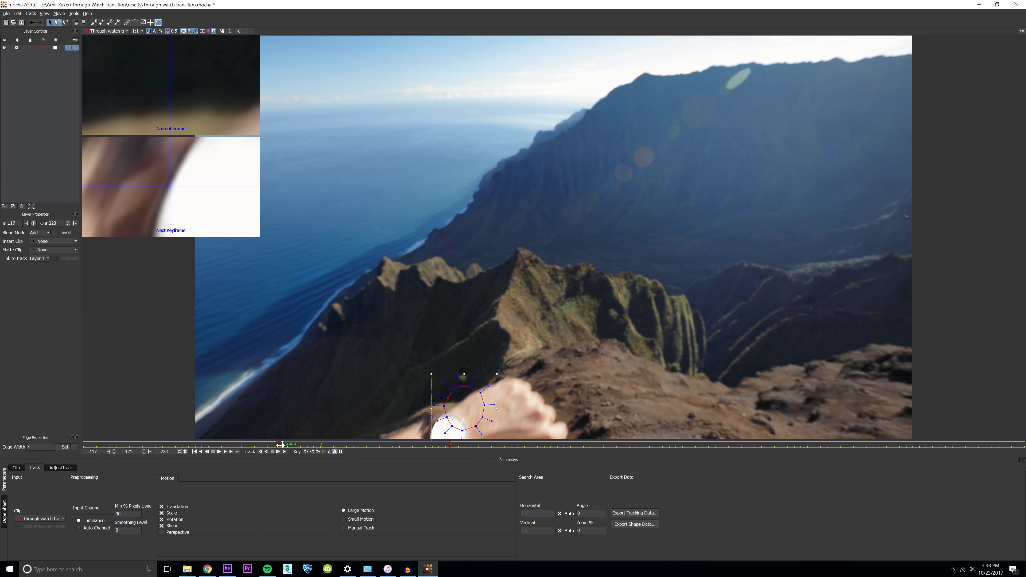
drag(408, 335, 521, 442)
drag(471, 387, 455, 416)
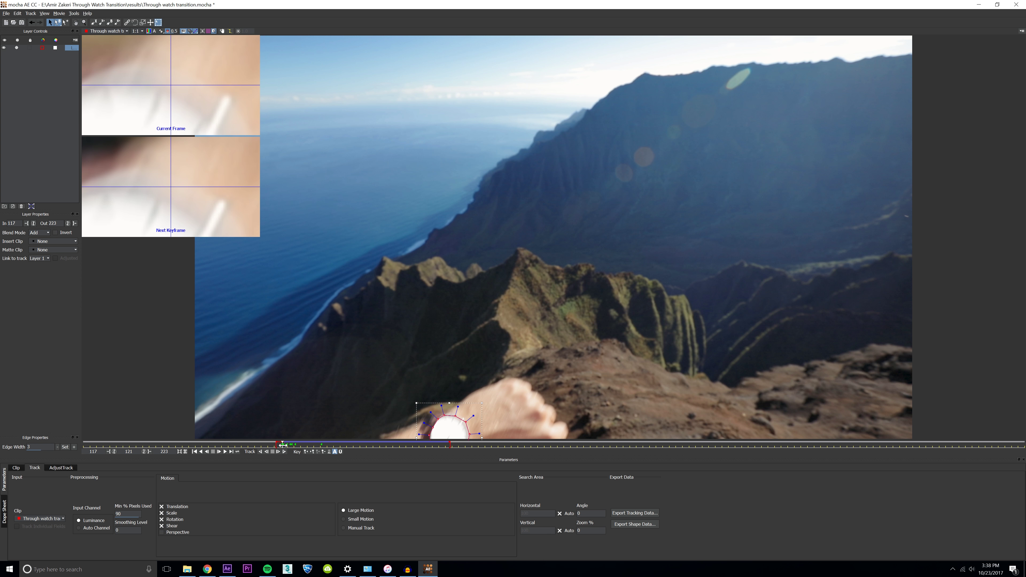
drag(283, 445, 280, 445)
drag(454, 416, 442, 453)
Export the tracking data as After Effects Transform Data [position, scale and rotation] to the clipboard
drag(313, 445, 404, 455)
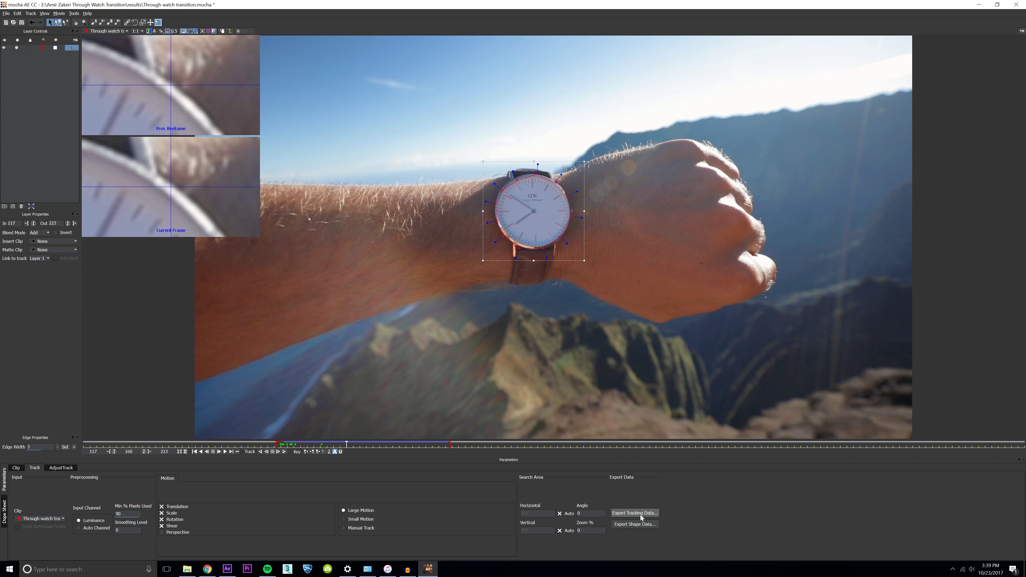
click(641, 513)
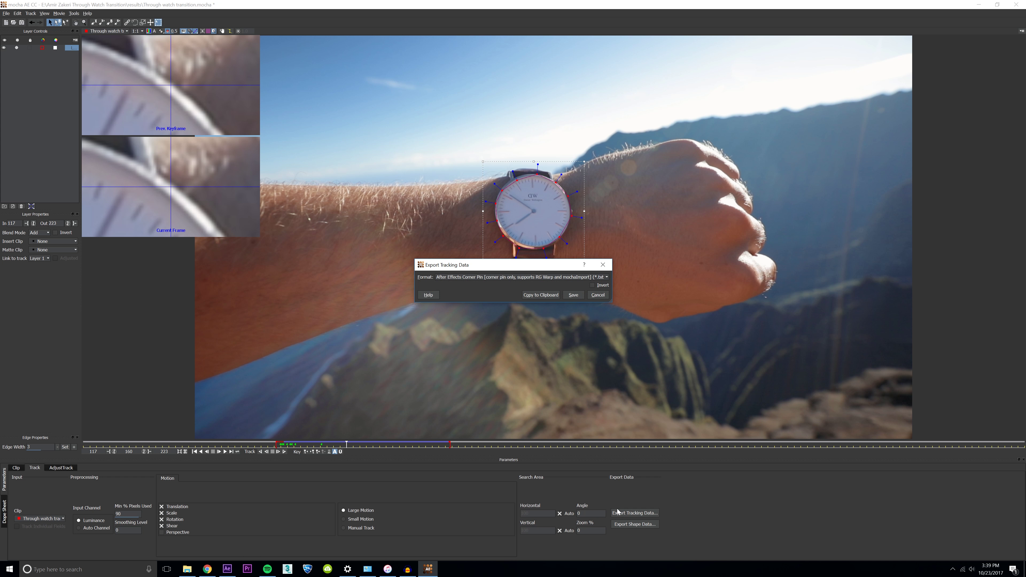
click(607, 277)
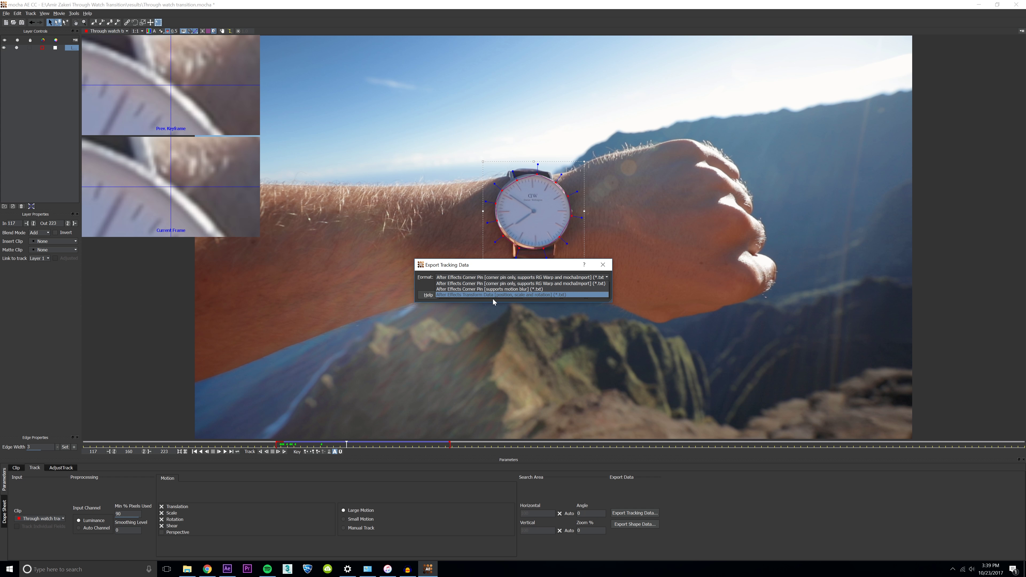
click(467, 296)
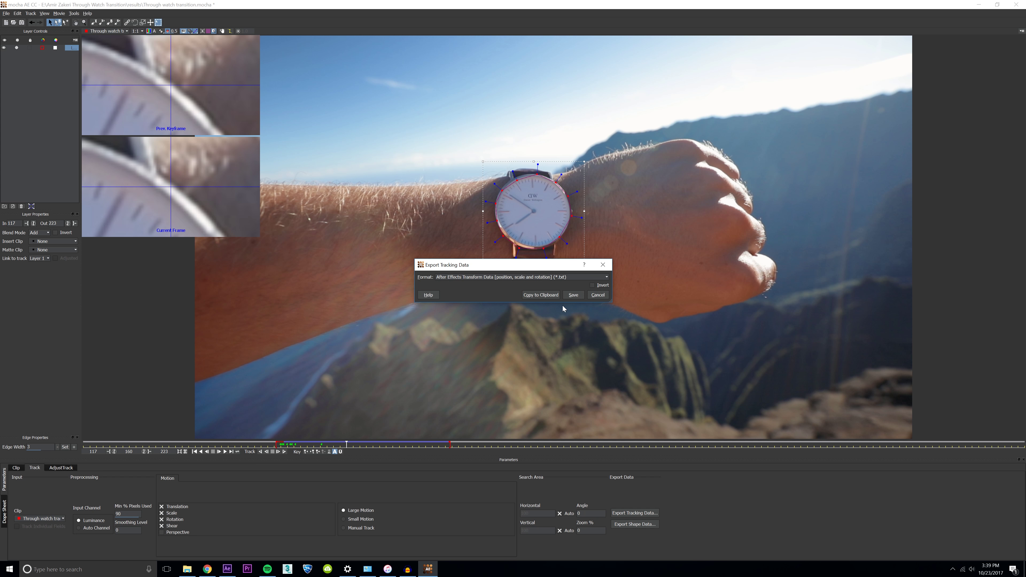
click(538, 295)
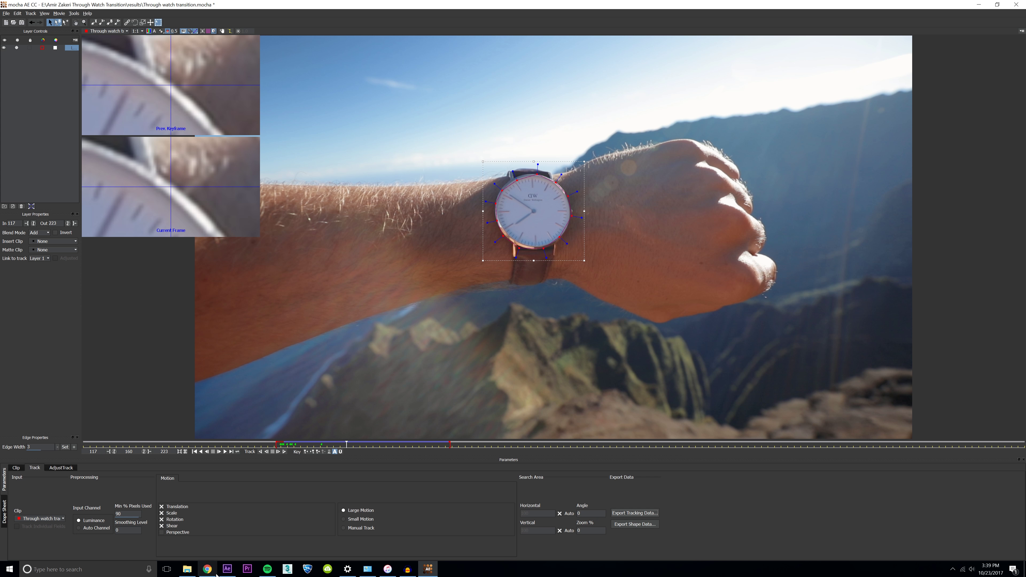
Switch to After Effects, add a null object to the composition and paste the mocha tracking data onto it
click(228, 570)
right_click(119, 459)
right_click(108, 456)
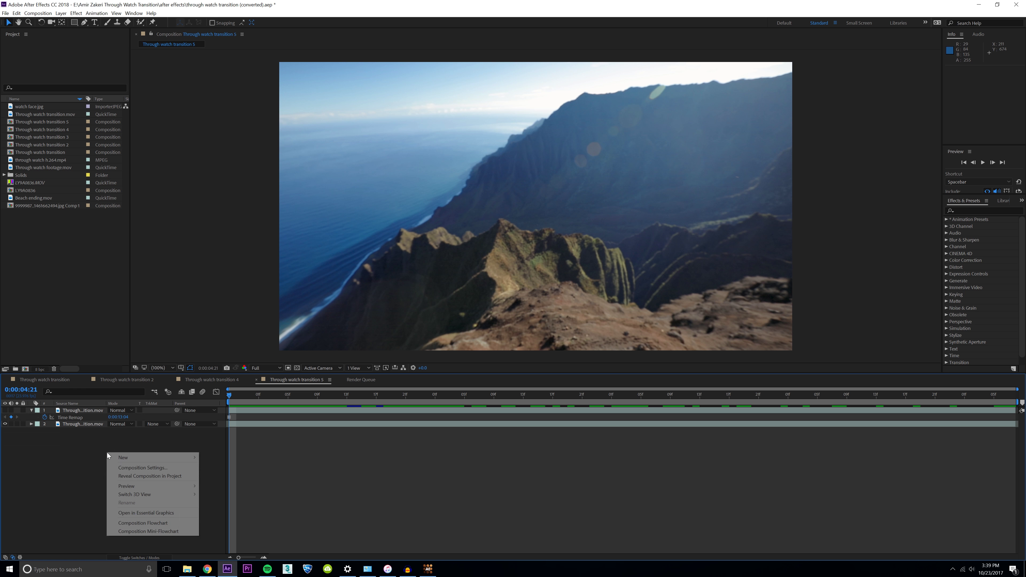
mouse_move(162, 457)
click(221, 501)
key(ctrl+v)
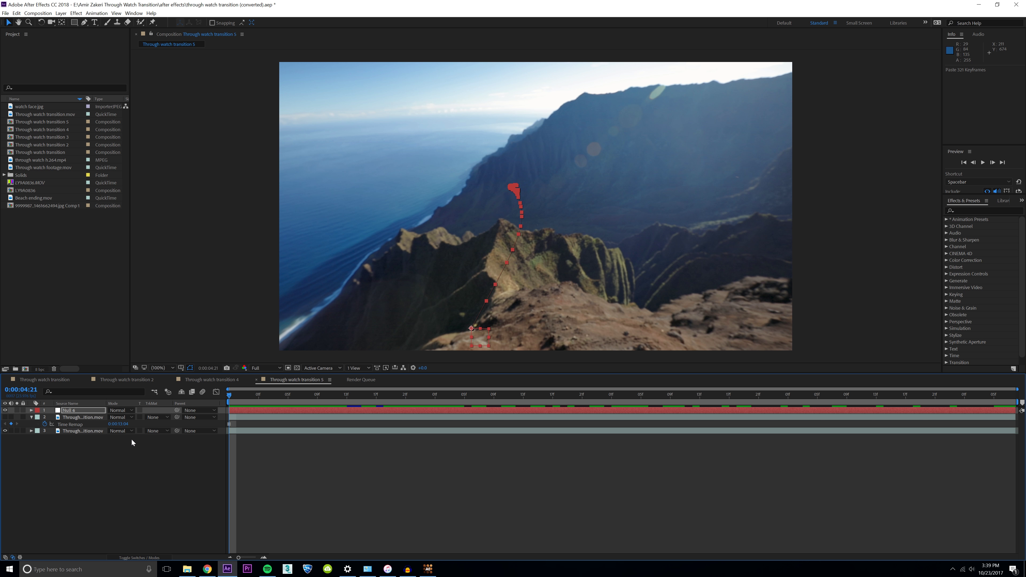
key(u)
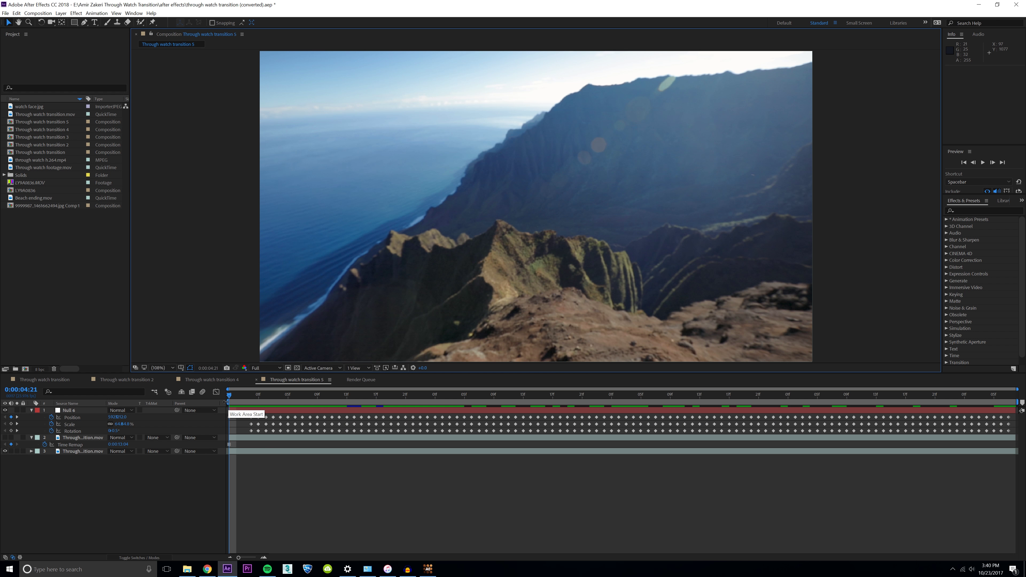
Create an orange solid at composition size, with the current time at 0:00:06:14
drag(230, 398, 811, 419)
key(space)
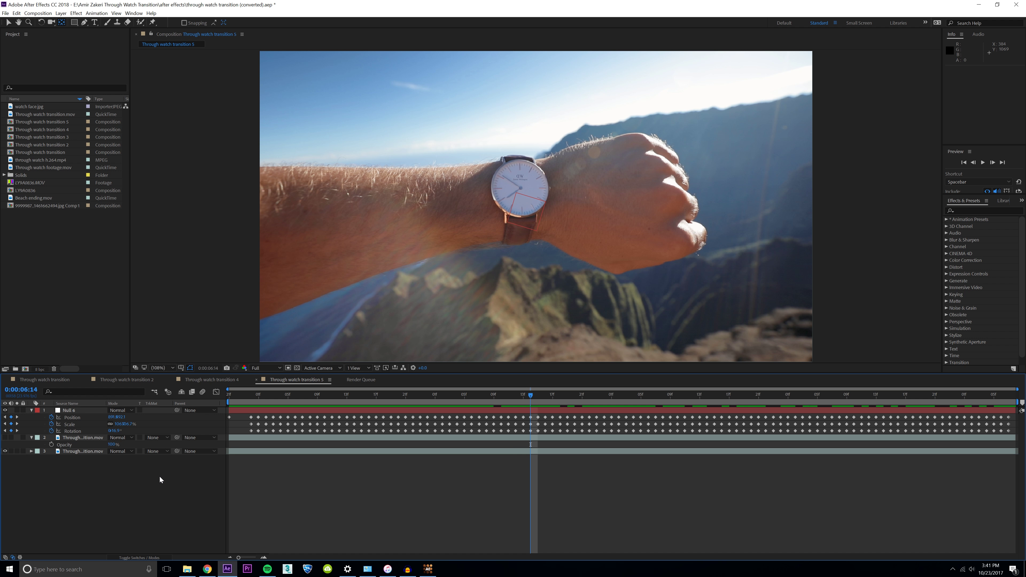
right_click(155, 477)
mouse_move(187, 481)
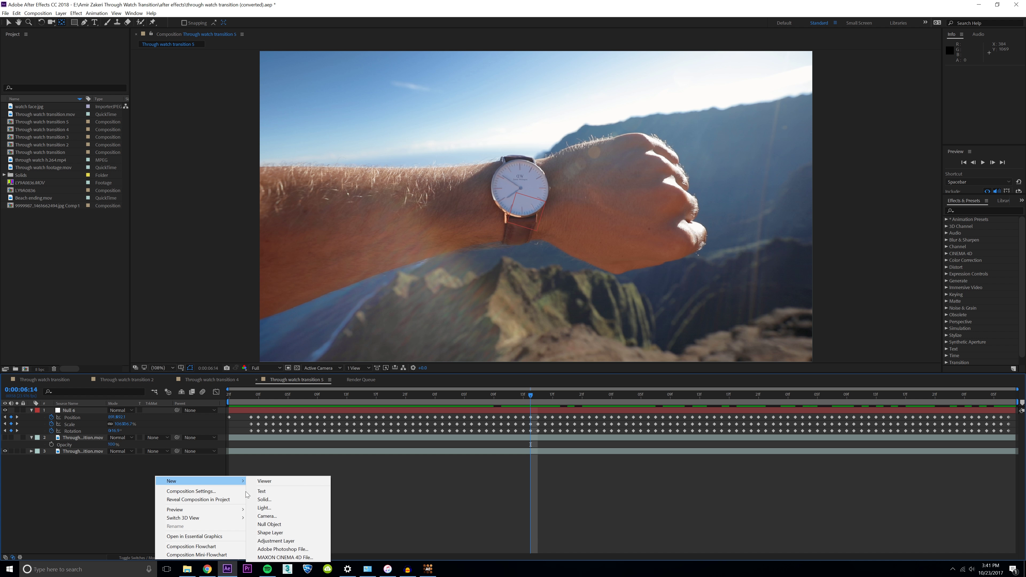
click(264, 500)
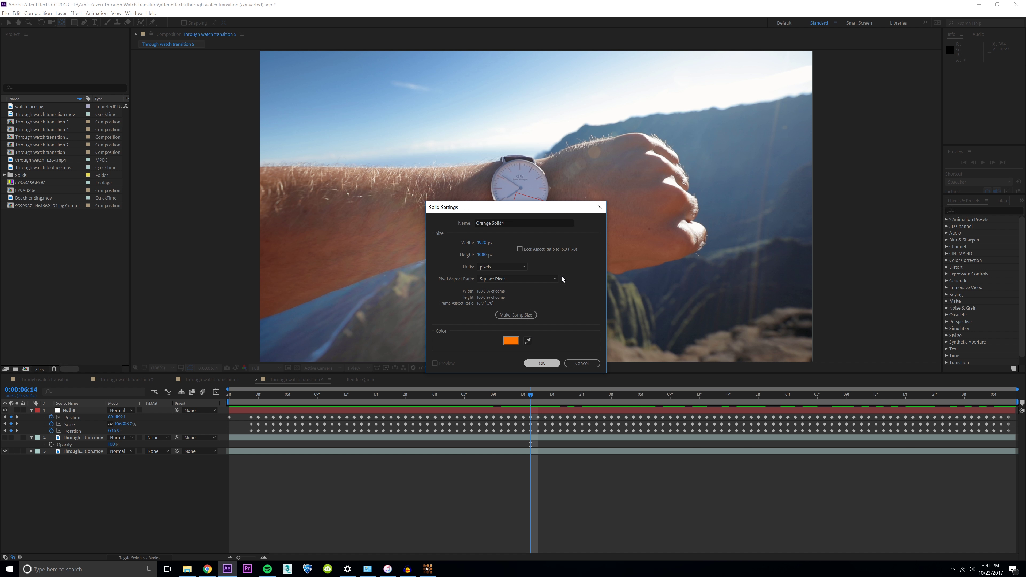
click(539, 362)
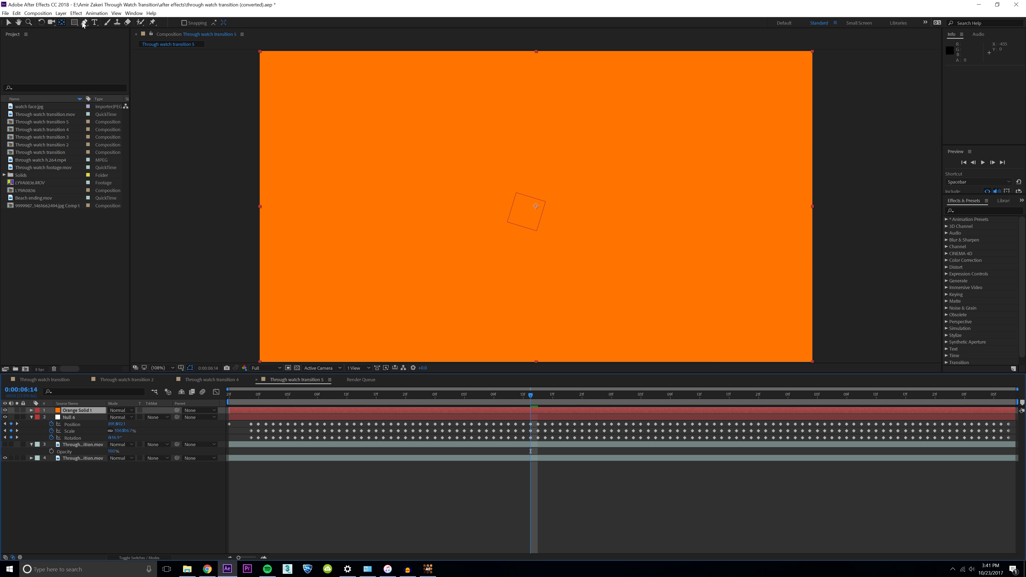
Draw an elliptical mask on the orange solid near the watch face
key(ctrl+z)
click(74, 22)
drag(75, 22, 101, 44)
drag(435, 192, 493, 253)
key(v)
Move the elliptical mask over the watch and adjust its points to fit the watch face
drag(495, 225, 552, 191)
scroll(536, 178, up, 2)
click(481, 115)
mouse_move(483, 103)
mouse_down()
mouse_move(471, 142)
mouse_move(474, 118)
mouse_up()
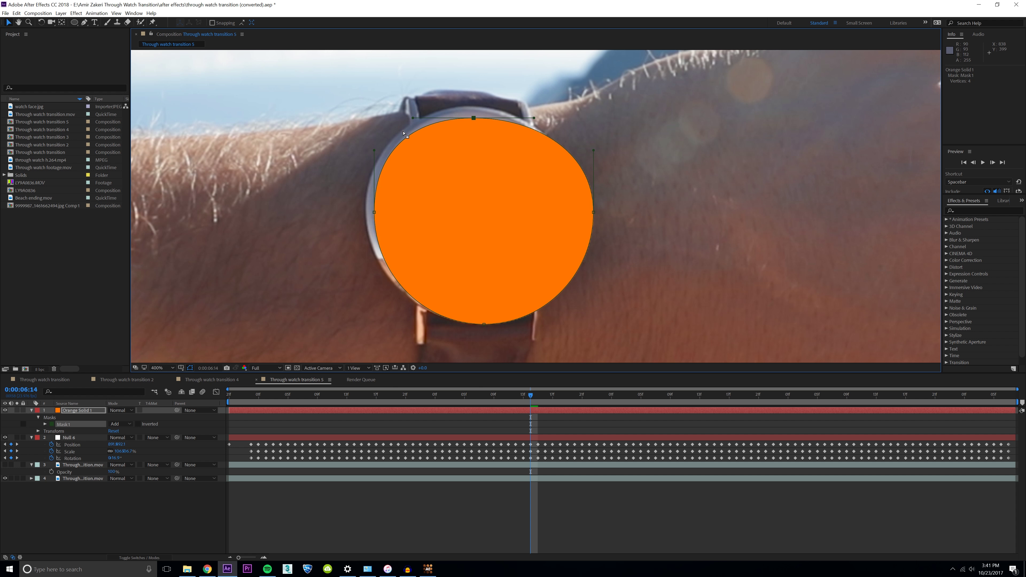
mouse_move(485, 324)
mouse_down()
mouse_move(475, 259)
mouse_move(481, 316)
mouse_up()
mouse_move(594, 212)
mouse_down()
mouse_move(501, 213)
mouse_move(579, 214)
mouse_up()
click(137, 433)
Make the orange solid a 3D layer and parent it to the null holding the tracking data
click(149, 558)
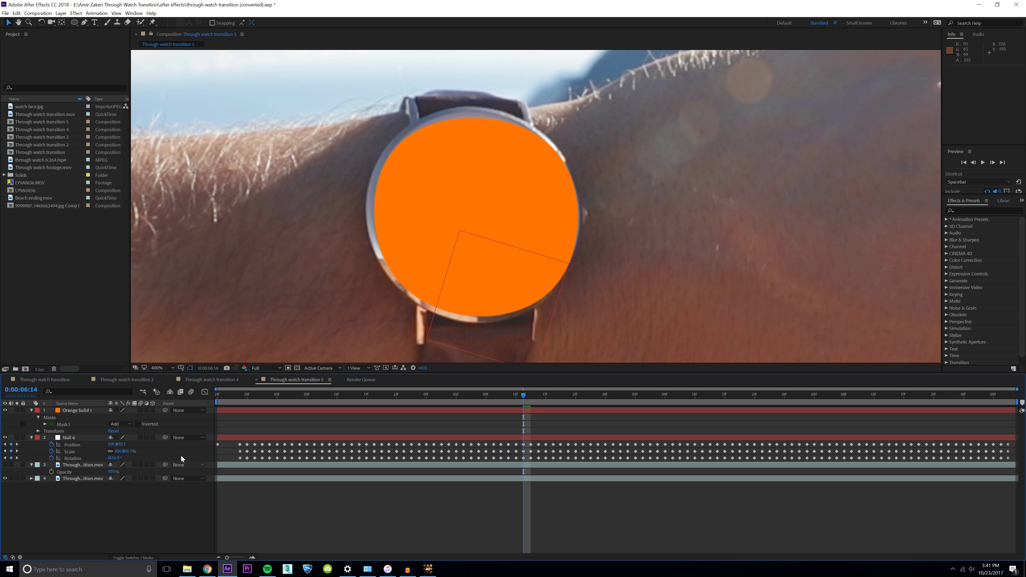
click(153, 410)
click(193, 412)
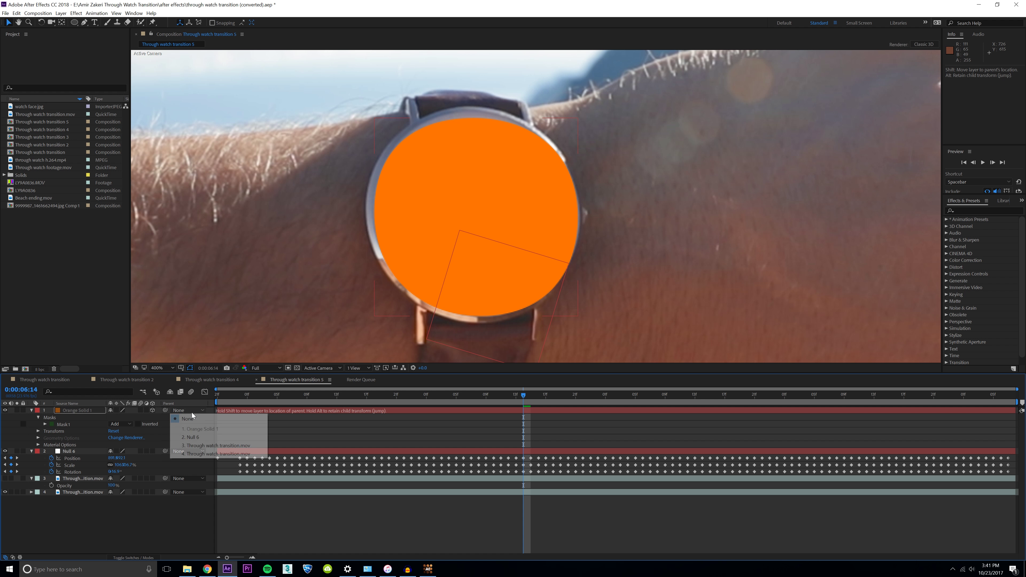
click(187, 429)
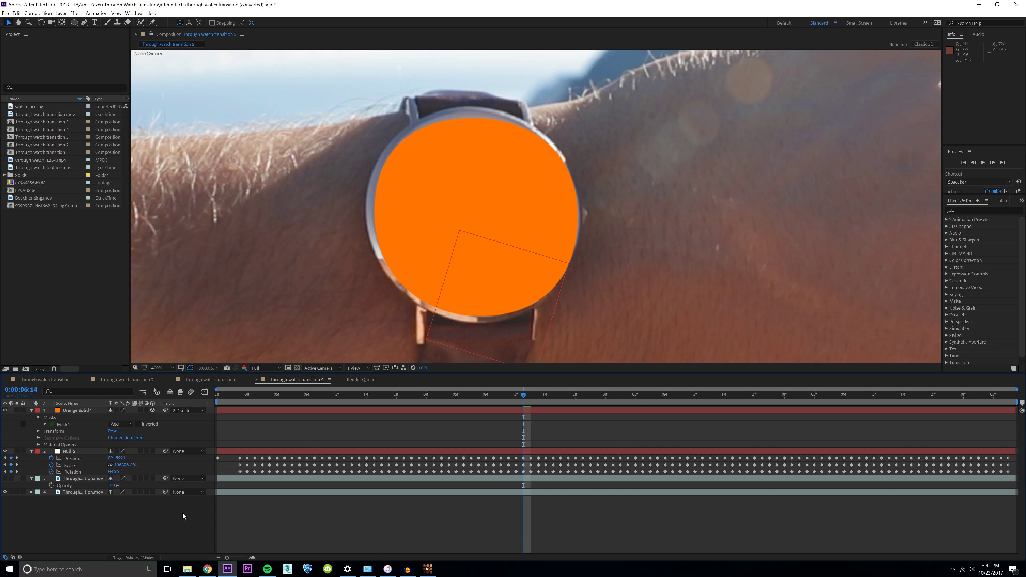
Preview the tracked solid and move its anchor point to the centre of the watch face at 0:00:05:15
key(slash)
key(space)
drag(469, 453, 330, 472)
click(61, 23)
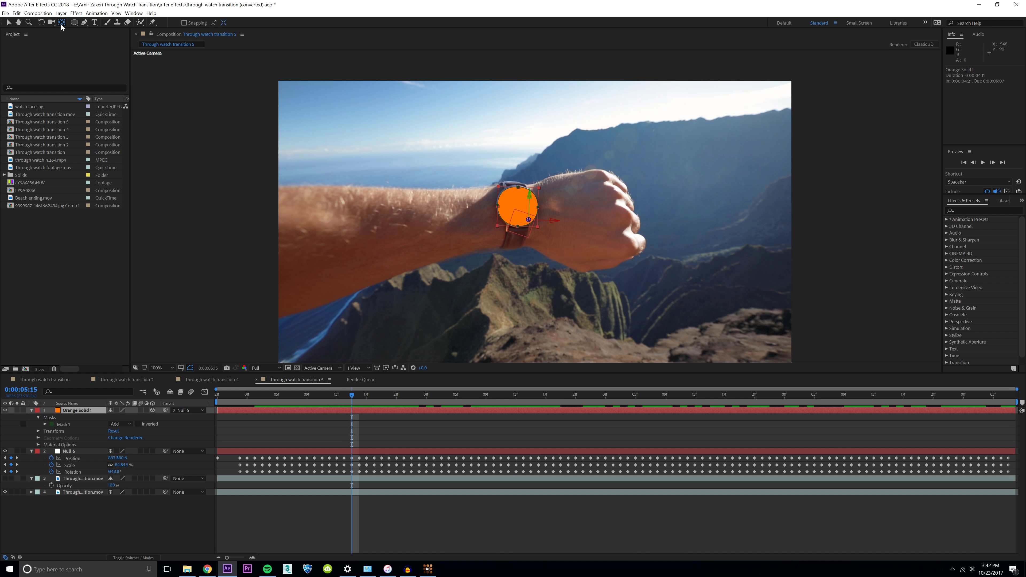
drag(523, 213, 516, 206)
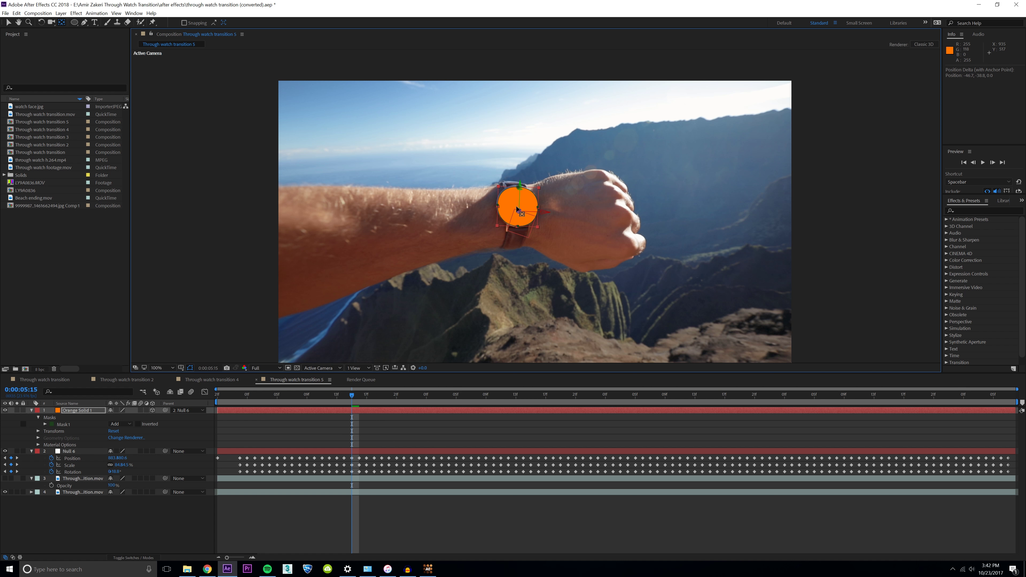
key(period)
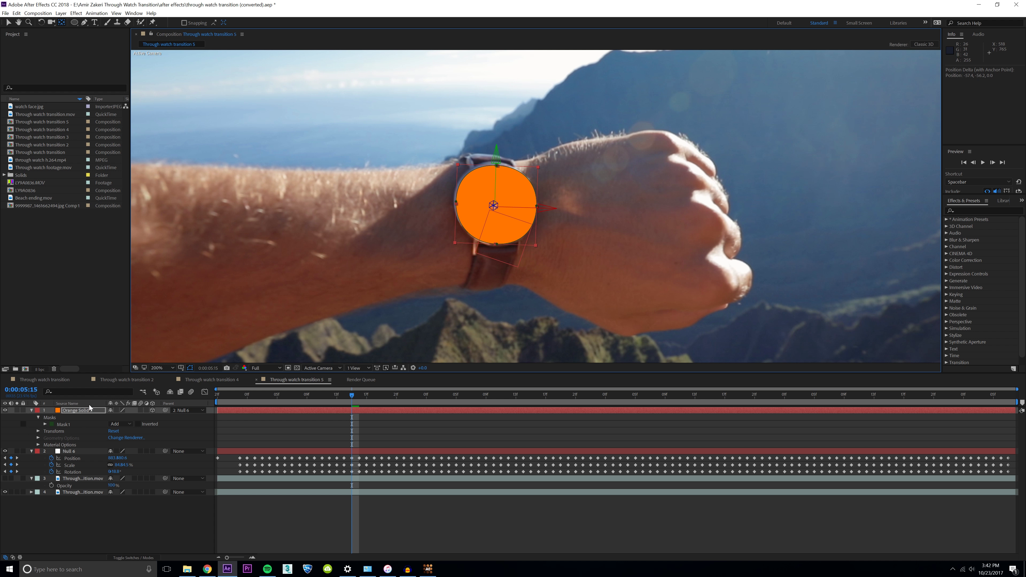
Start keyframing the orange solid's mask path, anchor point and position at 0:00:05:15
key(p)
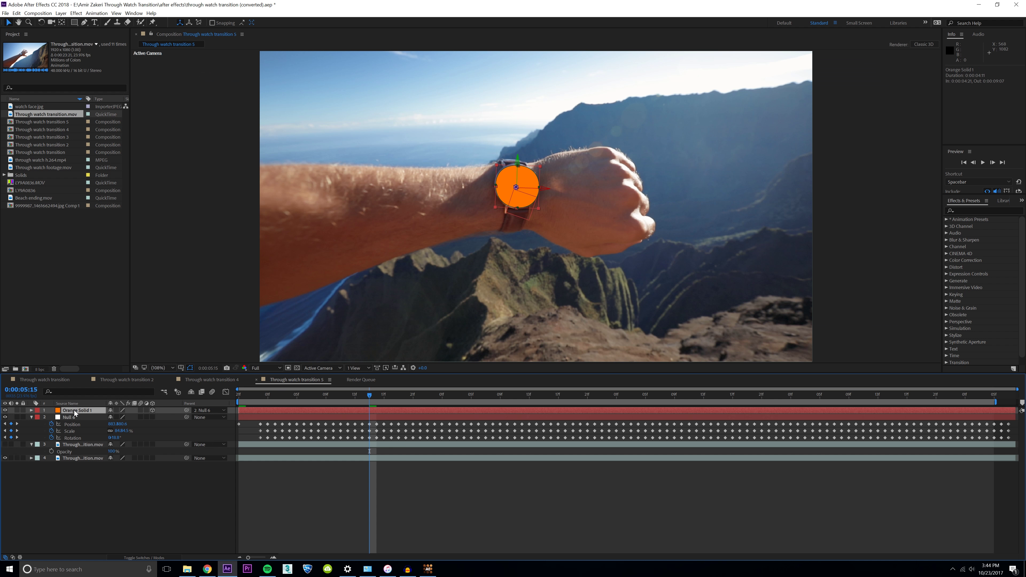
key(m)
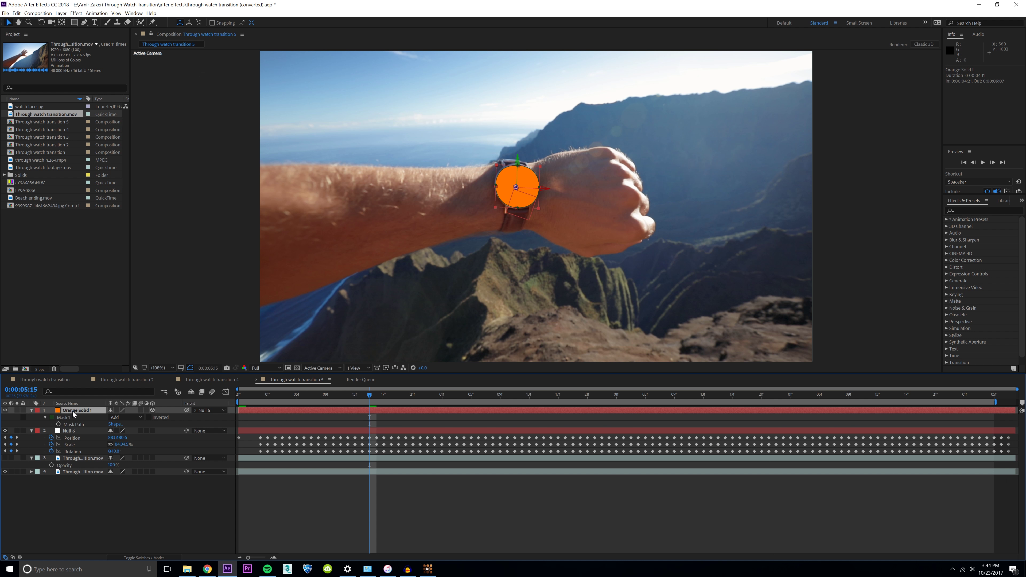
click(58, 424)
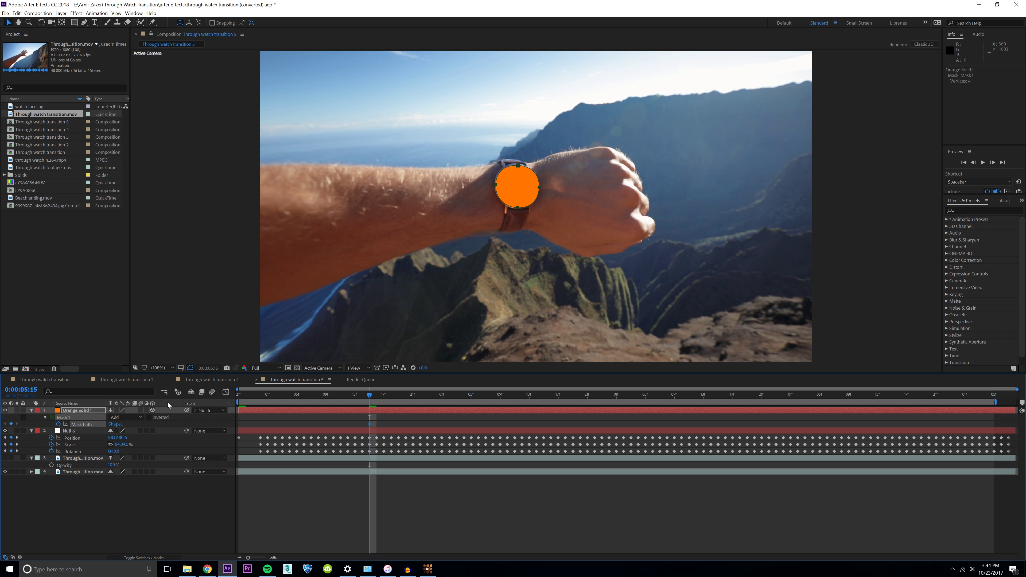
key(shift+p)
key(shift+a)
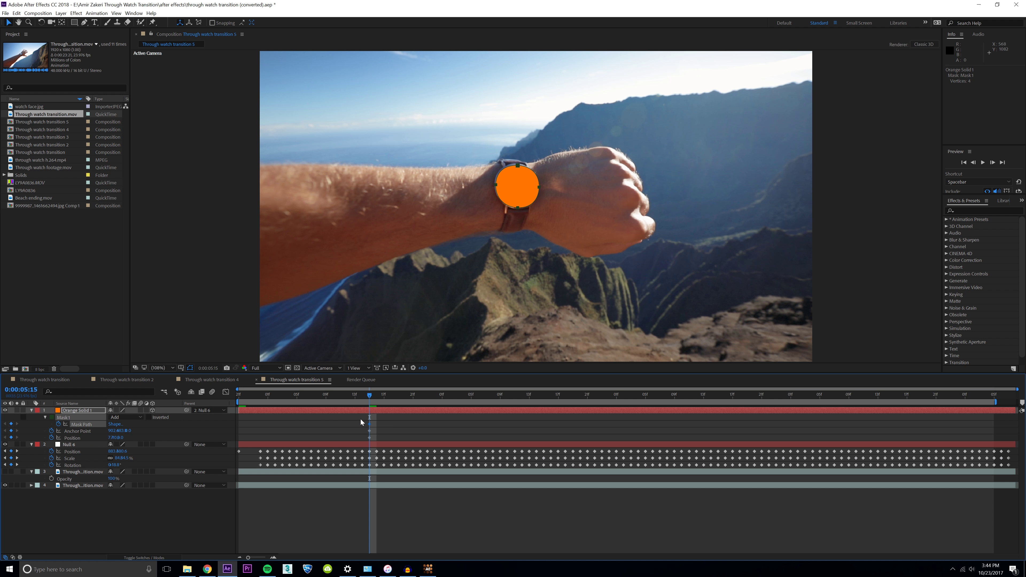
Try to reposition the orange solid over the watch at 0:00:05:04
drag(370, 394, 289, 413)
drag(485, 288, 488, 228)
click(329, 419)
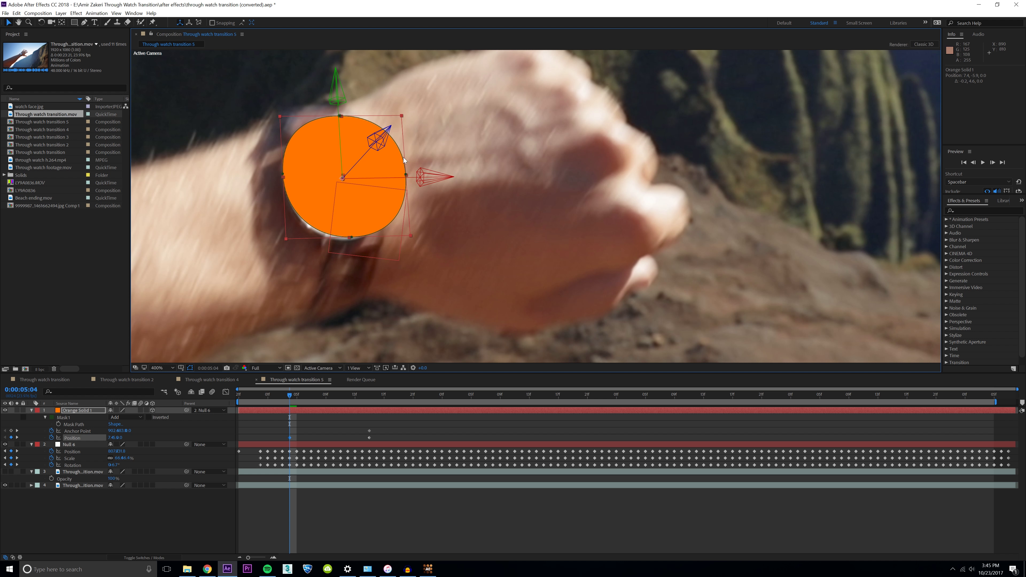
Try to refit the solid's mask points to the watch face at 0:00:05:04 and 0:00:05:06
mouse_move(342, 120)
mouse_down()
mouse_move(347, 162)
mouse_move(345, 124)
mouse_up()
drag(283, 174, 287, 179)
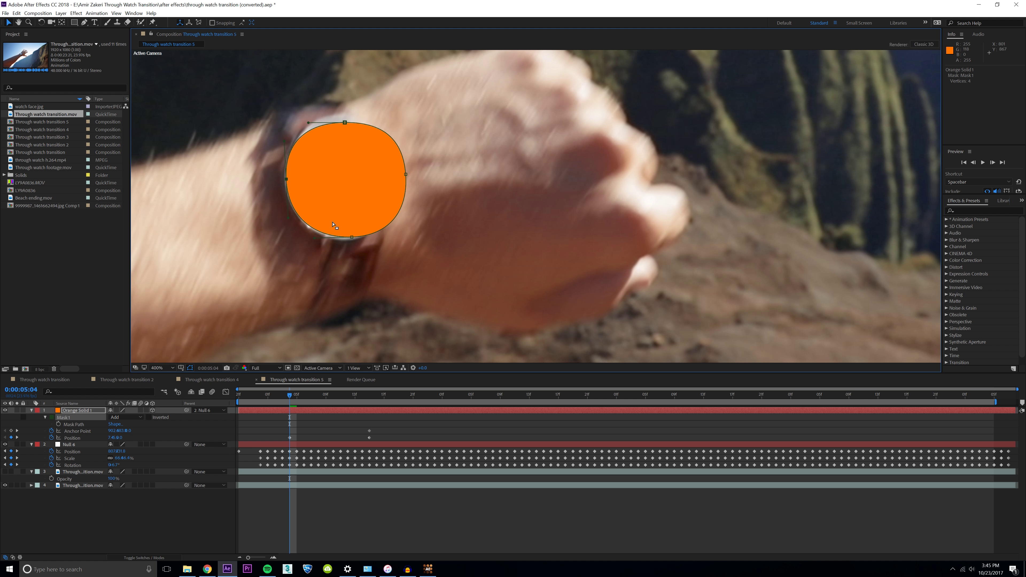
drag(349, 238, 347, 237)
mouse_move(406, 175)
mouse_down()
mouse_move(350, 177)
mouse_move(386, 173)
mouse_up()
drag(379, 123, 367, 127)
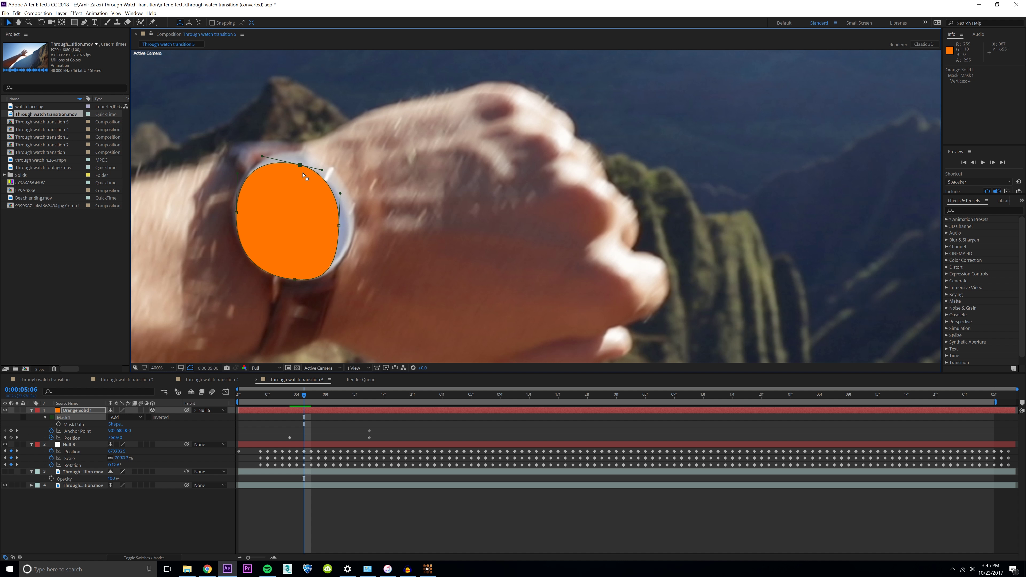
drag(340, 226, 348, 223)
drag(300, 165, 300, 162)
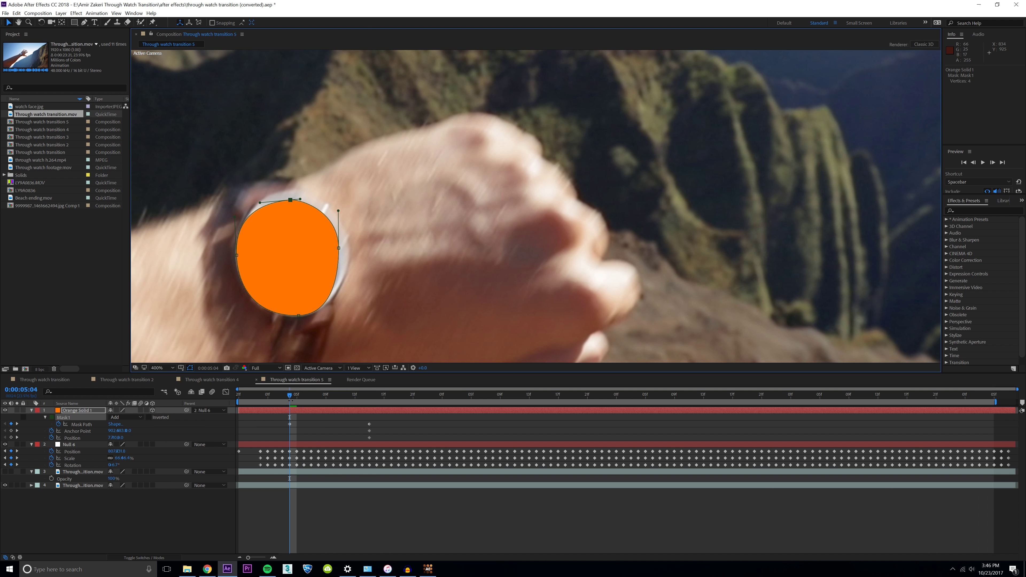
Reshape the solid's mask path to match the watch face at 0:00:05:08
drag(289, 398, 318, 396)
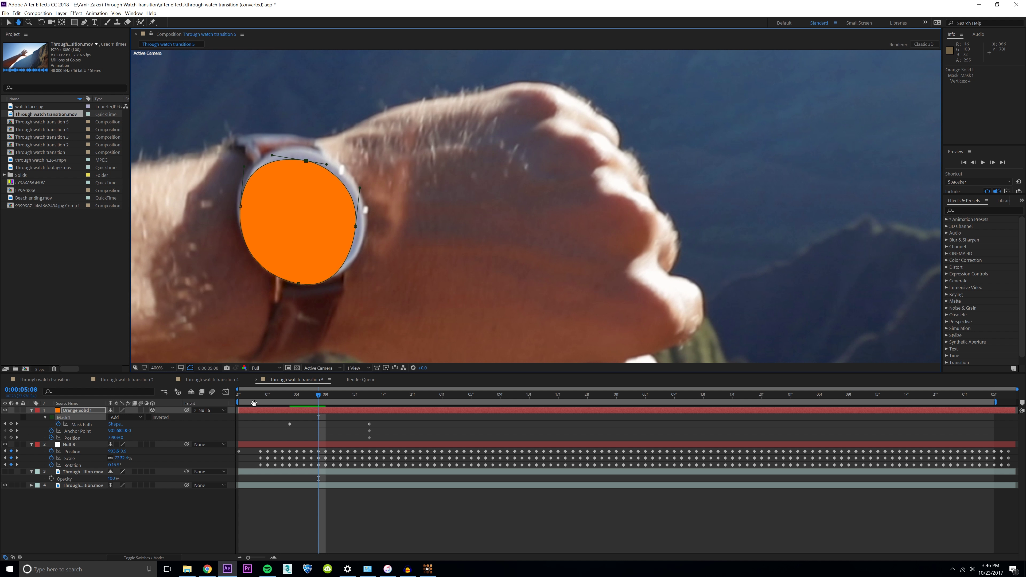
key(v)
drag(214, 126, 250, 211)
click(296, 283)
mouse_move(298, 283)
mouse_down()
mouse_move(297, 252)
mouse_move(298, 276)
mouse_up()
scroll(296, 290, down, 2)
click(289, 395)
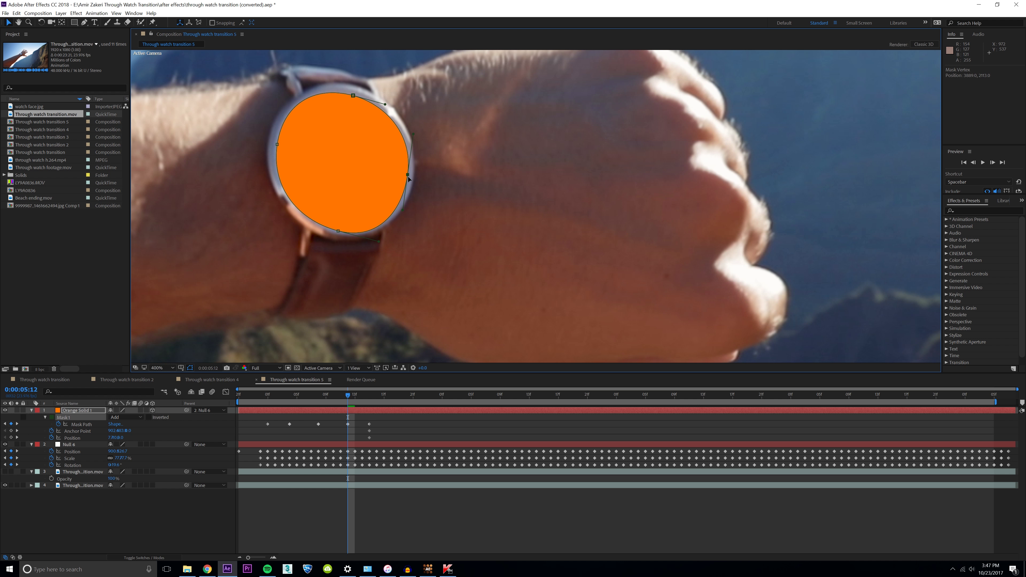
scroll(565, 178, down, 2)
Scrub through the masked shot to 0:00:05:15, then move the hidden second clip to the top of the layer stack and show it
drag(347, 394, 450, 420)
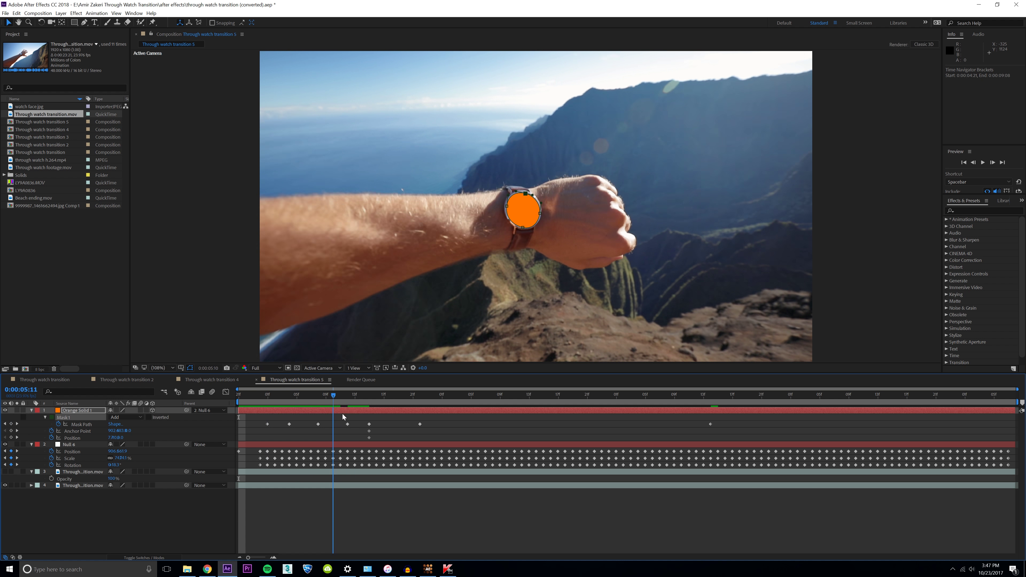
drag(342, 414, 369, 427)
drag(82, 472, 82, 406)
click(4, 410)
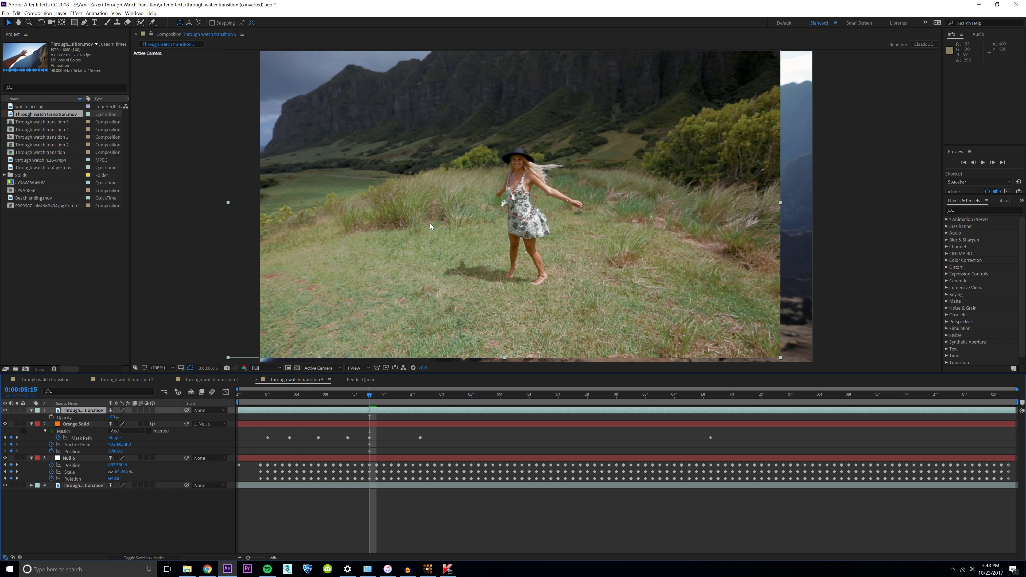
Make the clip of the woman in the field a 3D layer and parent it to Orange Solid 1
click(153, 411)
click(31, 410)
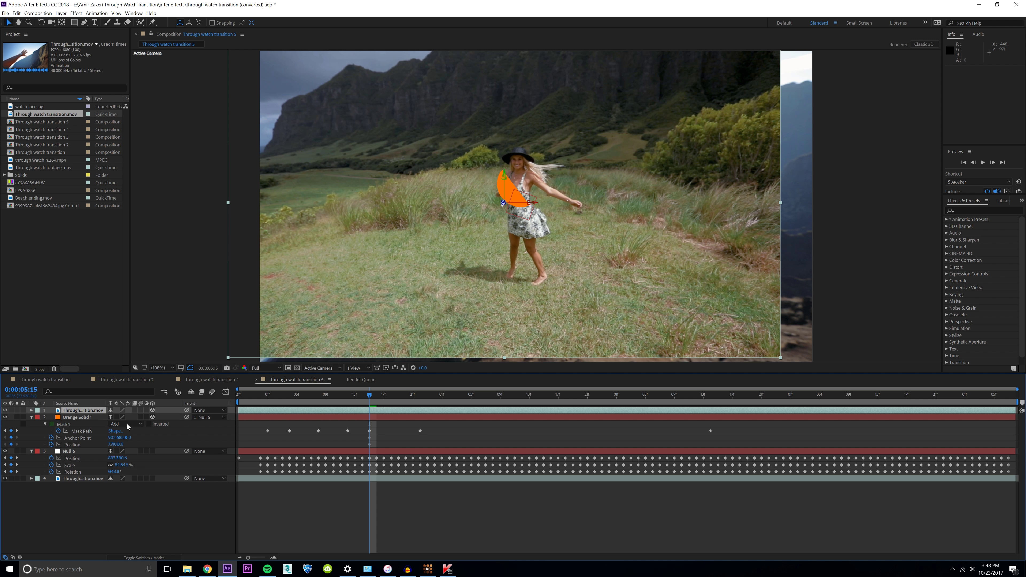
drag(157, 415, 74, 420)
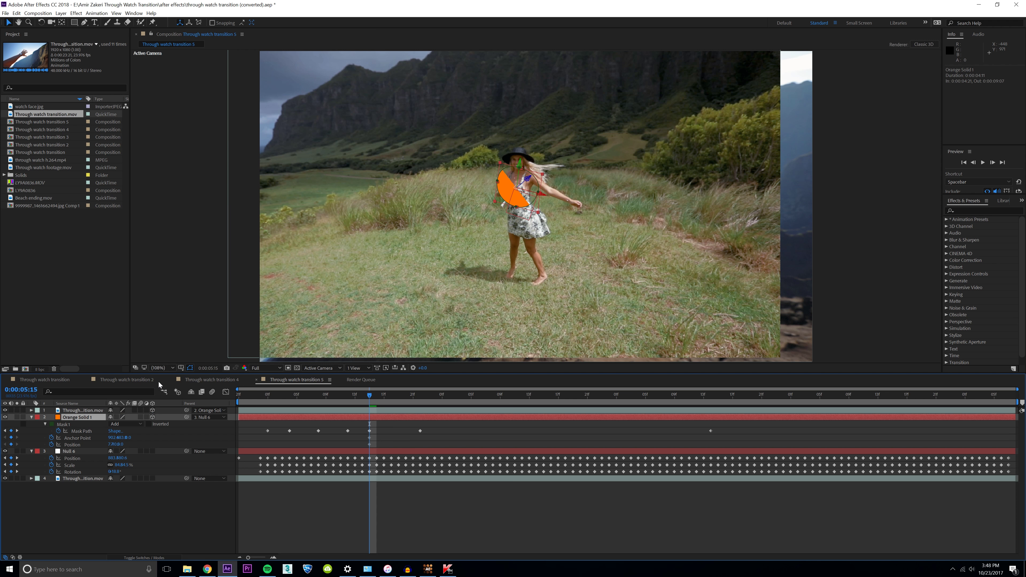
drag(315, 394, 270, 398)
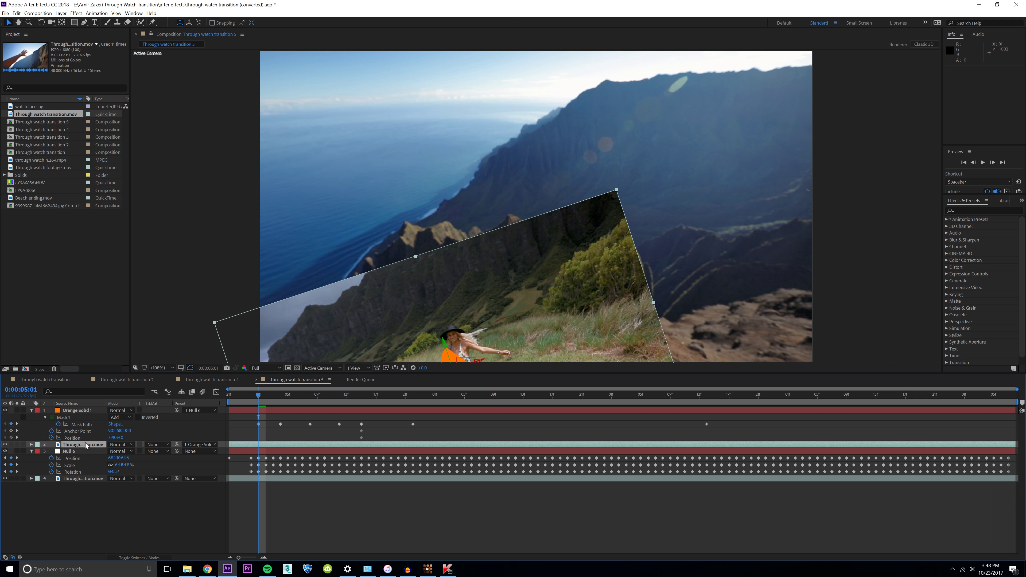
Set the field clip's track matte to Alpha Matte "Orange Solid 1"
scroll(398, 298, down, 2)
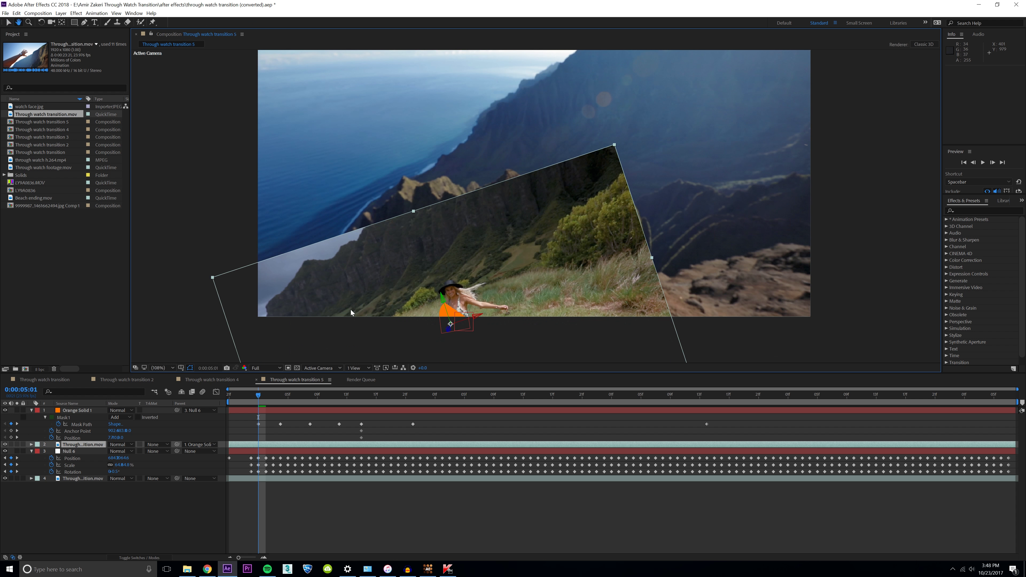
click(156, 444)
click(139, 520)
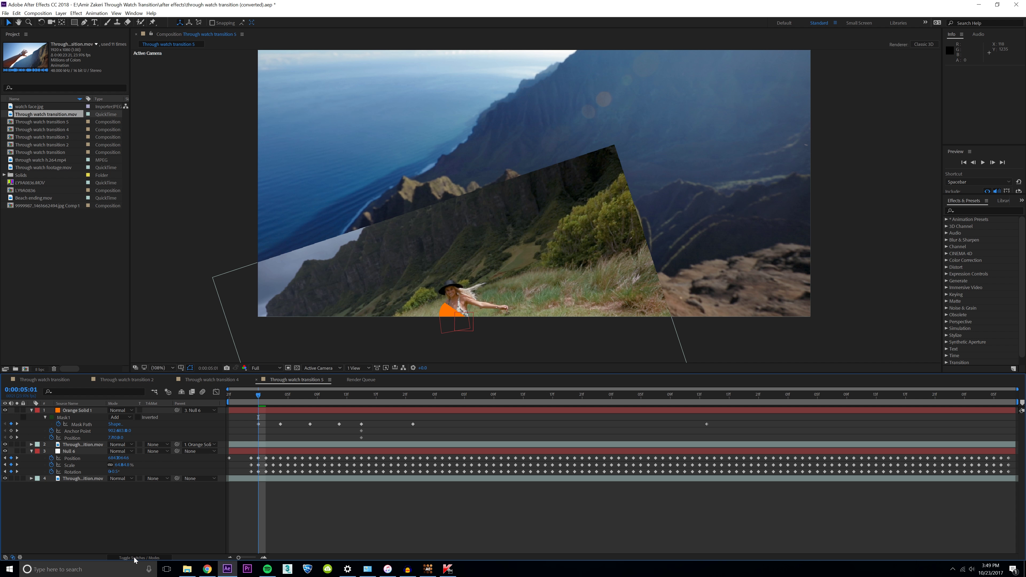
click(158, 445)
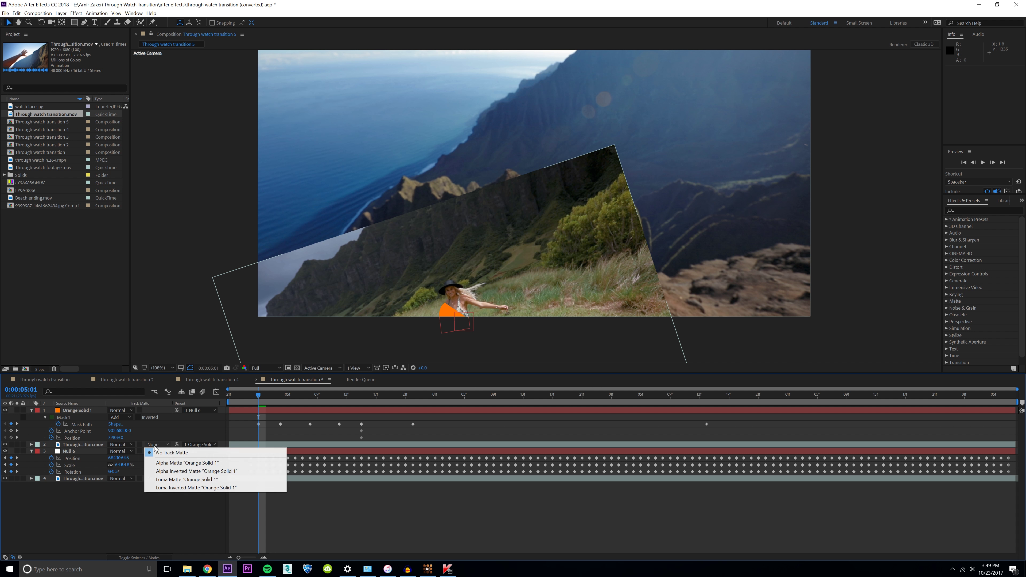
click(169, 464)
Reposition the field clip at 0:00:05:15 so the woman sits inside the watch face
click(78, 445)
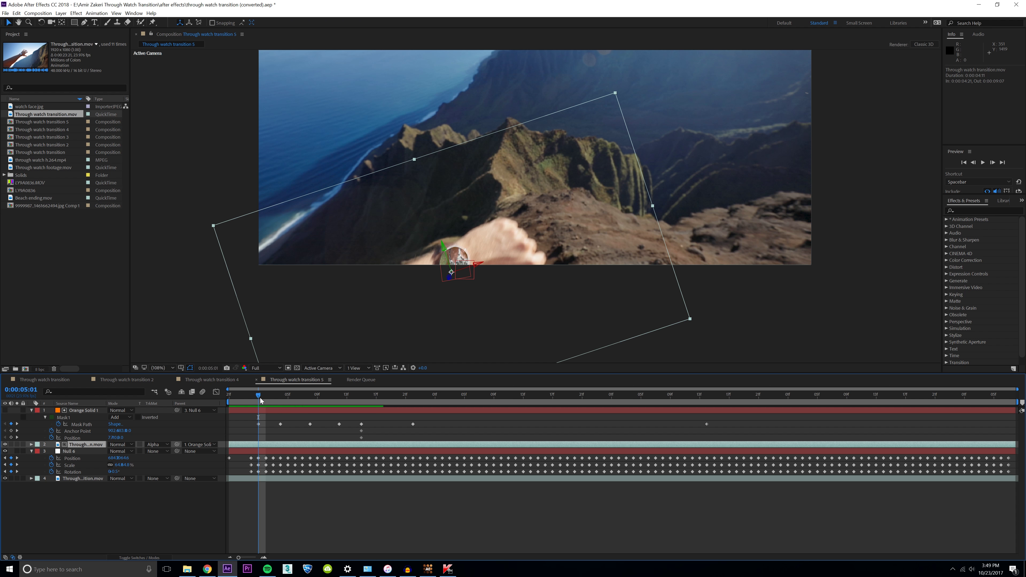
drag(259, 399, 369, 400)
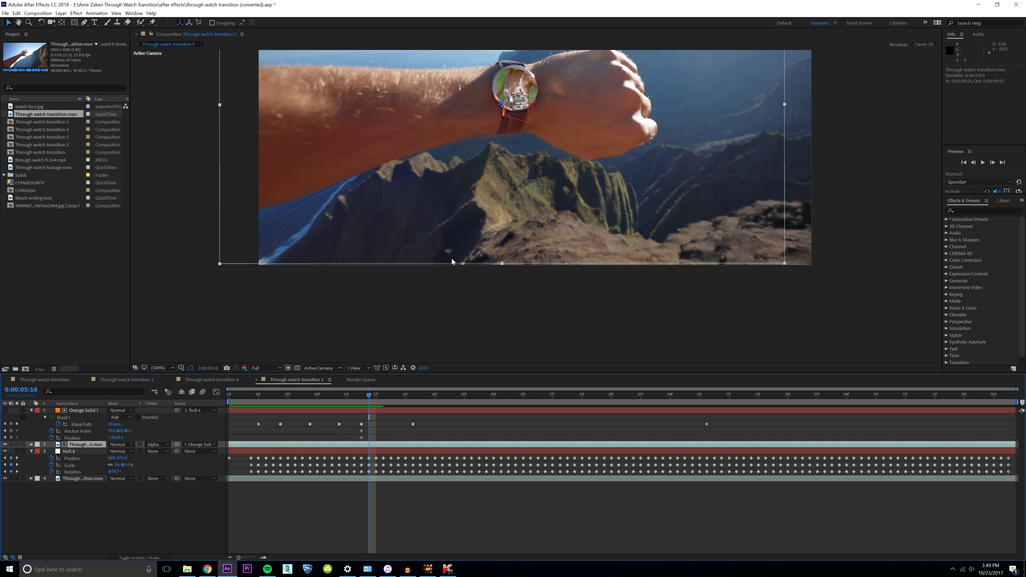
scroll(418, 318, down, 1)
drag(418, 318, 412, 338)
mouse_move(371, 397)
mouse_down()
mouse_move(757, 413)
mouse_move(362, 403)
mouse_up()
drag(546, 185, 527, 259)
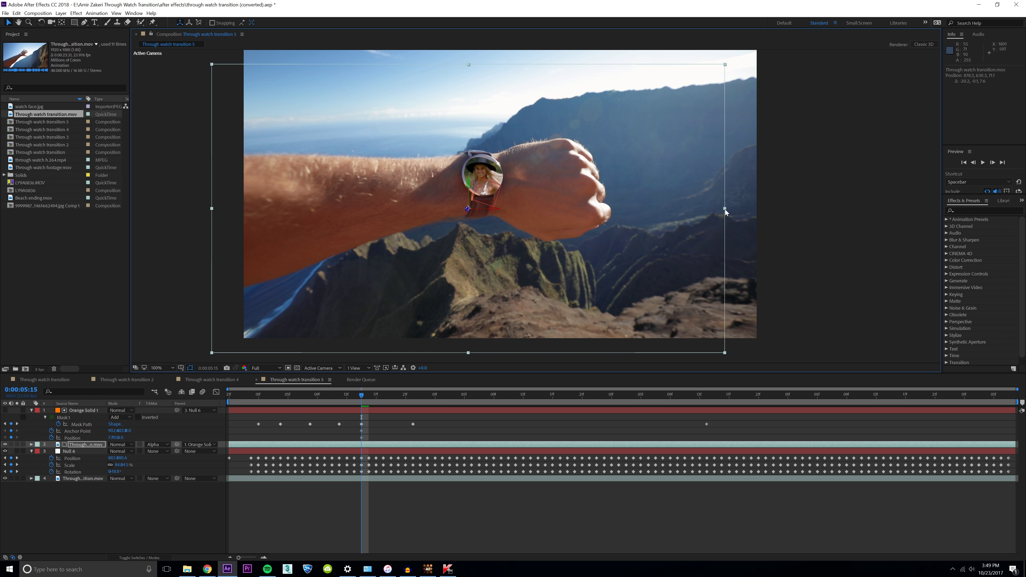
Scale down the field clip at 0:00:05:15 and reposition it so the woman stays centred in the watch face
mouse_move(725, 209)
mouse_down()
mouse_move(632, 206)
mouse_move(634, 197)
mouse_move(708, 204)
mouse_up()
drag(650, 168, 649, 177)
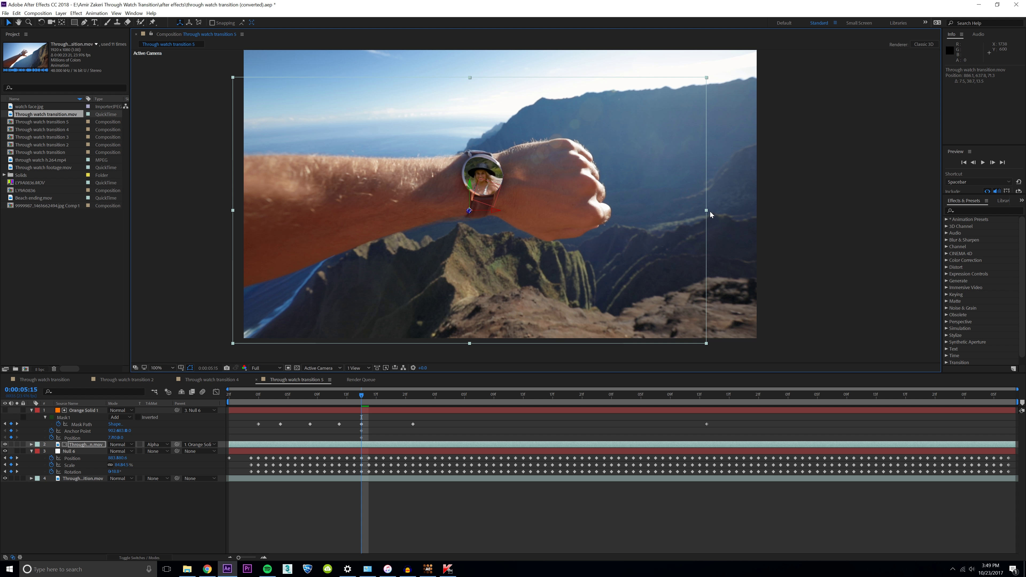
drag(709, 210, 665, 194)
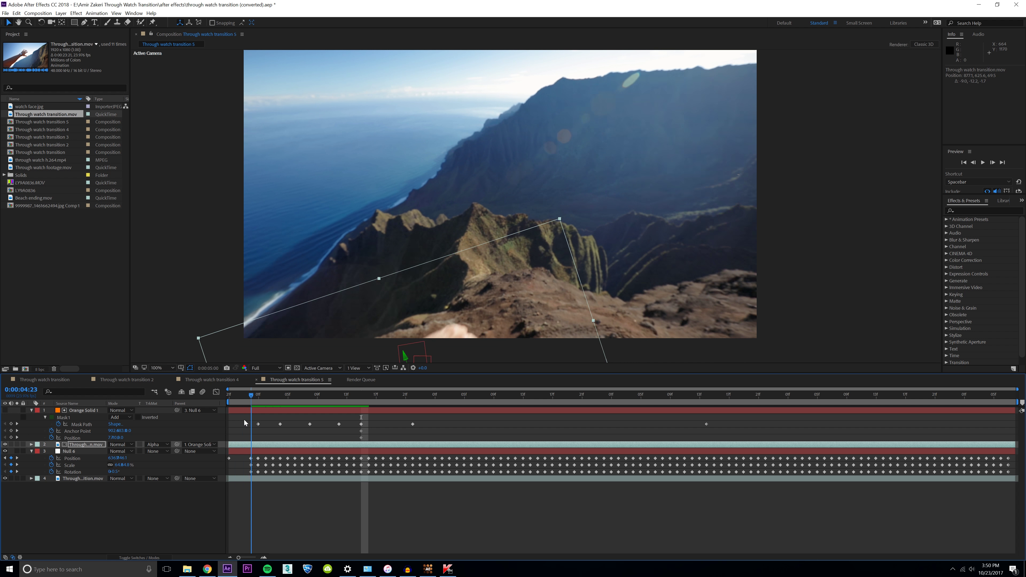
At 0:00:05:08, increase the feather of the Orange Solid 1 mask, then check the softened edge through to 0:00:06:03
drag(244, 422, 351, 424)
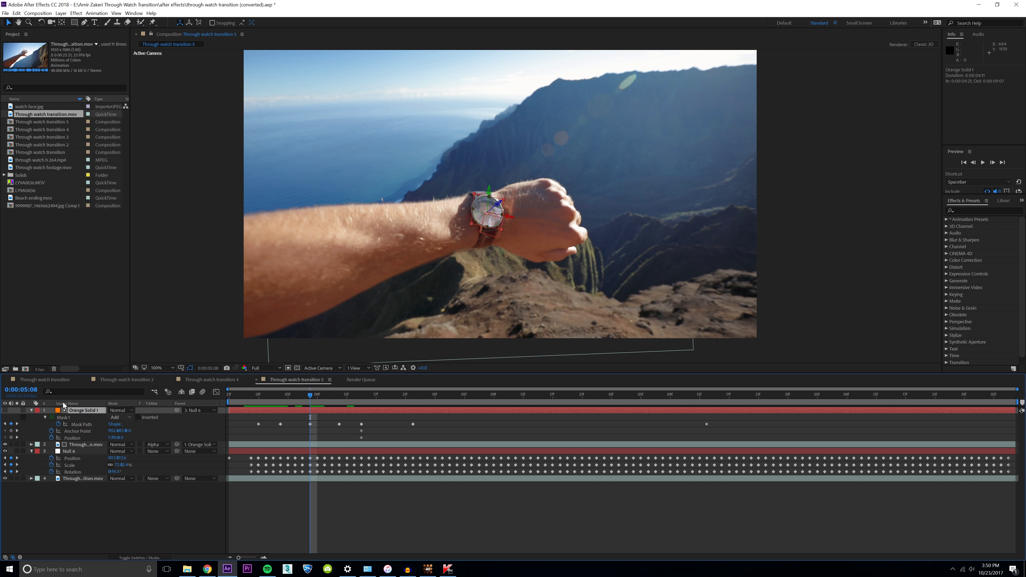
key(f)
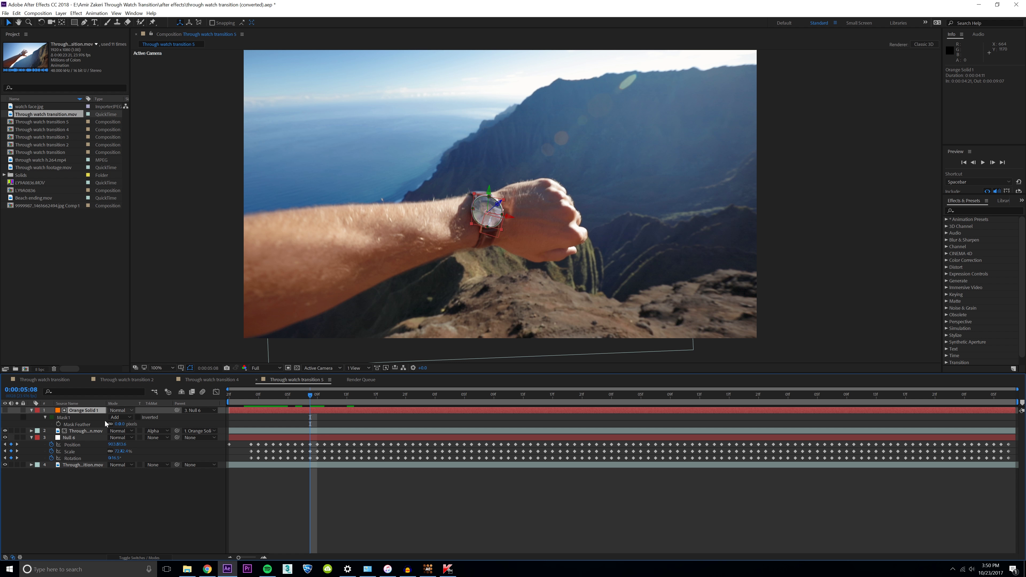
drag(123, 426, 128, 424)
click(137, 481)
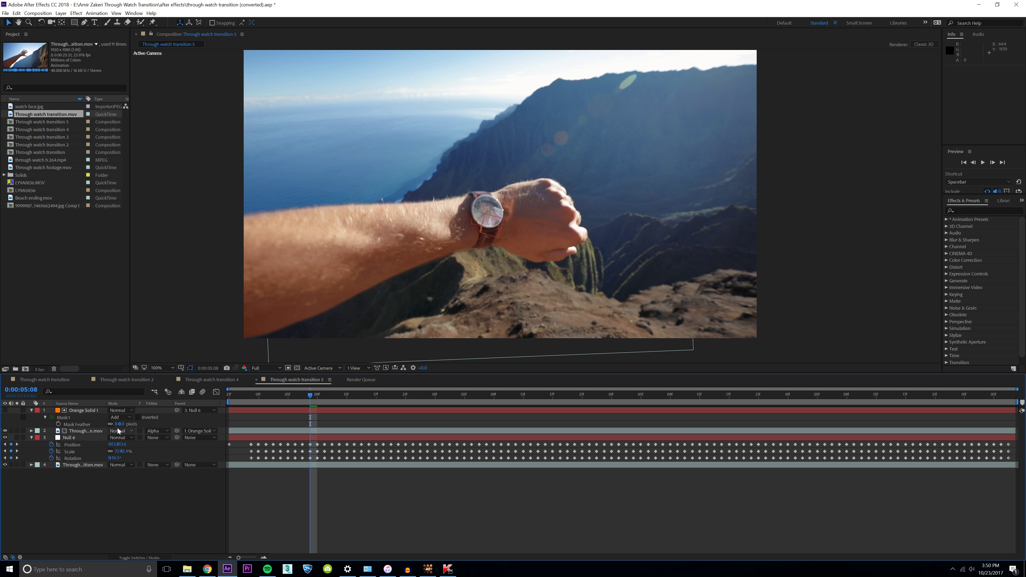
key(Return)
drag(308, 397, 447, 428)
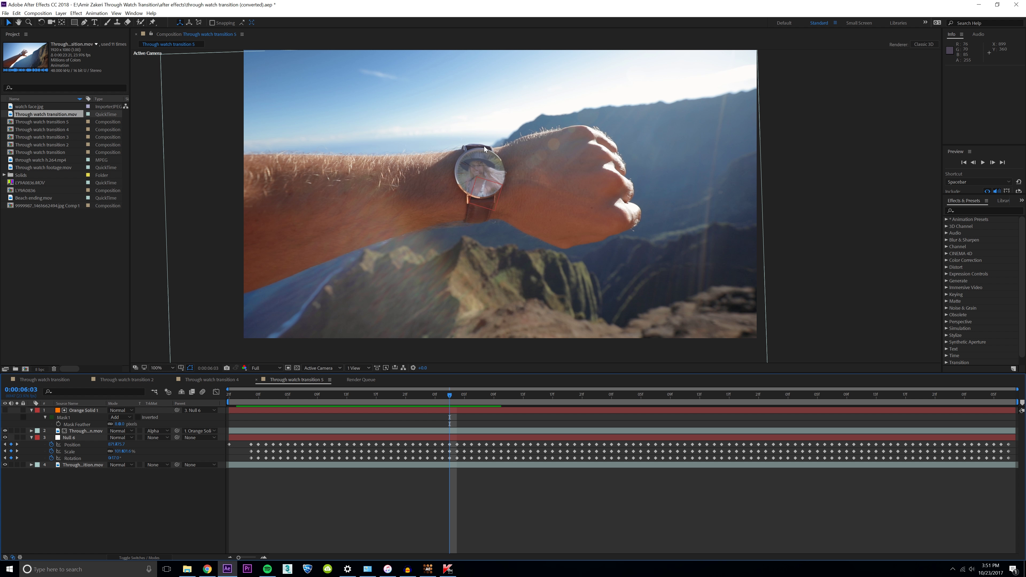
View the watch face.jpg footage and create a new composition from it
double_click(484, 146)
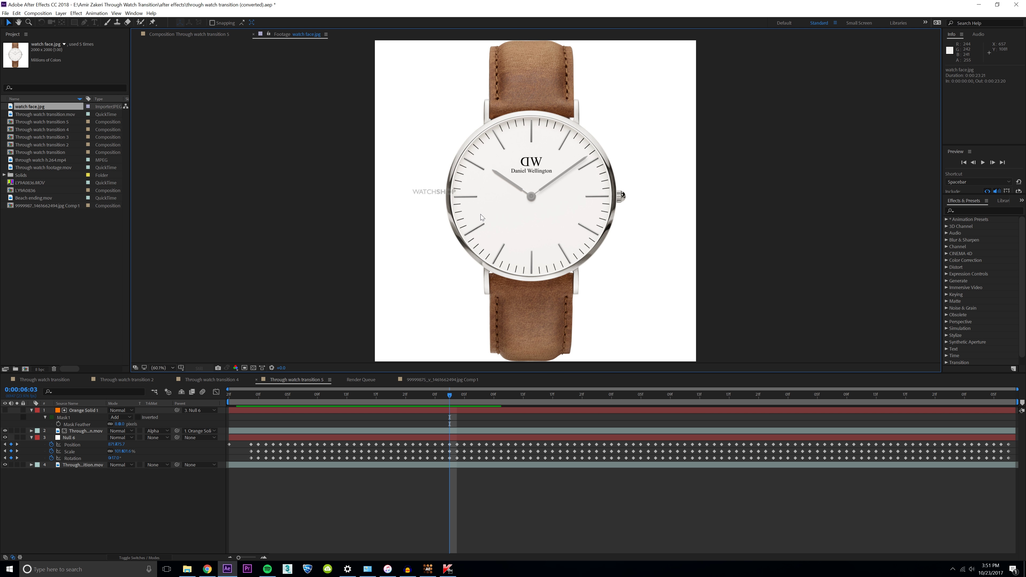
click(76, 226)
drag(39, 106, 26, 370)
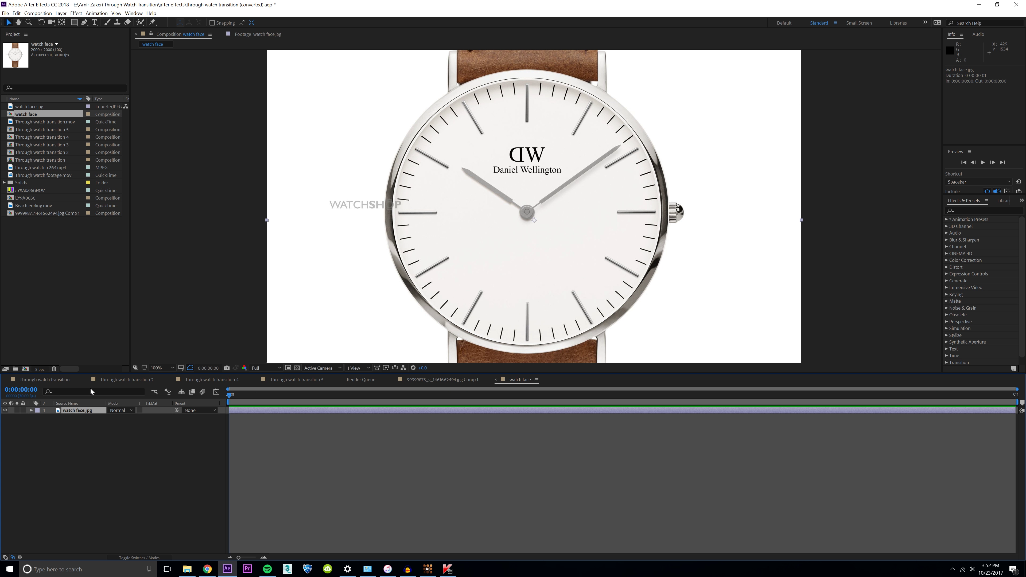
Duplicate the watch face.jpg layer, hide the upper copy, and open the lower copy in its own layer view for painting
key(ctrl+d)
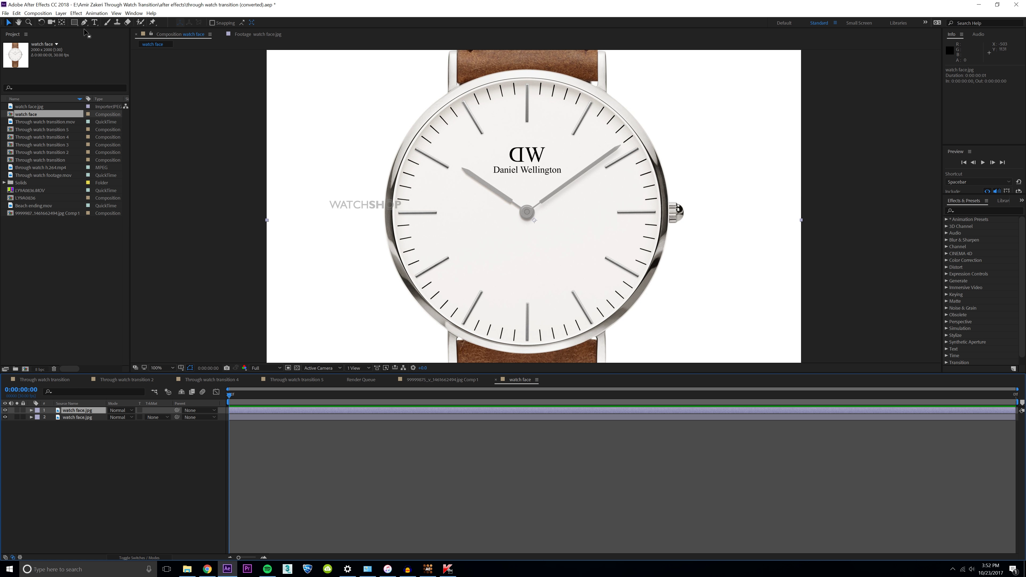
key(ctrl+b)
double_click(76, 418)
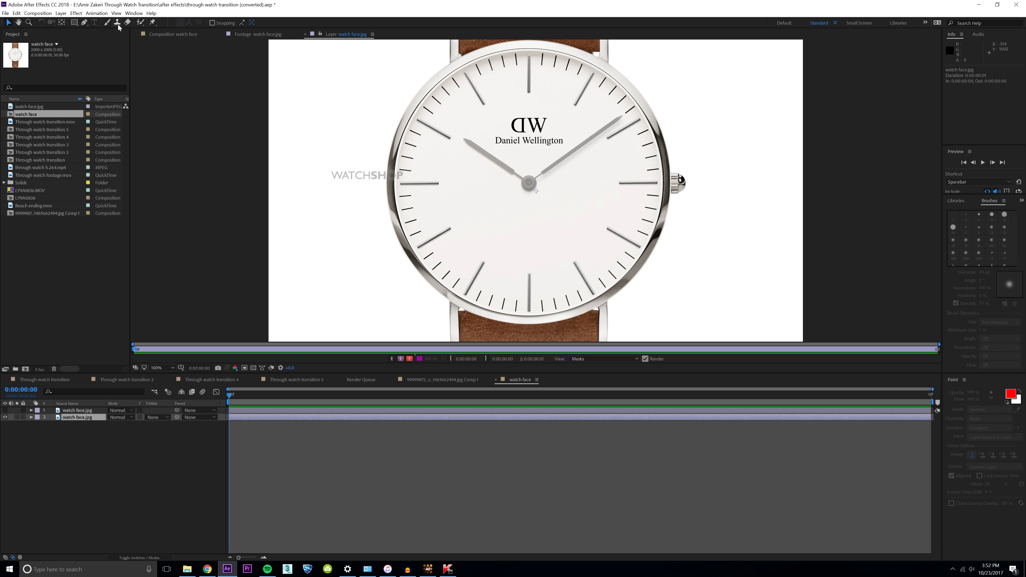
Clone-stamp clean dial texture over the short hand on the lower watch face.jpg layer
mouse_move(482, 173)
ctrl+mouse_down()
mouse_move(488, 153)
mouse_move(434, 214)
ctrl+mouse_up()
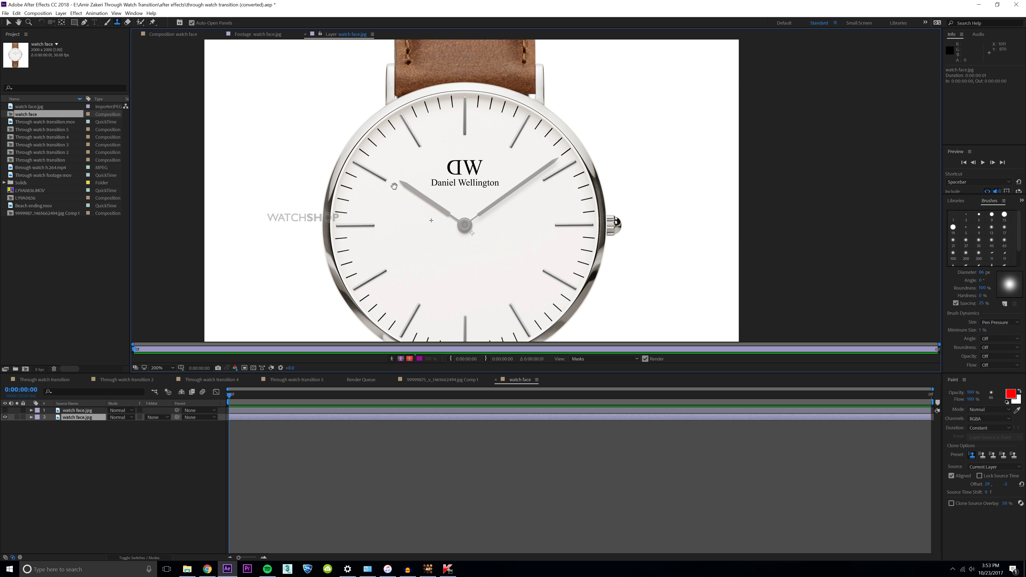
scroll(394, 186, up, 1)
drag(252, 166, 259, 159)
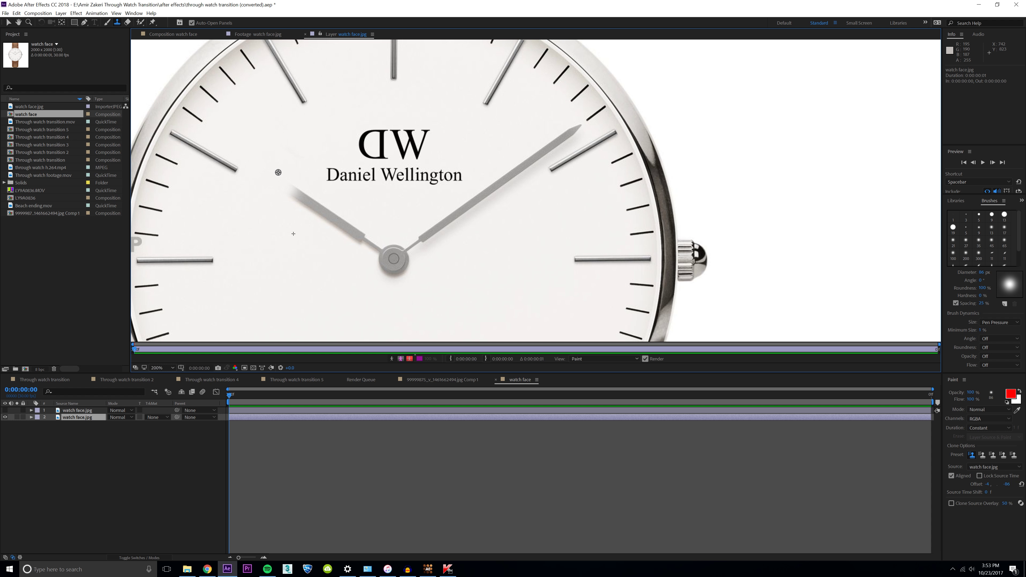
drag(294, 234, 332, 273)
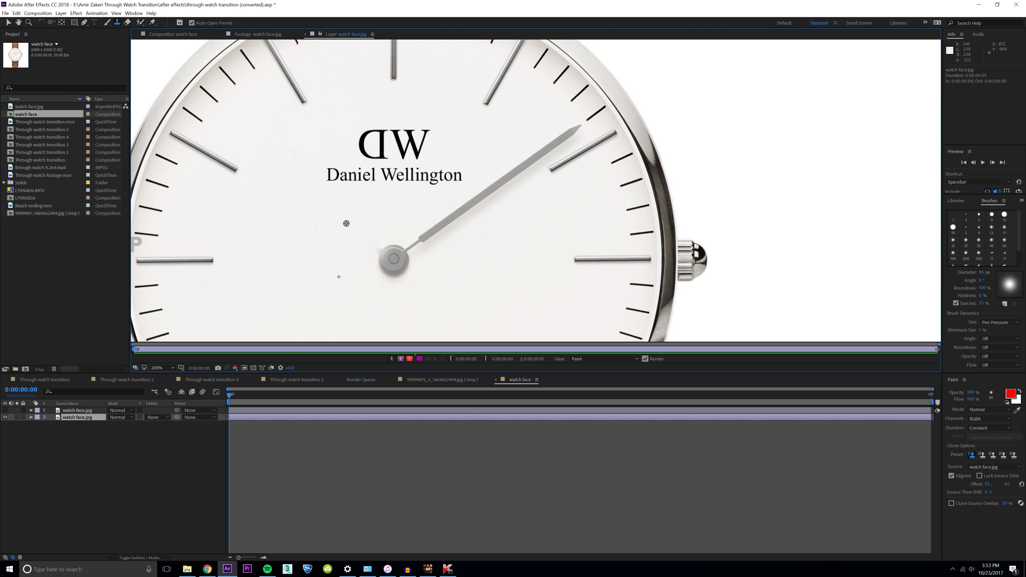
Clone-stamp the long hand out of the lower watch face.jpg layer, then return to the watch face composition
click(419, 242)
drag(482, 292, 467, 303)
mouse_move(419, 213)
mouse_down()
mouse_move(447, 189)
mouse_move(429, 199)
mouse_move(508, 276)
mouse_move(516, 127)
mouse_move(511, 136)
mouse_move(533, 120)
mouse_up()
alt+click(448, 307)
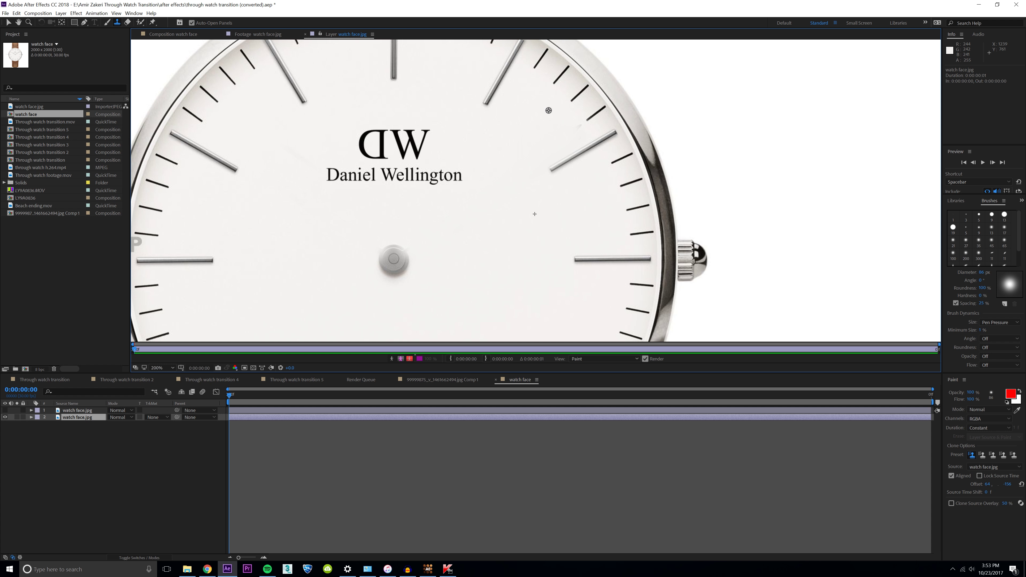
key(v)
key(slash)
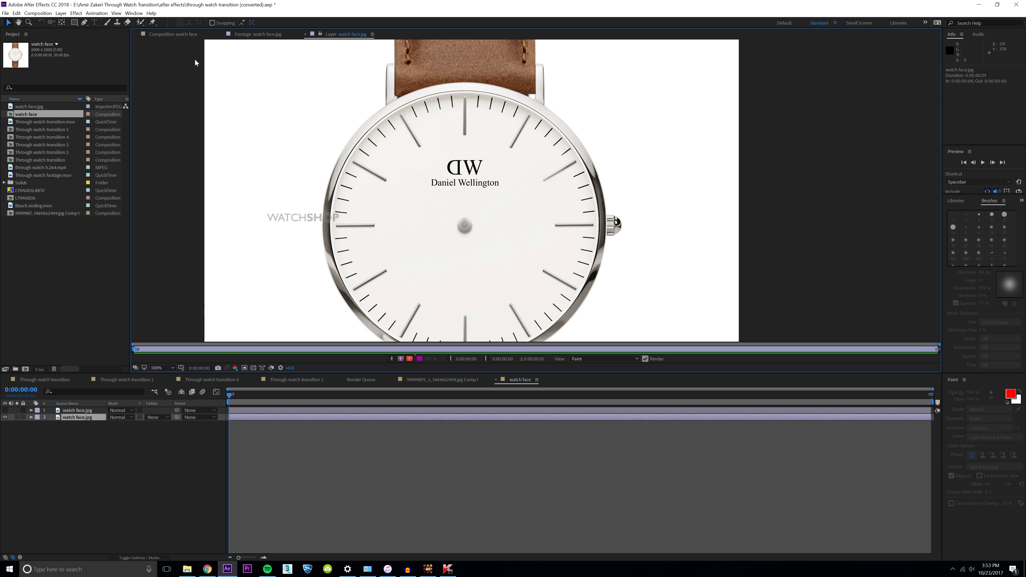
click(182, 37)
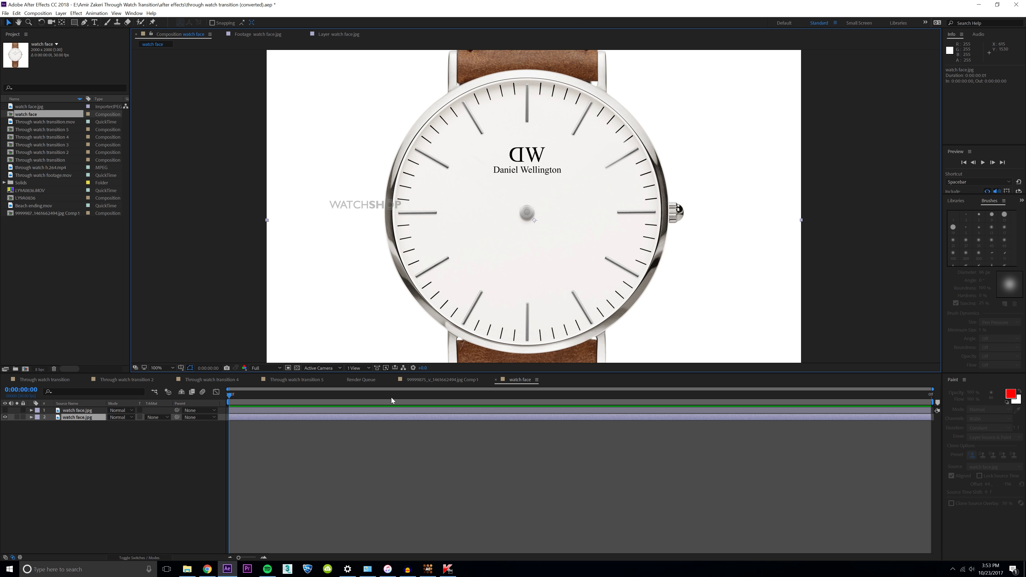
Show the upper watch face.jpg layer and start a Pen mask from the hub along the long hand's upper edge to its tip
click(76, 410)
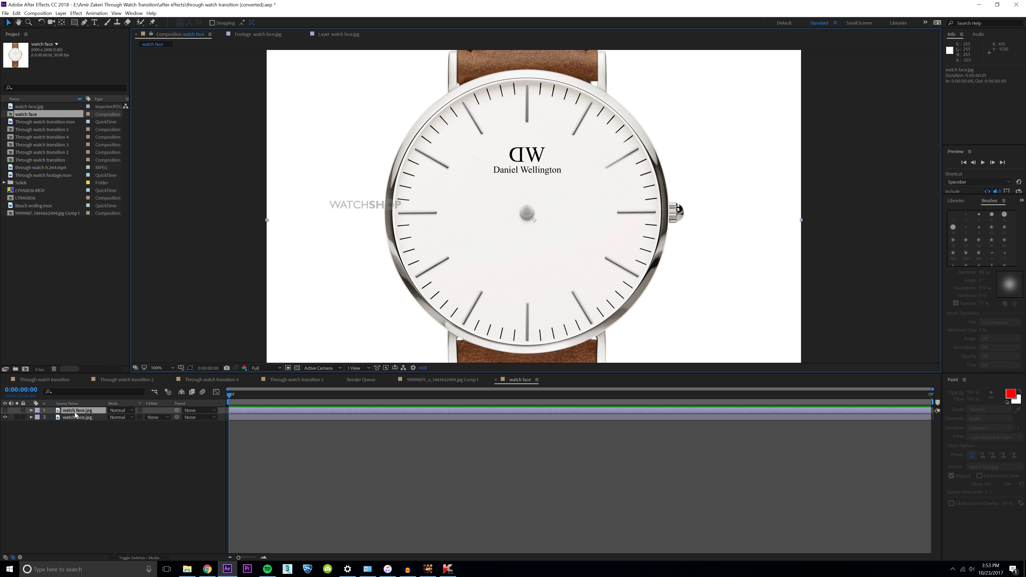
click(5, 410)
key(g)
scroll(535, 207, up, 4)
click(519, 213)
click(552, 189)
drag(630, 163, 436, 263)
click(587, 119)
click(656, 70)
click(684, 59)
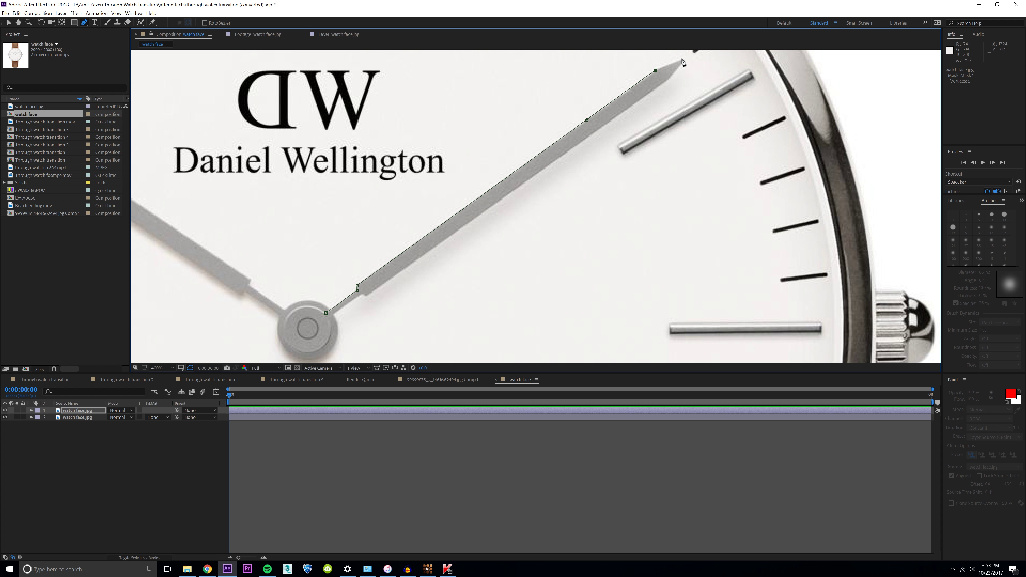
Continue the mask down the long hand's lower edge and around the round centre hub, closing the path
click(670, 78)
click(366, 296)
drag(357, 298, 350, 303)
drag(324, 344, 282, 341)
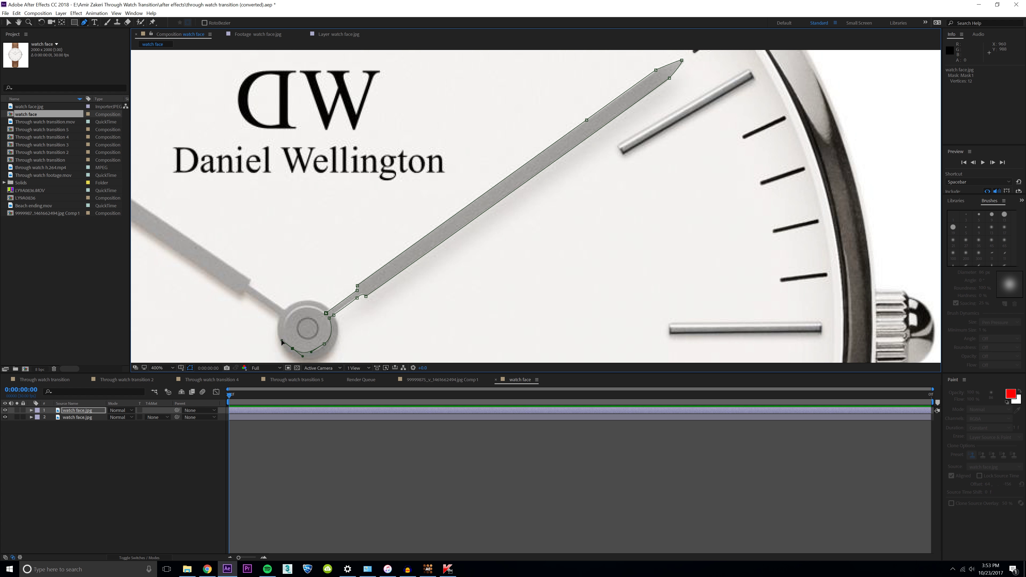
drag(284, 328, 324, 345)
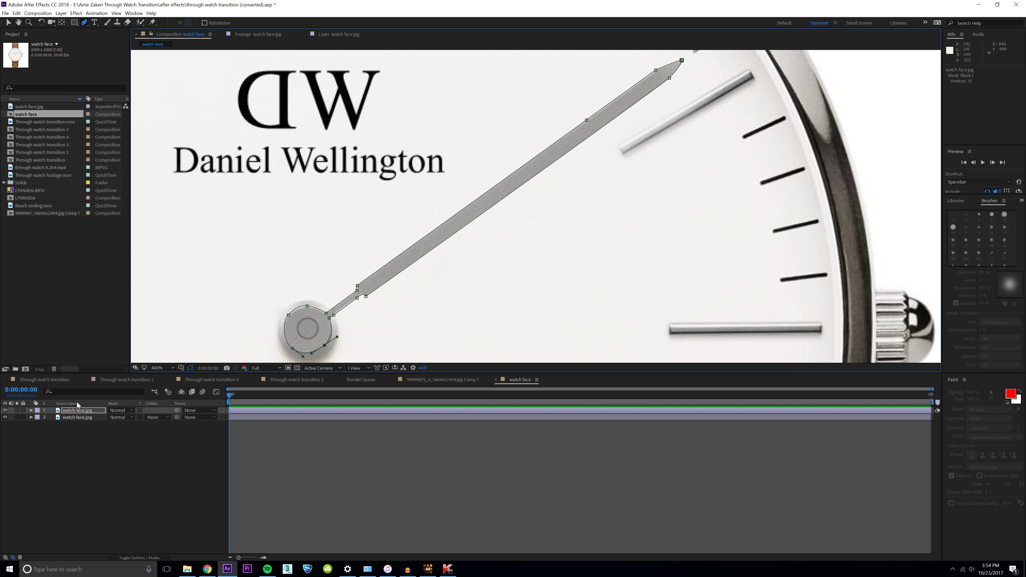
Rename the masked long-hand layer to "second hand"
right_click(78, 411)
click(97, 406)
text(second hand)
key(Return)
Duplicate the second hand layer and delete the mask from the copy
key(comma)
key(ctrl+d)
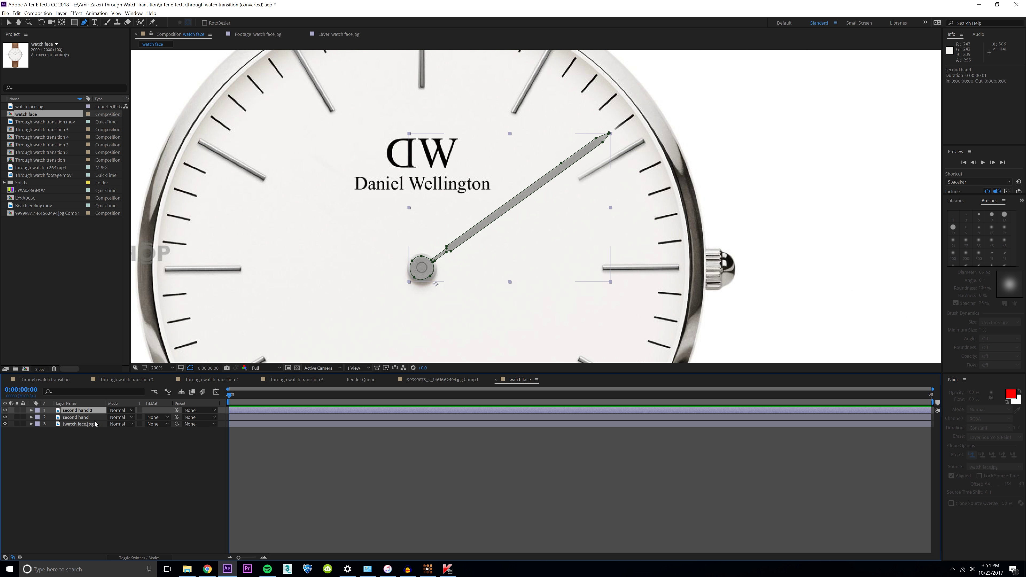
key(m)
click(78, 417)
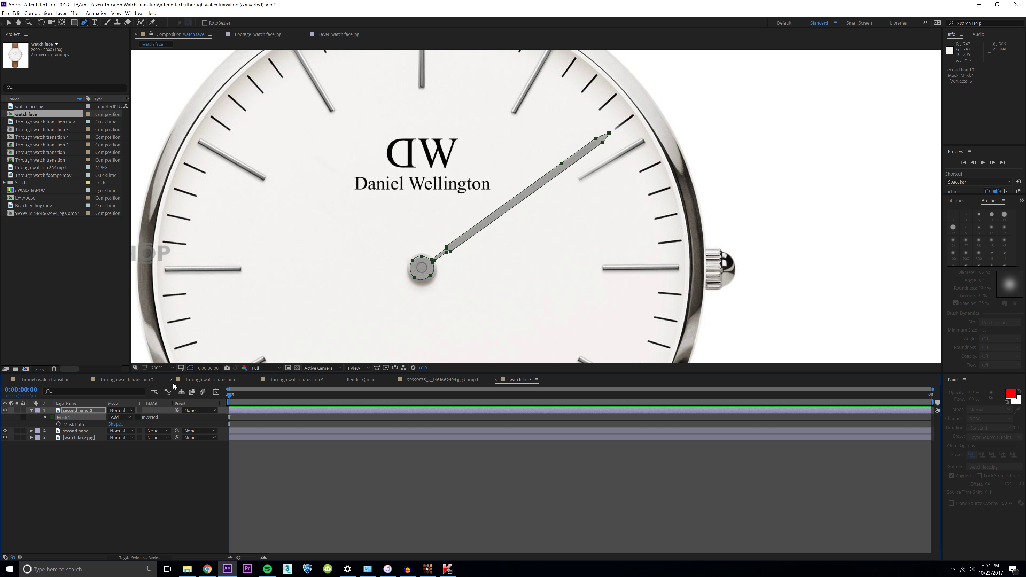
key(Delete)
Draw a closed Pen mask around the short hand on the duplicated layer
click(291, 179)
drag(307, 195, 314, 201)
click(358, 233)
click(388, 253)
click(394, 253)
click(408, 262)
click(412, 266)
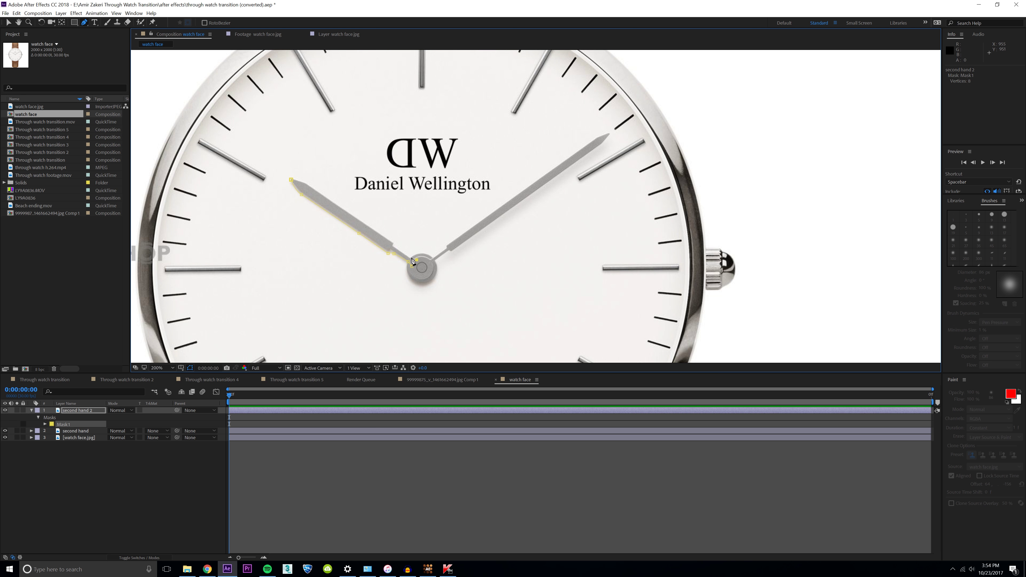
click(392, 246)
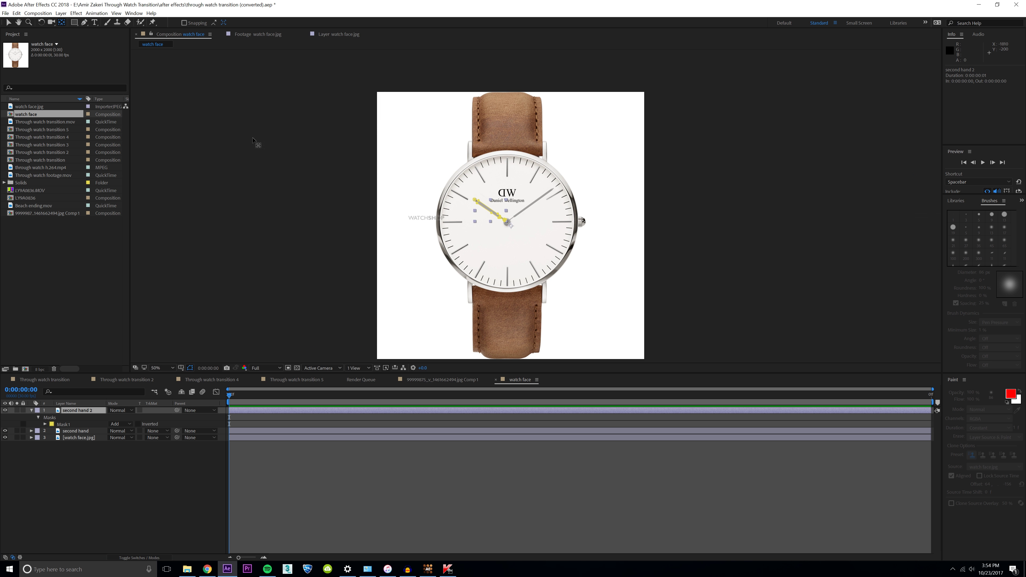
Move the anchor points of the second hand 2 and second hand layers to the centre of the watch's hub
scroll(506, 238, up, 2)
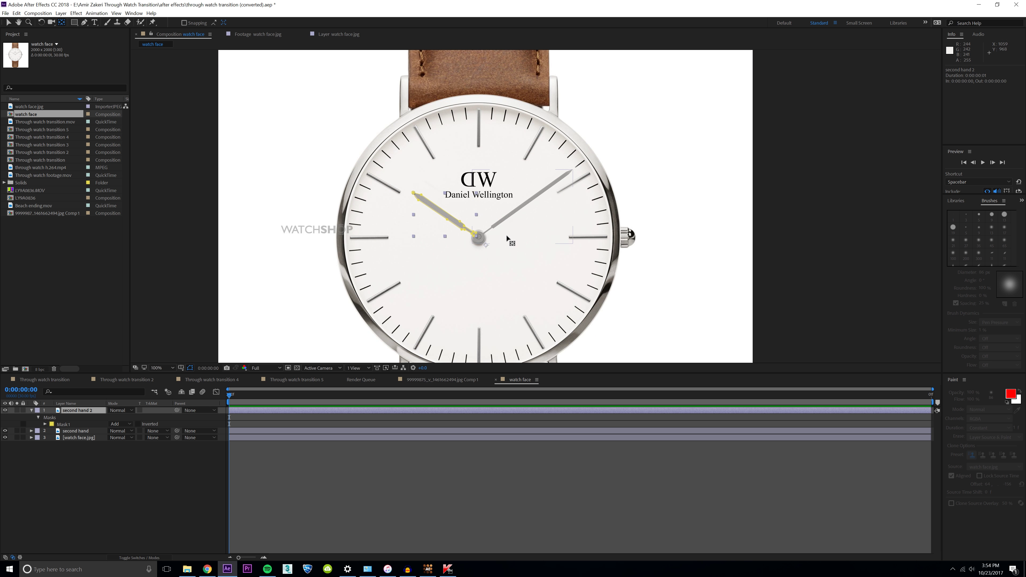
drag(444, 287, 420, 269)
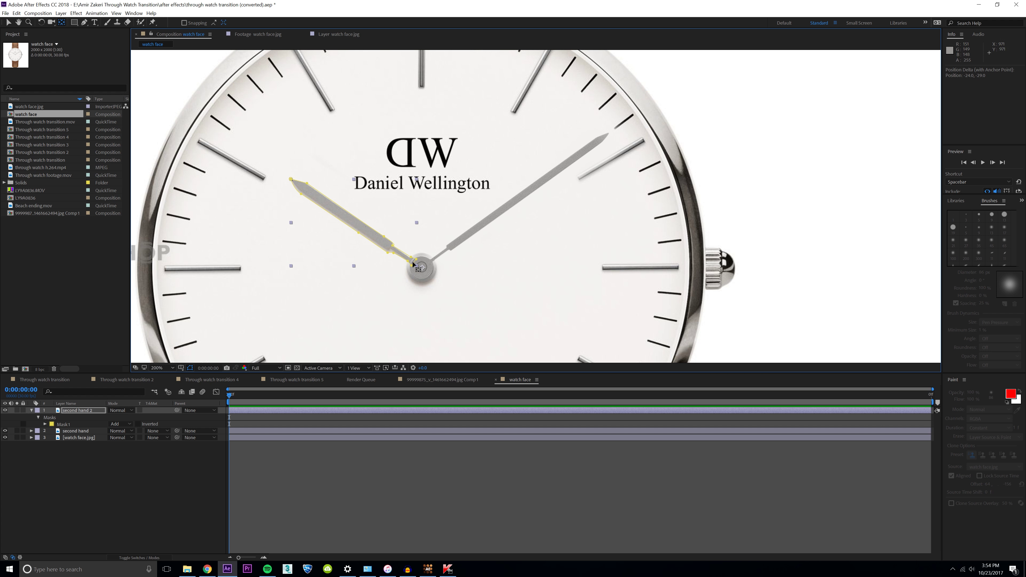
click(79, 432)
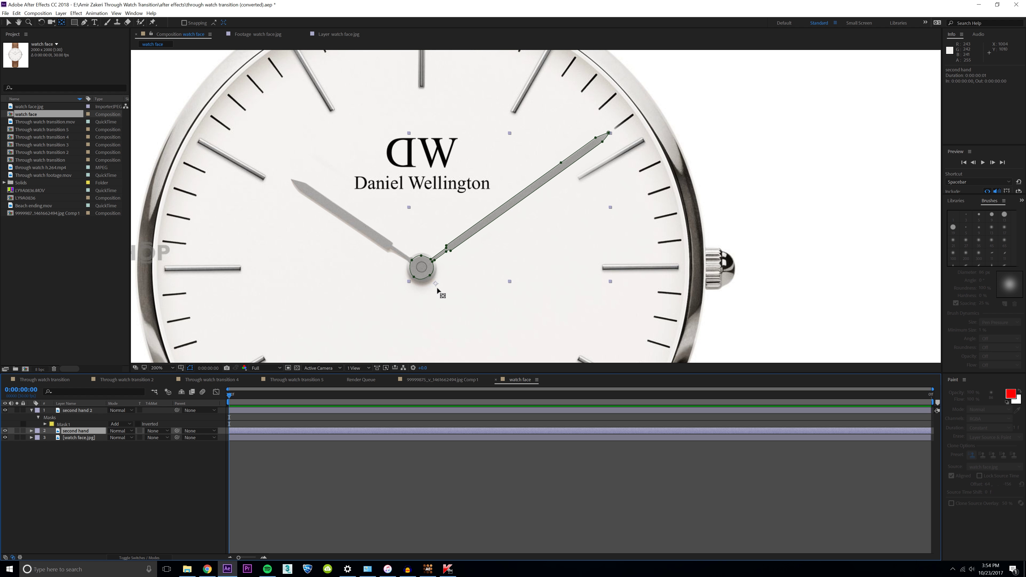
drag(436, 283, 422, 270)
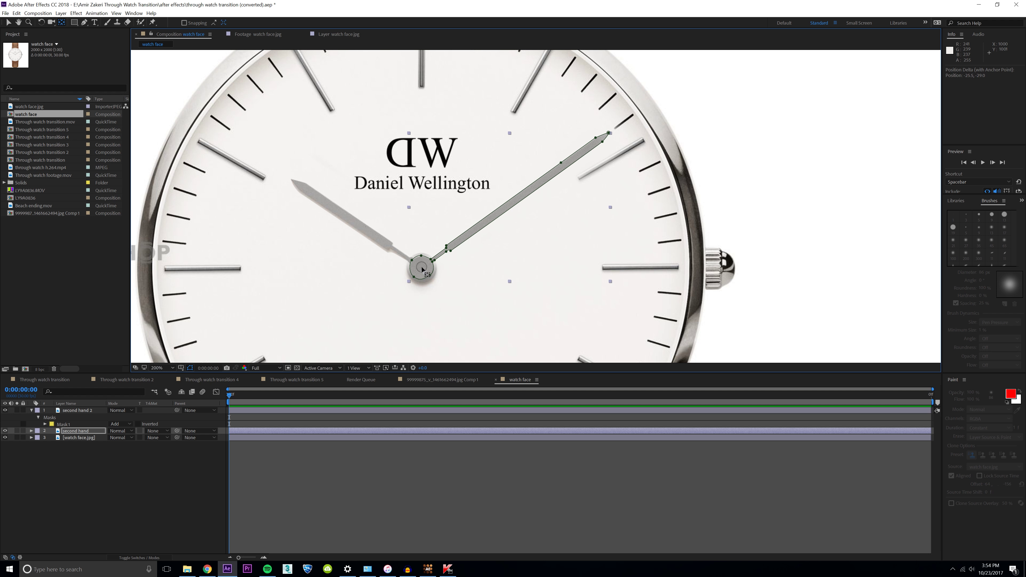
Try rotating the second hand layer around the watch's centre, then undo the rotation
key(comma)
key(comma)
key(comma)
key(w)
drag(539, 221, 591, 126)
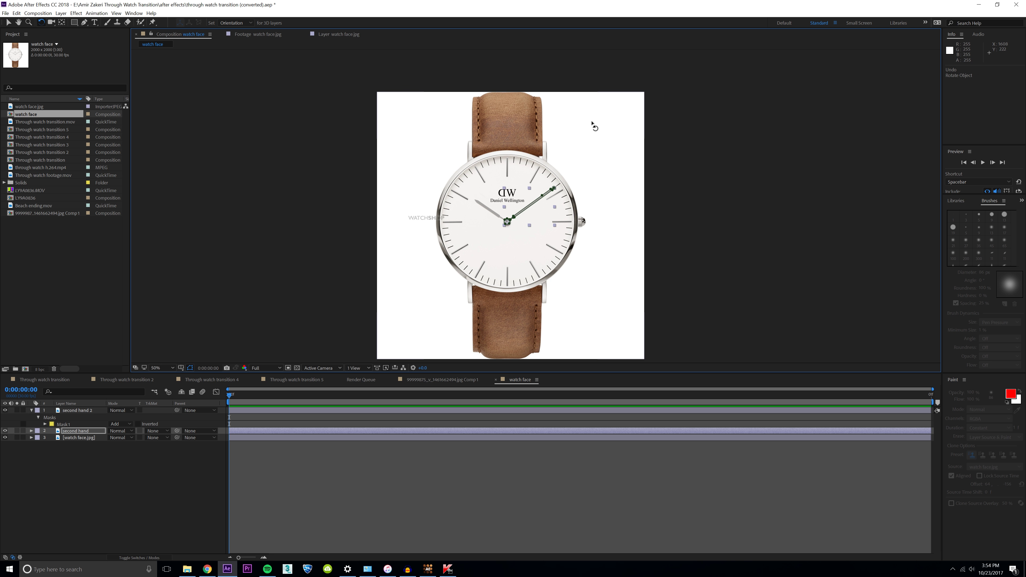
Lengthen the watch face composition to about 15 seconds in its composition settings
click(40, 14)
click(59, 31)
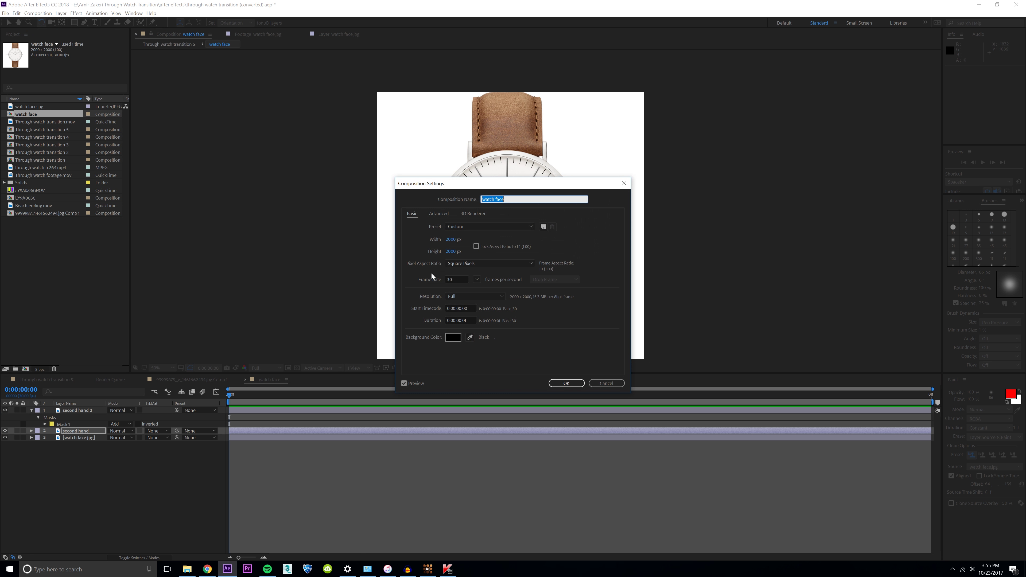
double_click(459, 320)
text(10)
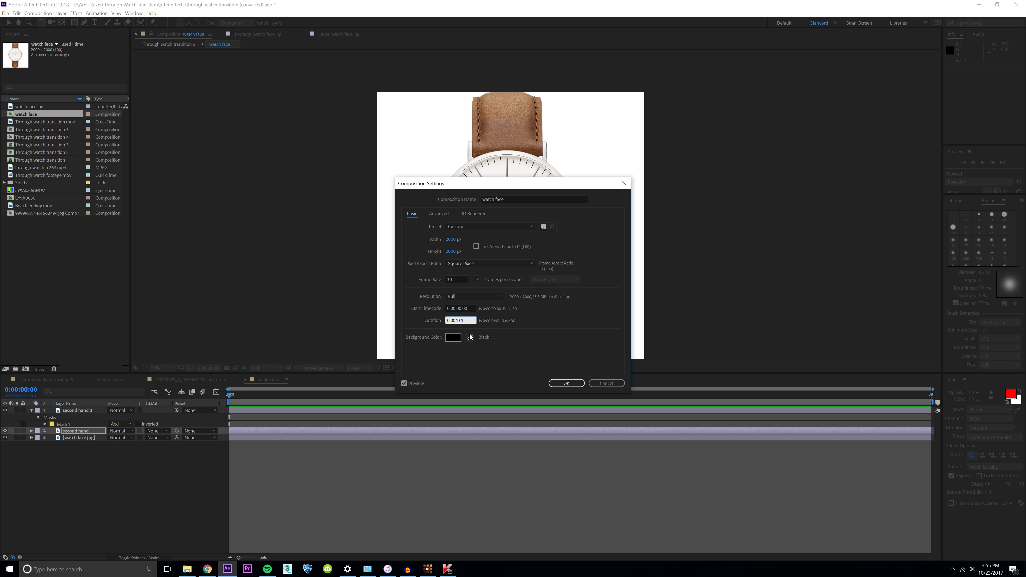
click(565, 383)
click(234, 557)
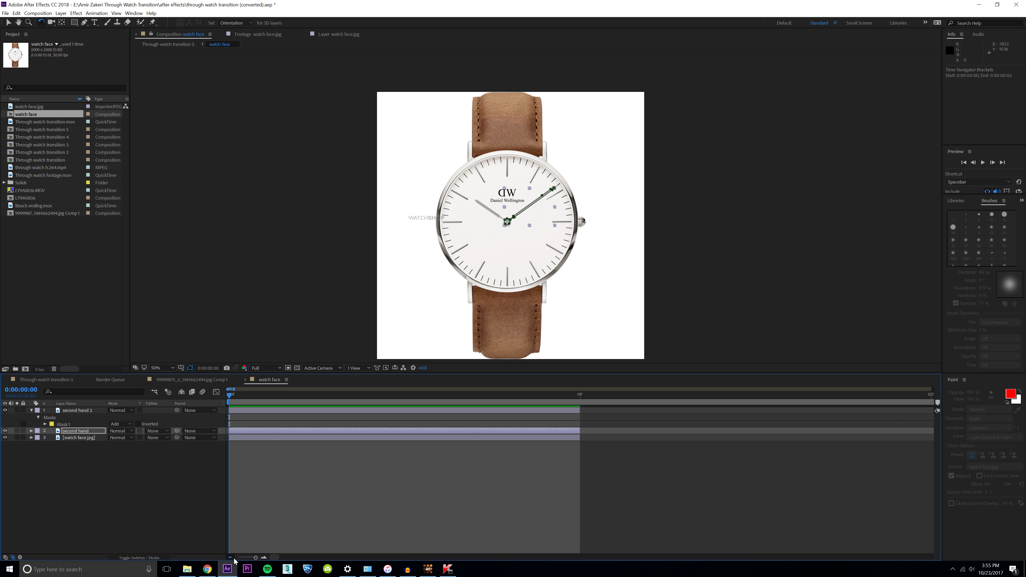
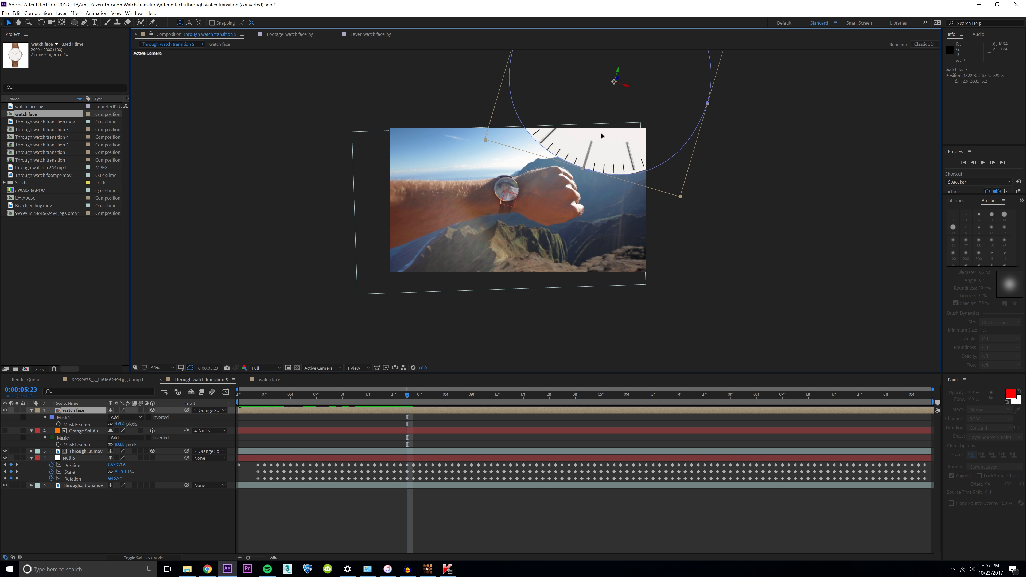
Move the watch face layer onto the wrist's watch and apply the Color Key effect to it
drag(614, 81, 504, 221)
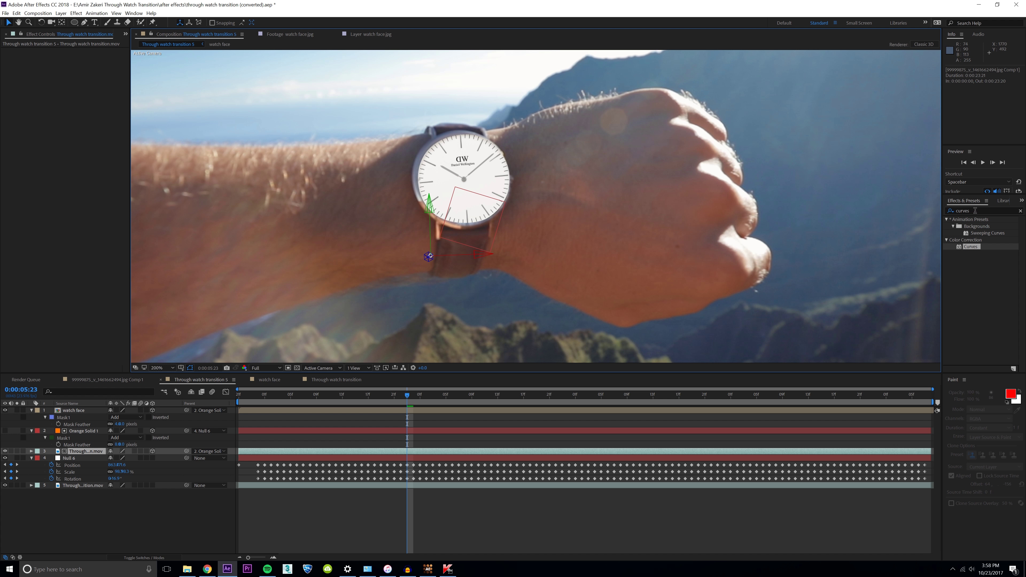
click(975, 211)
text(color ke)
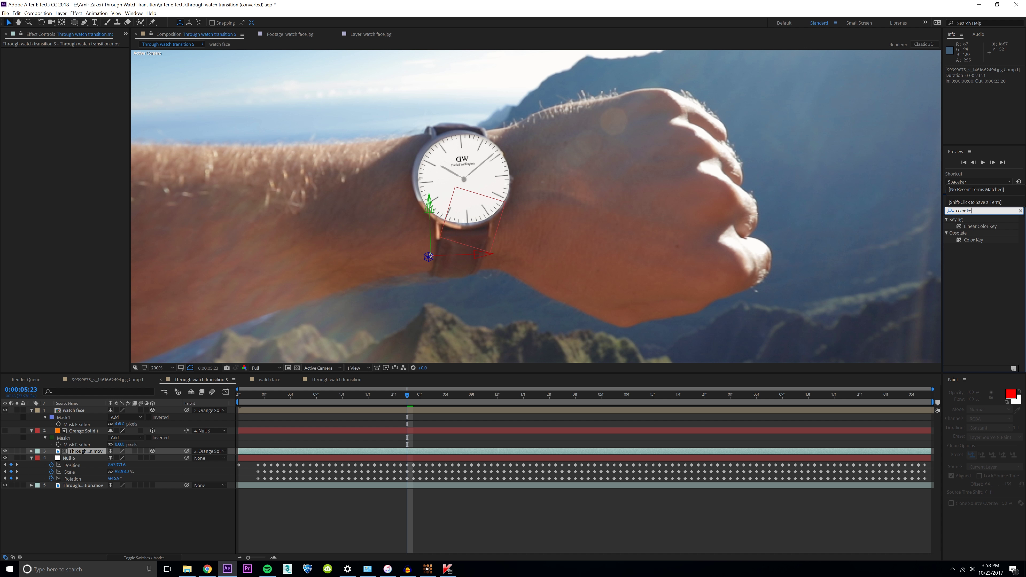
drag(974, 239, 465, 180)
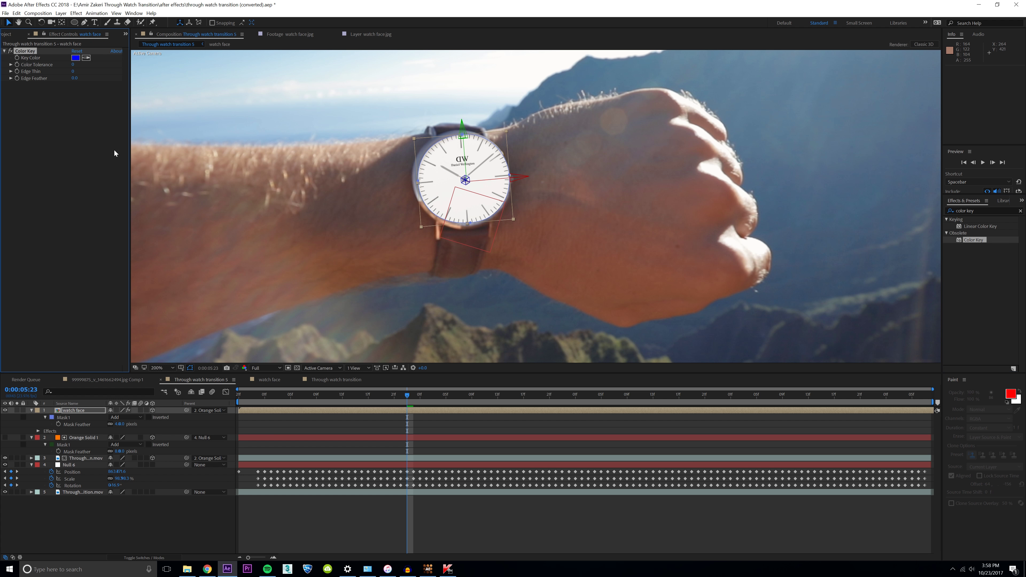
Key out the dial's white with Color Key, raise the color tolerance and set the edge feather to 1
click(439, 160)
drag(75, 63, 105, 67)
click(73, 85)
click(74, 78)
text(1)
key(Return)
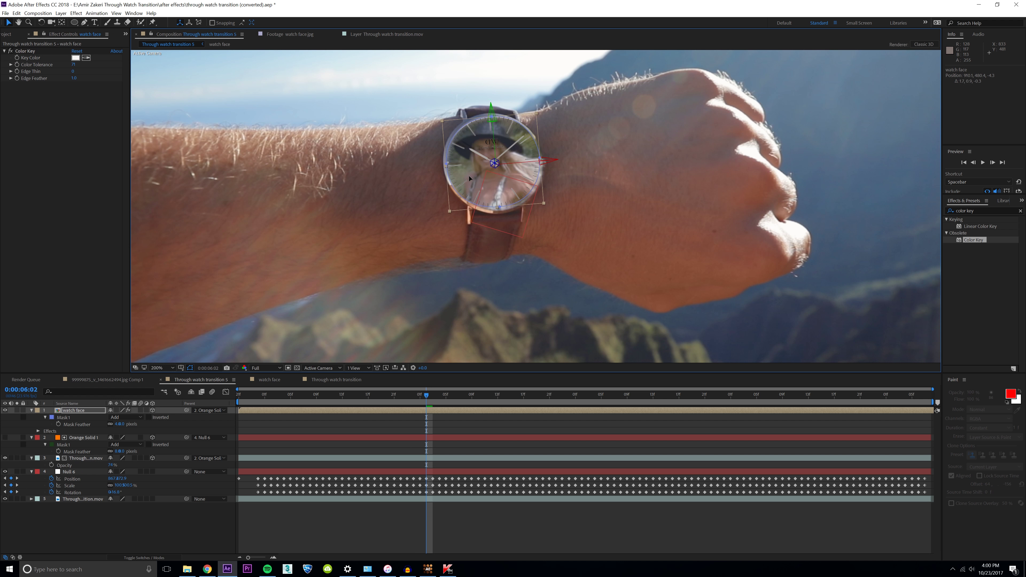
Nudge the watch face onto the watch at 6:02 and keyframe its position, scale, orientation and X, Y and Z rotation
drag(469, 176, 467, 174)
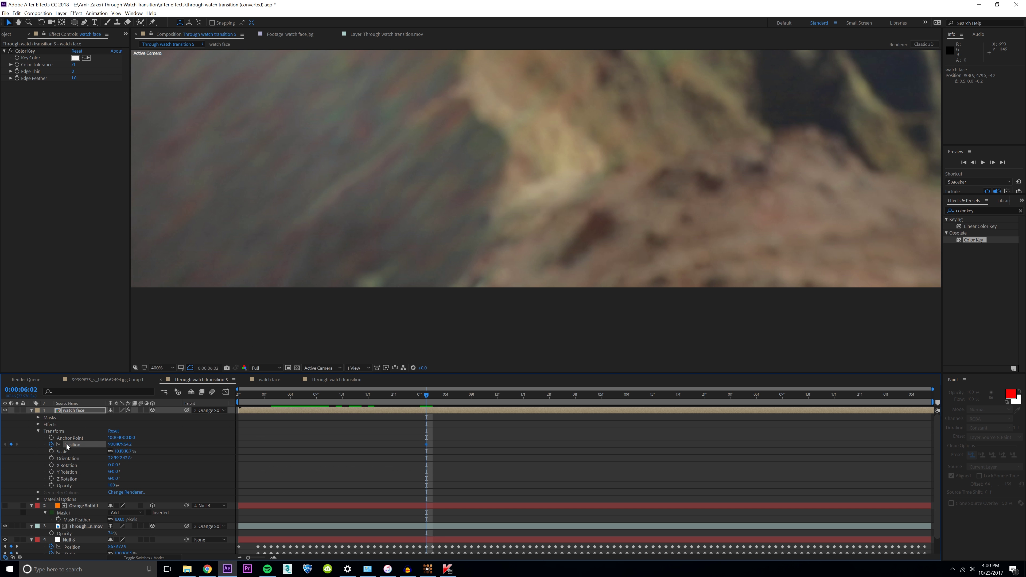
click(52, 444)
click(52, 458)
click(51, 465)
click(52, 471)
click(52, 479)
click(51, 452)
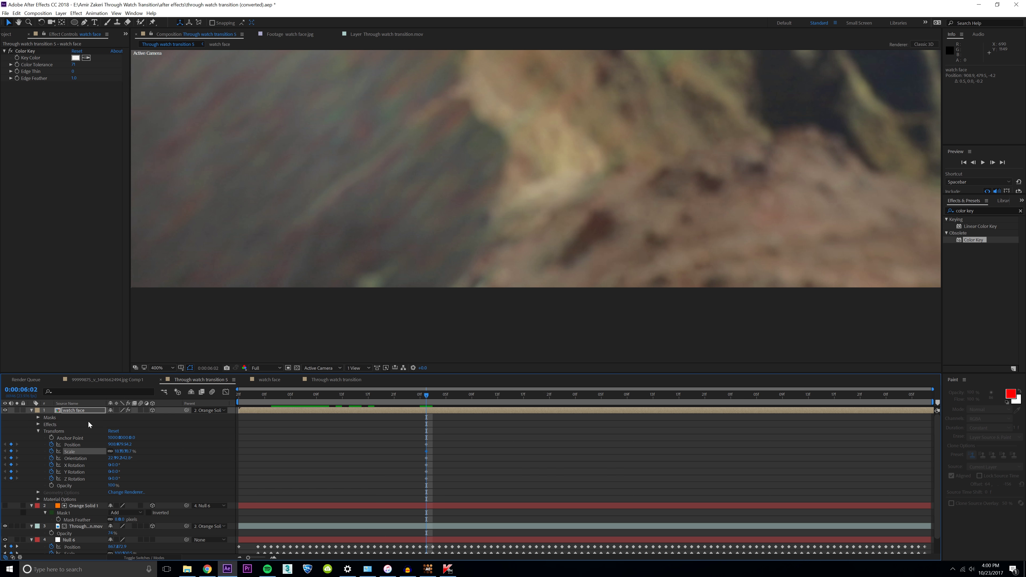
Reposition the matted Through watch transition clip inside the watch at 5:08
scroll(461, 202, down, 2)
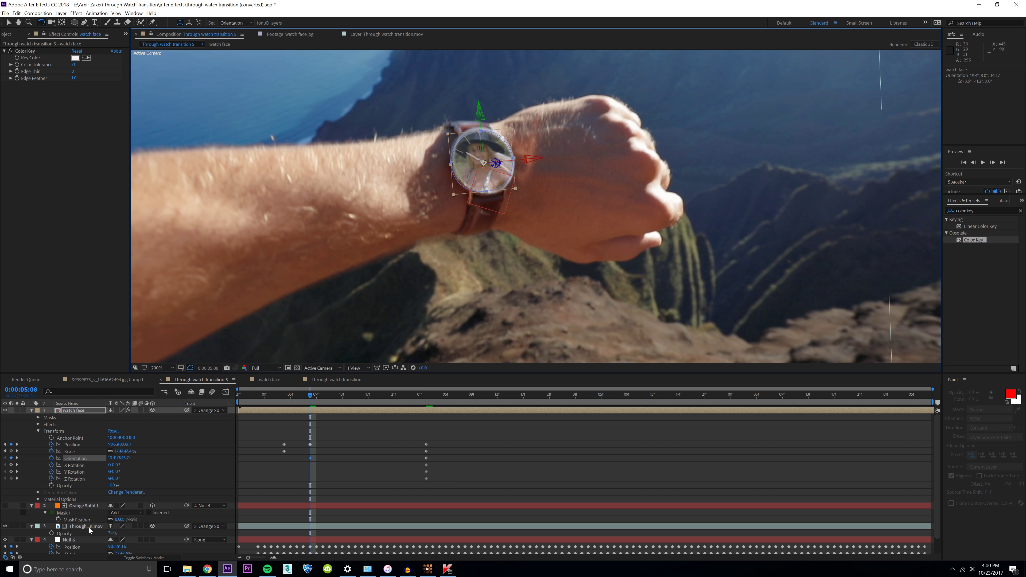
click(88, 527)
key(v)
drag(460, 219, 357, 77)
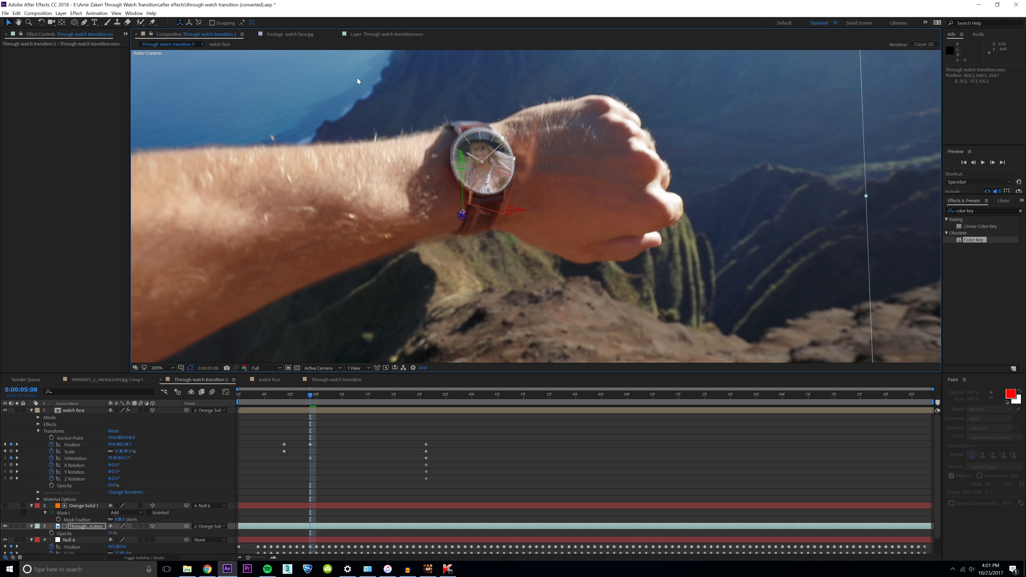
Match the watch face's position and orientation to the wrist's watch at 5:08 and check the alignment at 5:15
click(323, 411)
drag(472, 175, 499, 146)
key(w)
scroll(490, 155, down, 2)
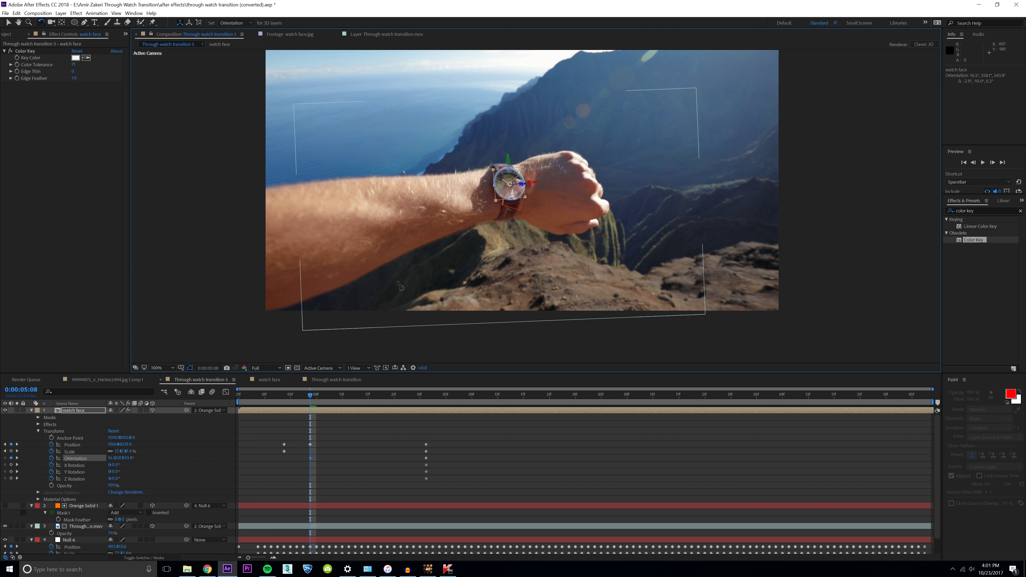
drag(317, 402, 352, 397)
key(v)
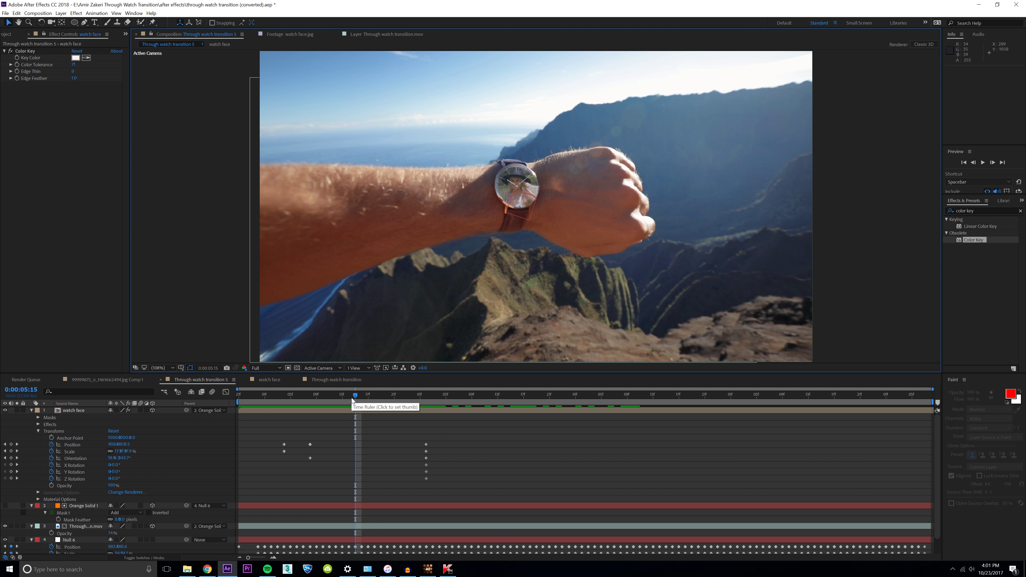
Try shrinking the matted clip around the watch at 6:09, then undo the change
drag(355, 397, 472, 396)
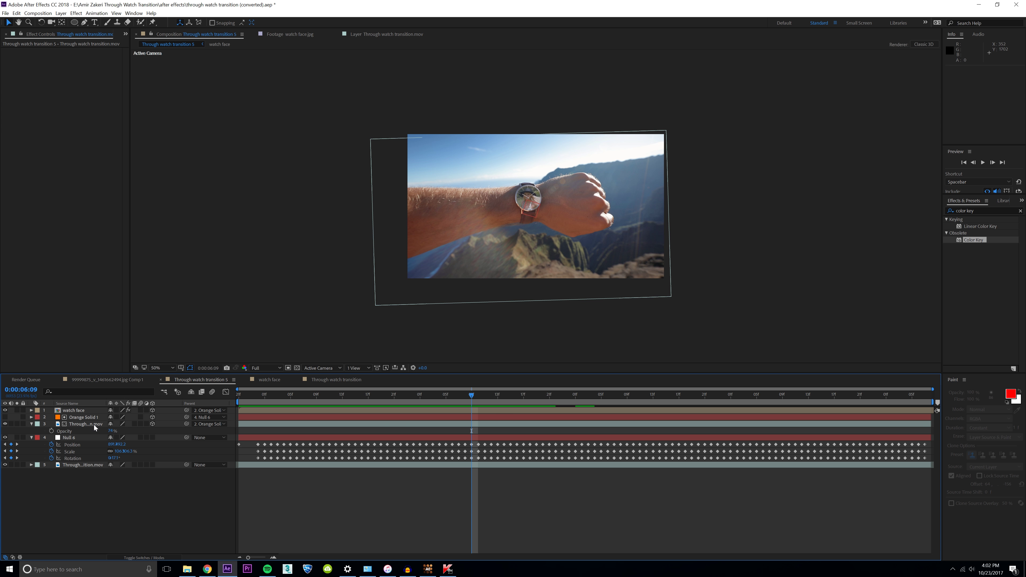
click(93, 425)
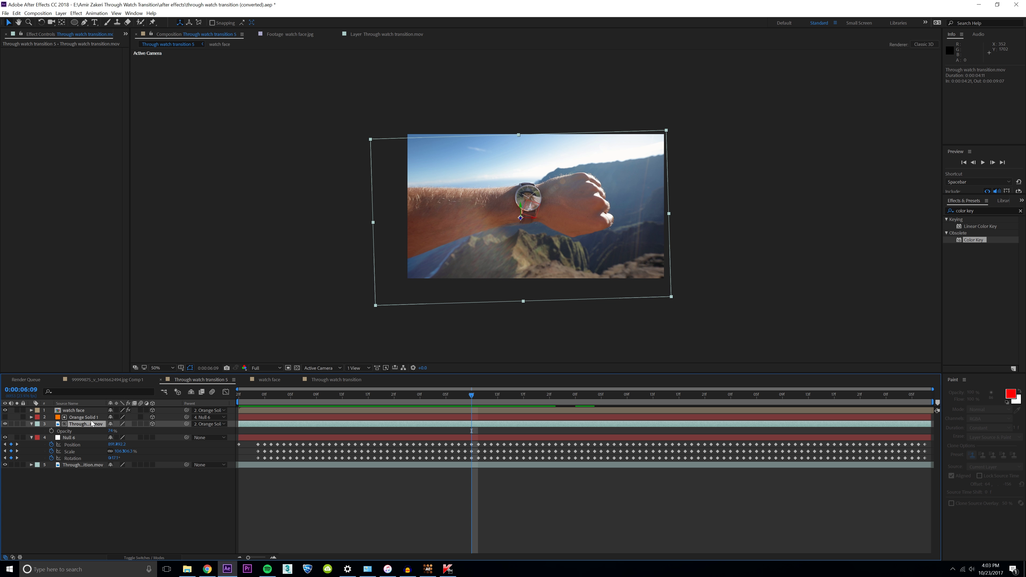
drag(452, 184, 426, 188)
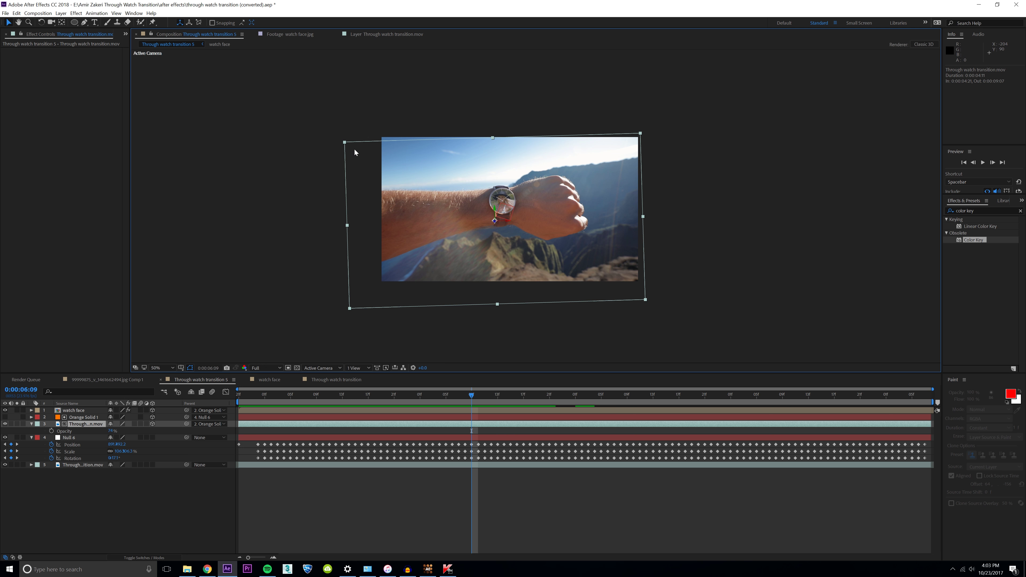
drag(643, 218, 498, 212)
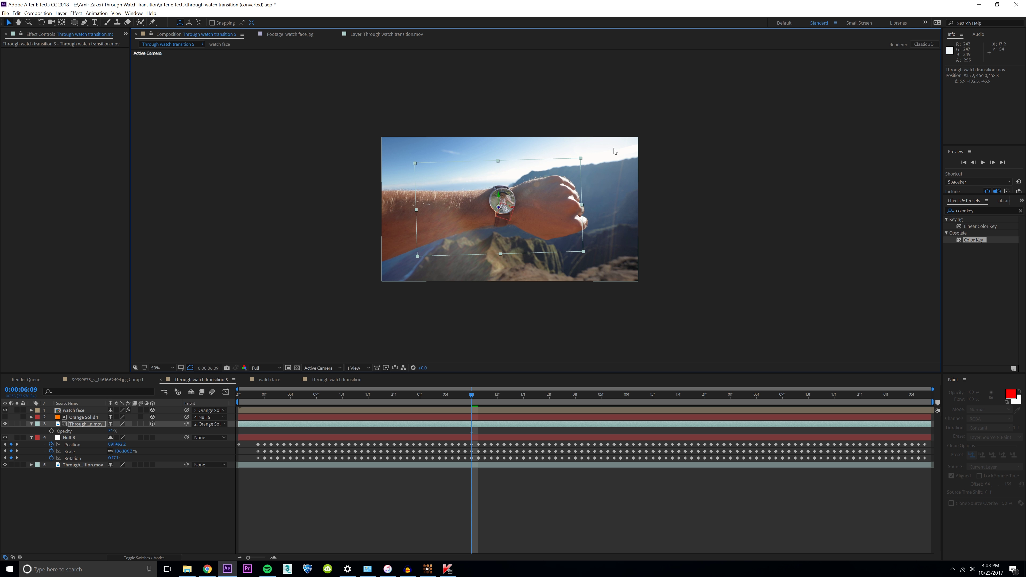
key(ctrl+z)
key(ctrl+z)
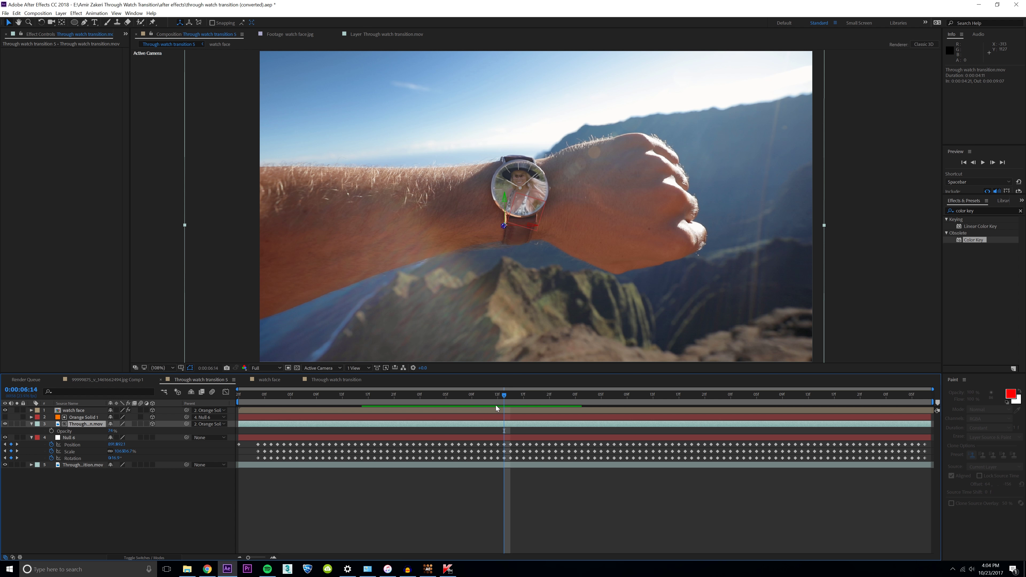
mouse_move(481, 400)
mouse_down()
mouse_move(451, 399)
mouse_move(558, 397)
mouse_move(461, 398)
mouse_up()
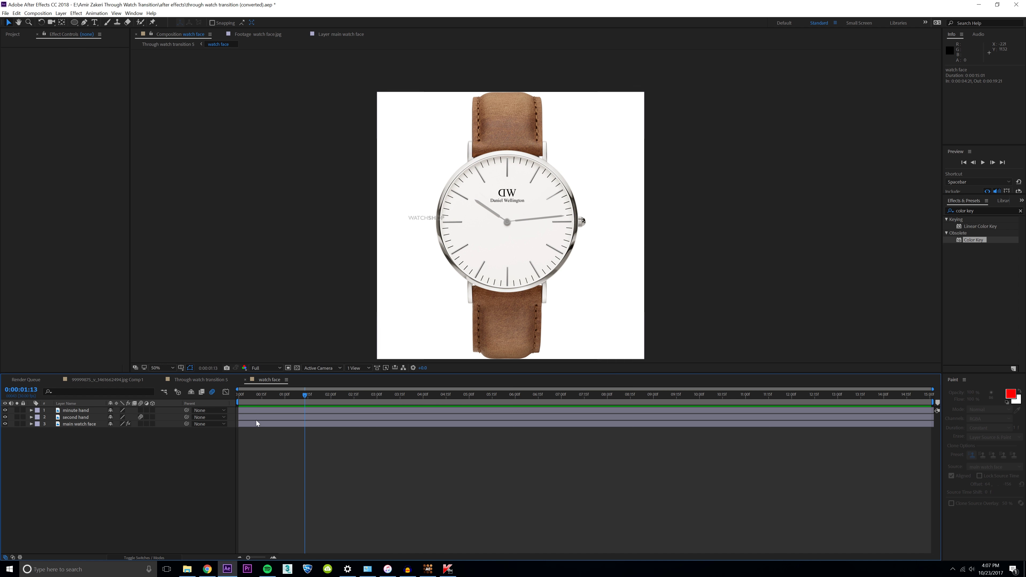
In the watch face composition, keyframe the second hand's rotation at 0:00 and rotate it to about -24.7°
drag(274, 397, 210, 392)
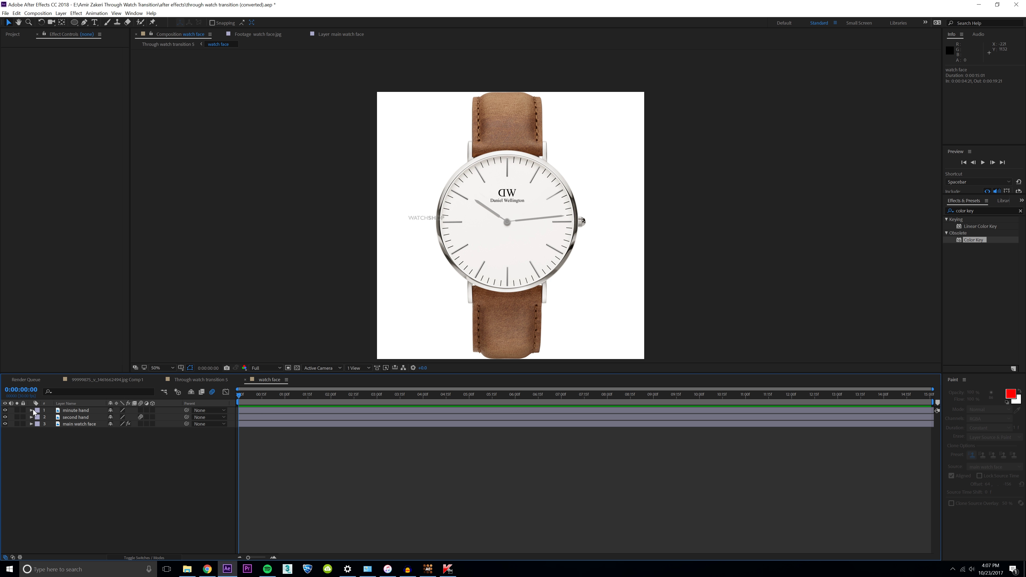
click(75, 417)
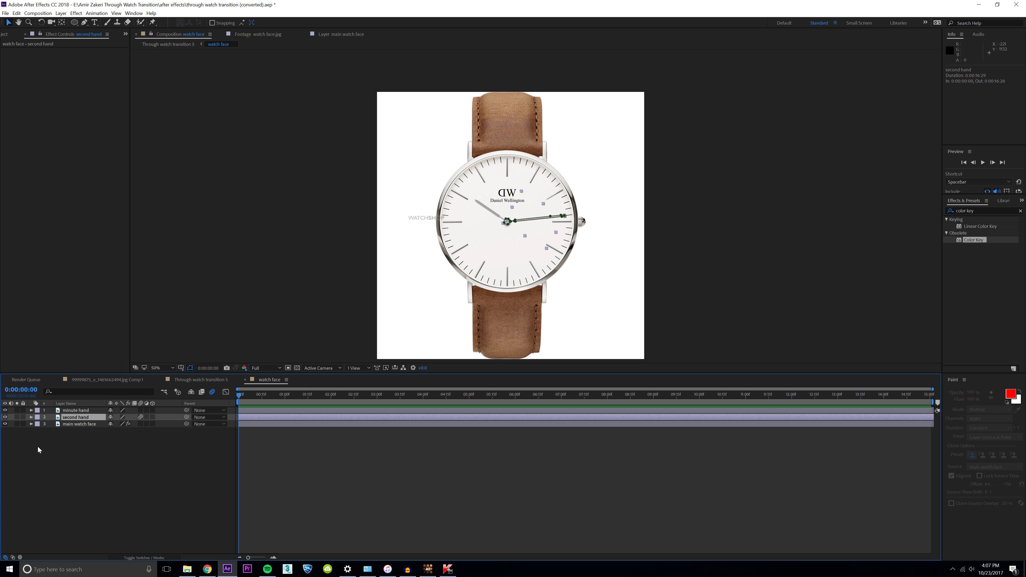
key(alt+shift+r)
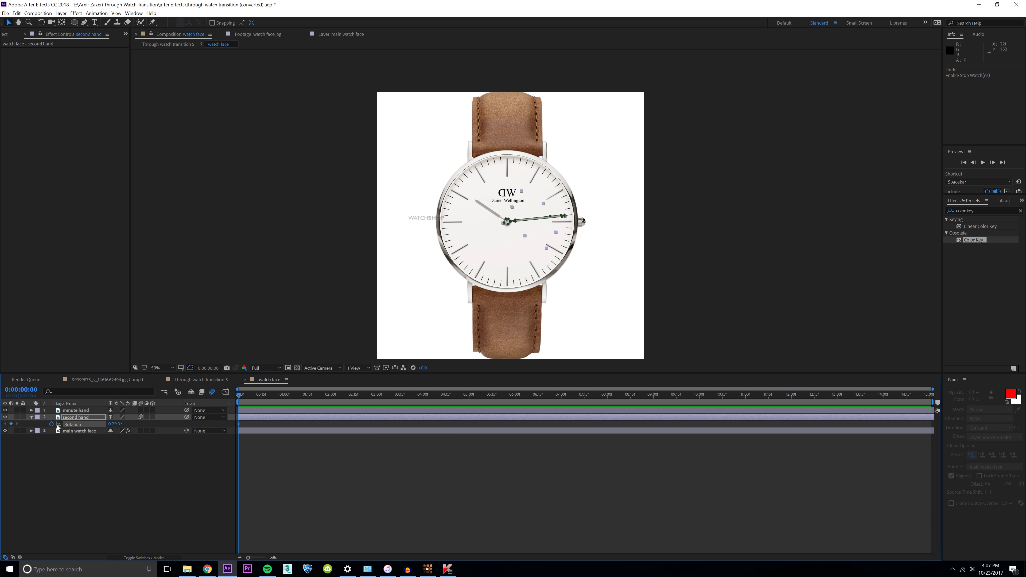
key(w)
drag(543, 238, 539, 198)
key(space)
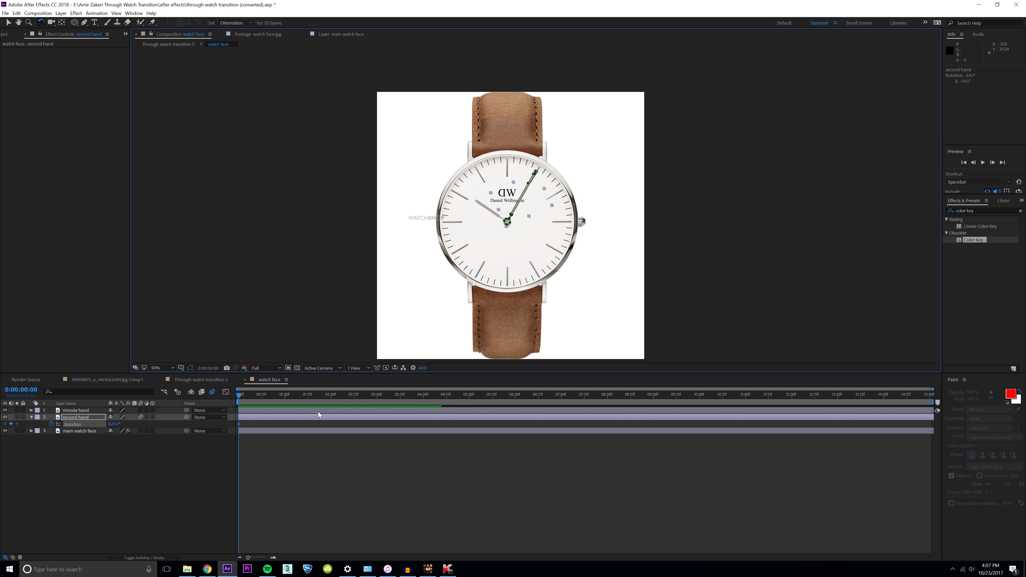
Keyframe the second hand's rotation at about 6° at 5:00 and turn the hand to another angle at 9:00
drag(242, 395, 469, 415)
drag(538, 202, 554, 216)
mouse_move(468, 395)
mouse_down()
mouse_move(242, 406)
mouse_move(440, 415)
mouse_move(468, 395)
mouse_up()
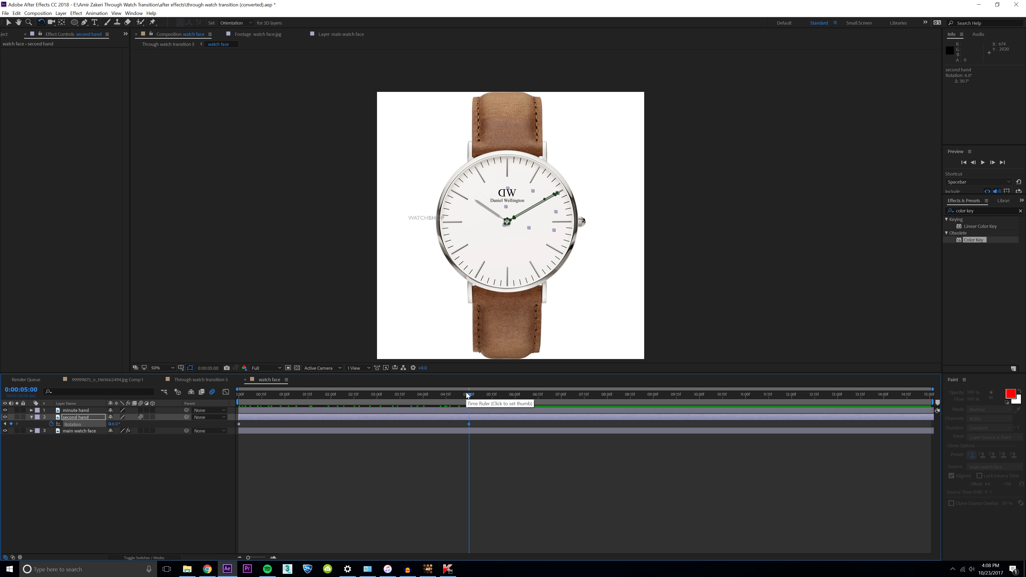
drag(467, 394, 652, 399)
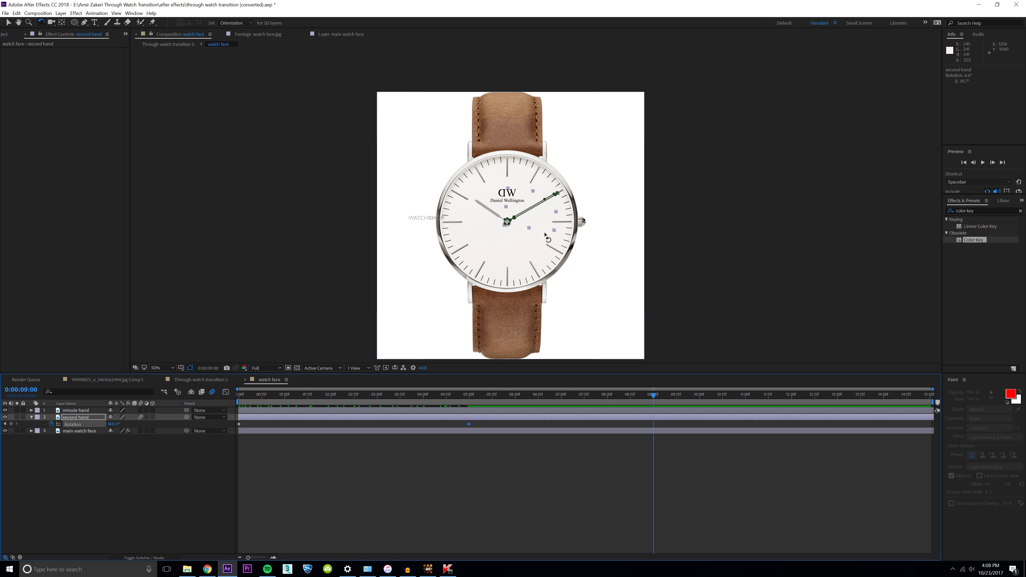
drag(547, 238, 618, 113)
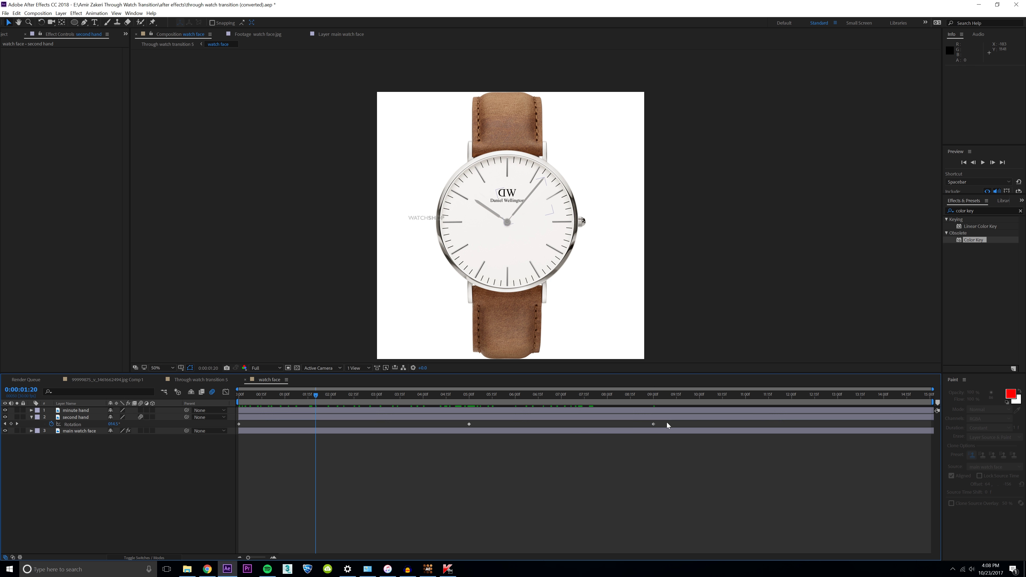
Move the second hand's last two rotation keyframes to 1:20 and about 4:00, and preview the main composition
drag(667, 423, 317, 427)
click(332, 451)
drag(501, 424, 425, 431)
drag(316, 395, 421, 409)
click(215, 380)
key(space)
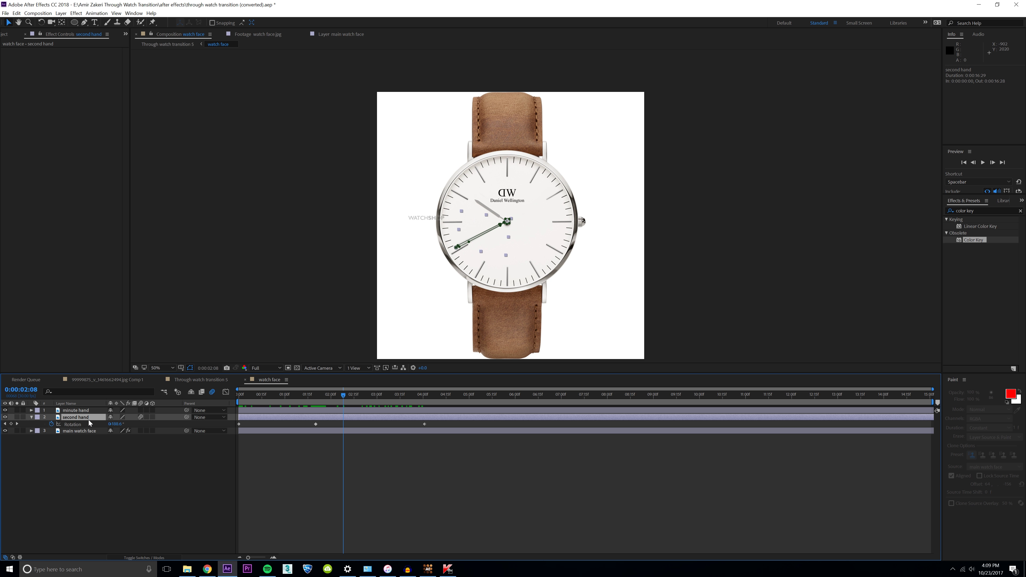
Duplicate the second hand layer, then compare the watch with and without the duplicate in the main composition and preview it
key(ctrl+d)
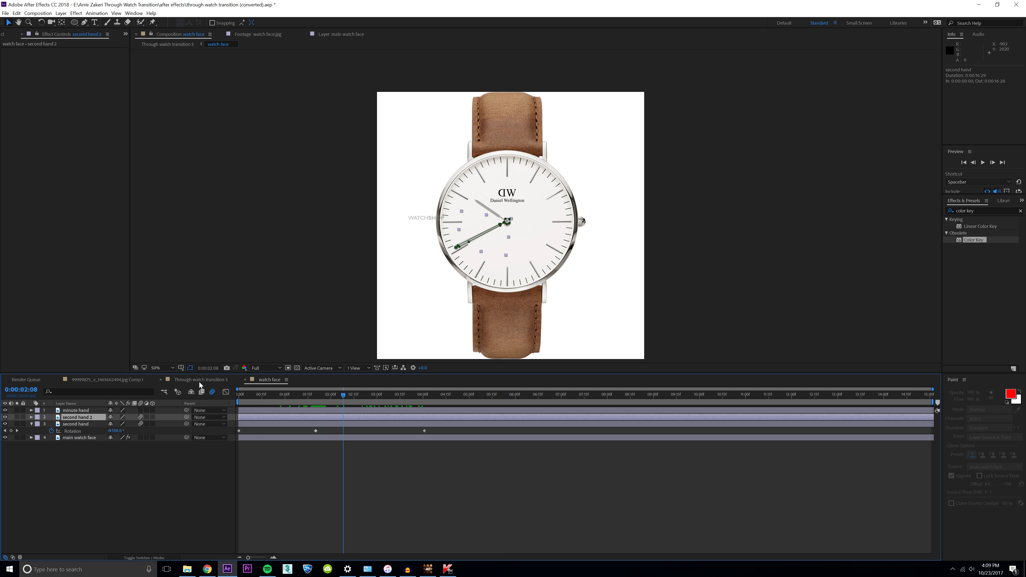
click(199, 381)
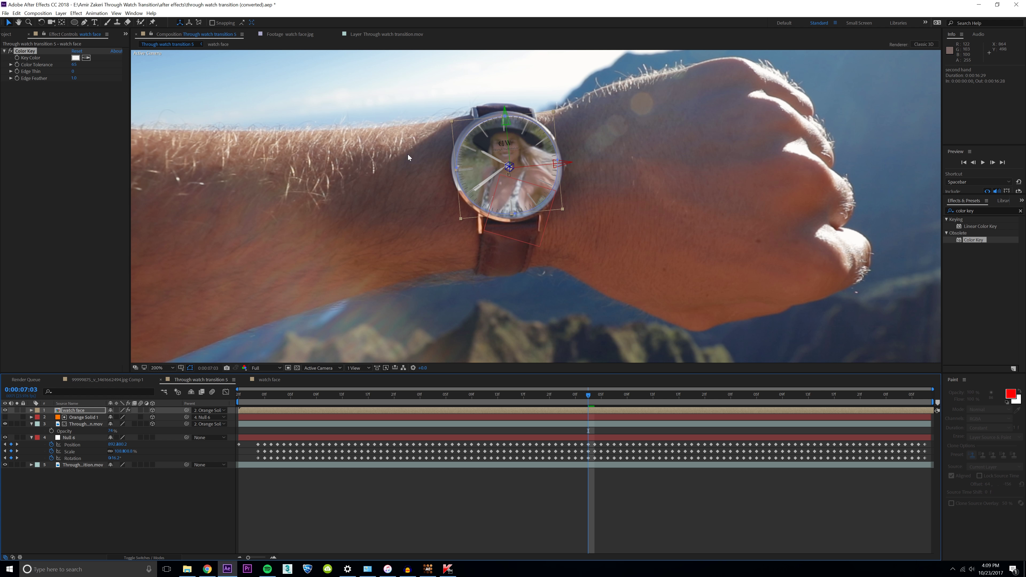
key(ctrl+z)
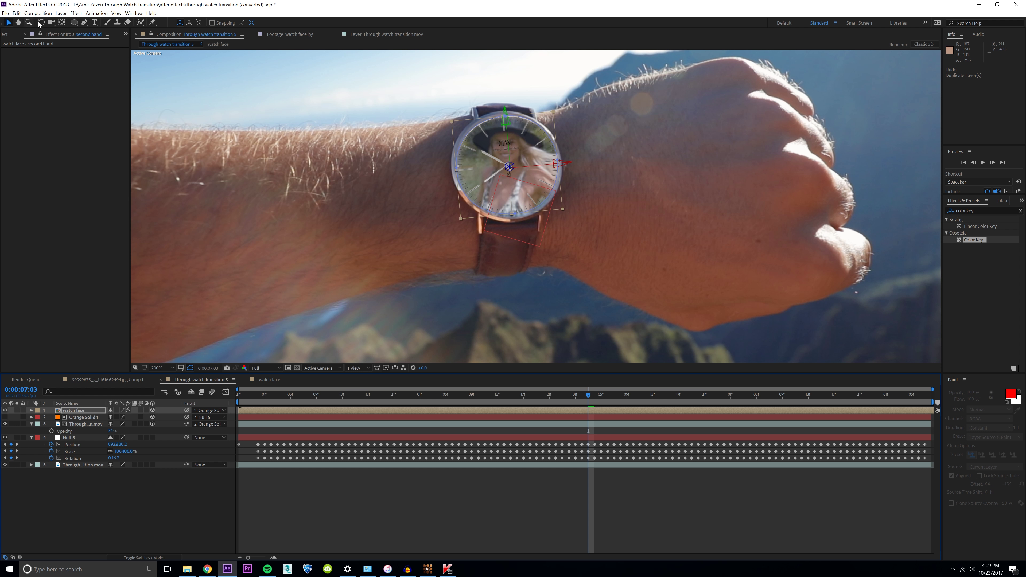
click(17, 13)
click(33, 31)
key(space)
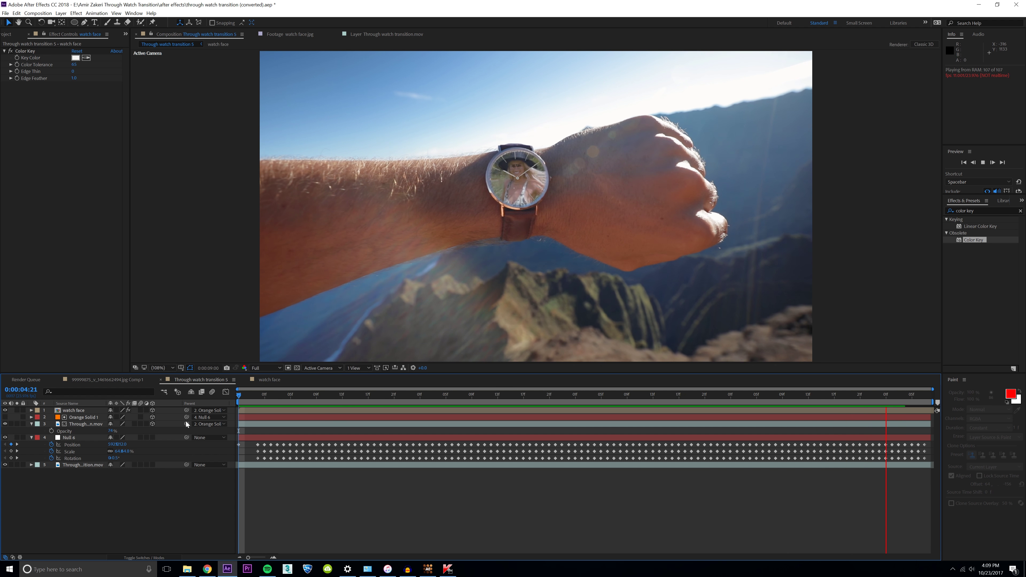
key(space)
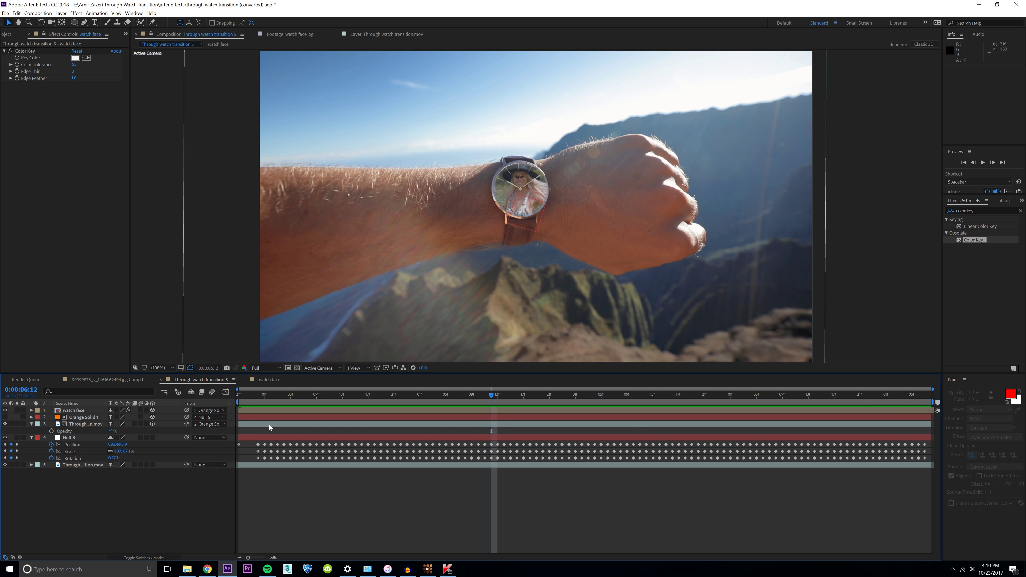
Start a second Pen mask on Orange Solid 1 at the watch's centre, extending beyond the frame's upper-right corner
click(81, 419)
key(g)
scroll(461, 204, up, 3)
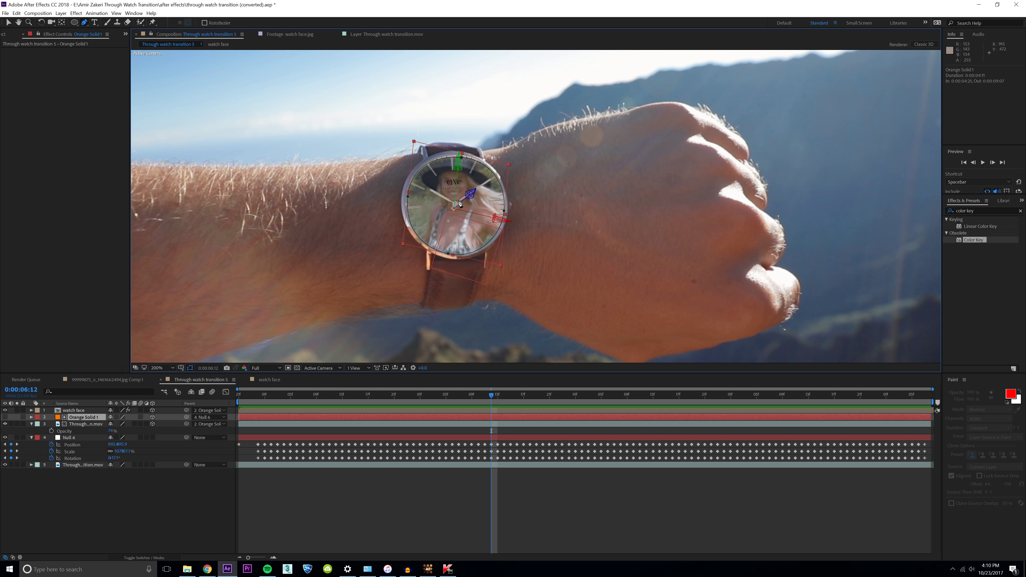
click(458, 205)
key(comma)
key(comma)
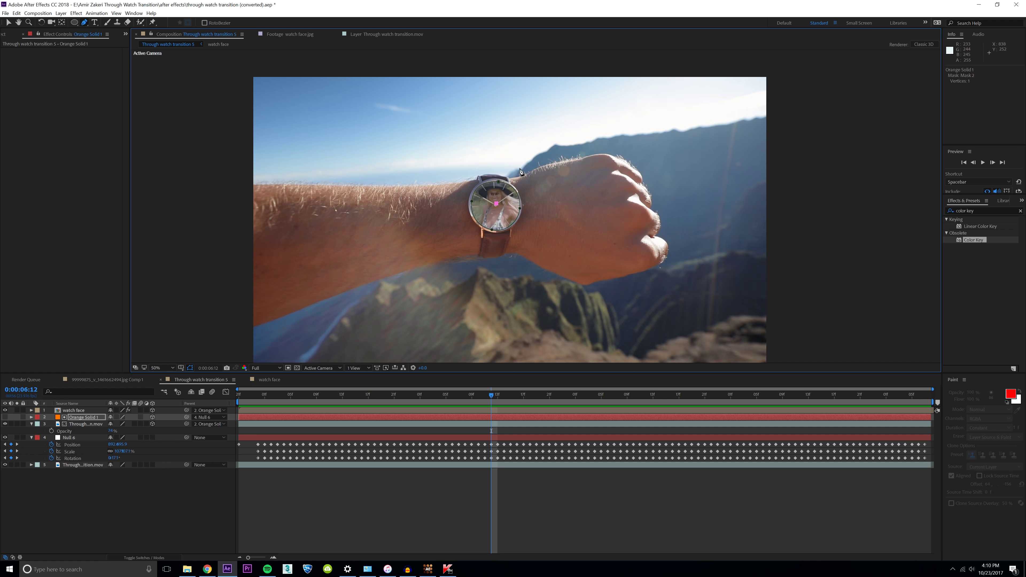
click(670, 125)
key(v)
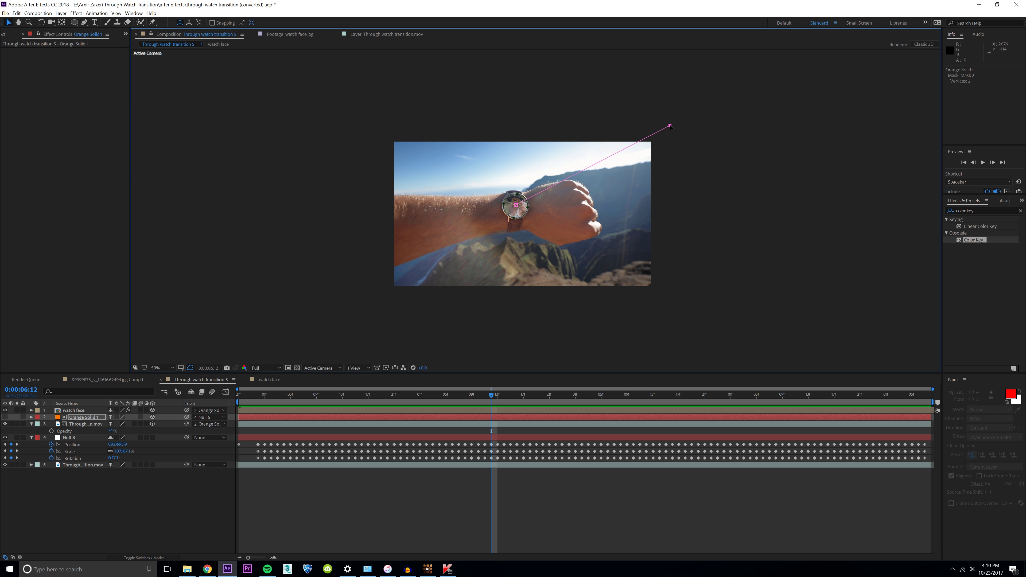
Add a third vertex beside the mask's outer point and close the path at the watch's centre as a thin sliver
scroll(531, 200, up, 2)
scroll(529, 200, up, 1)
drag(520, 246, 546, 227)
drag(838, 60, 566, 152)
scroll(566, 152, down, 1)
key(g)
click(673, 91)
click(384, 263)
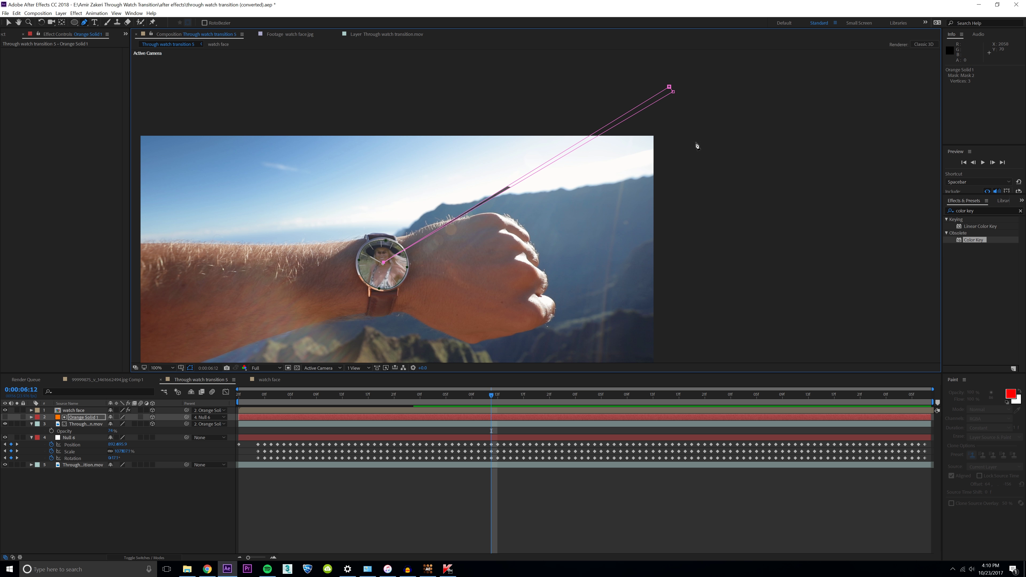
Narrow the thin mask on Orange Solid 1 by moving its outer vertices closer together
key(v)
mouse_move(672, 90)
mouse_down()
mouse_move(697, 110)
mouse_move(668, 86)
mouse_up()
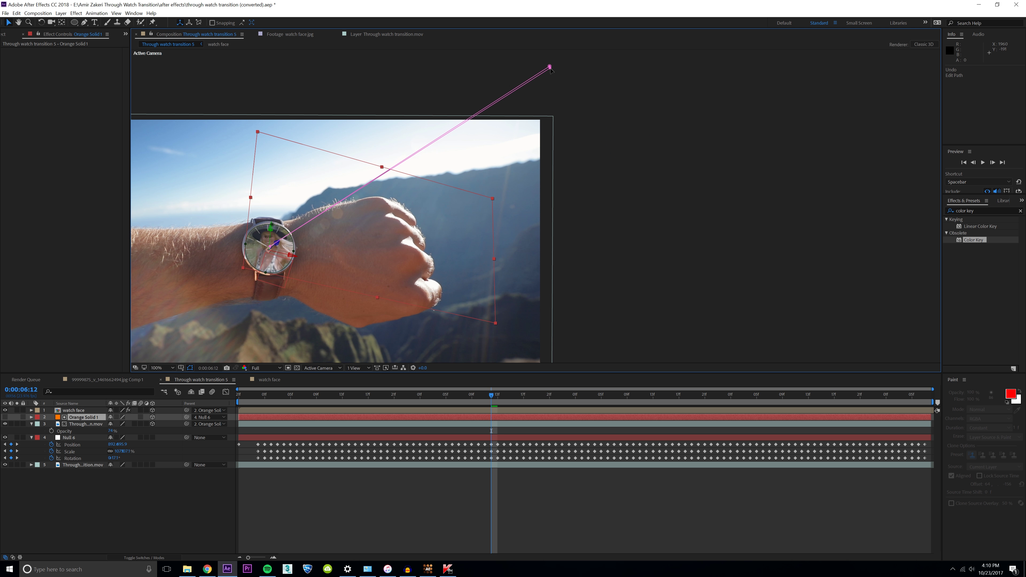
drag(551, 69, 614, 408)
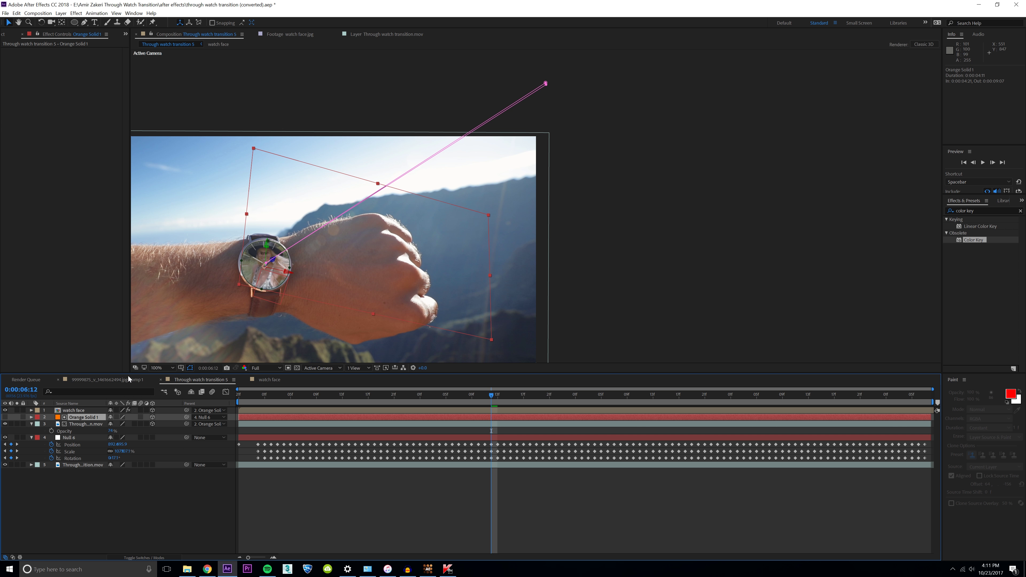
Start keyframing Mask 2's path on Orange Solid 1, with keyframes at 0:00:06:12 and 0:00:06:13
key(m)
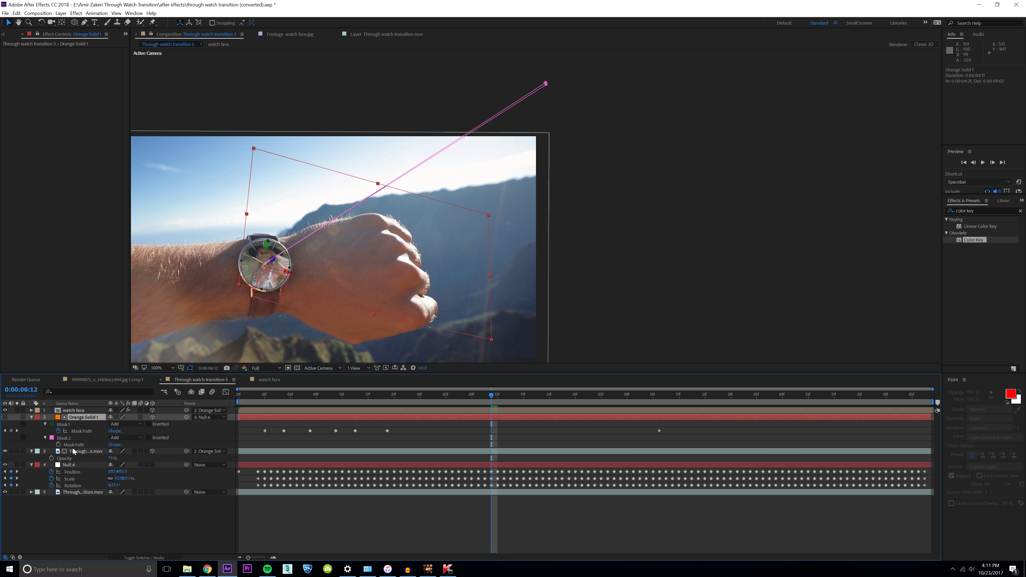
click(82, 437)
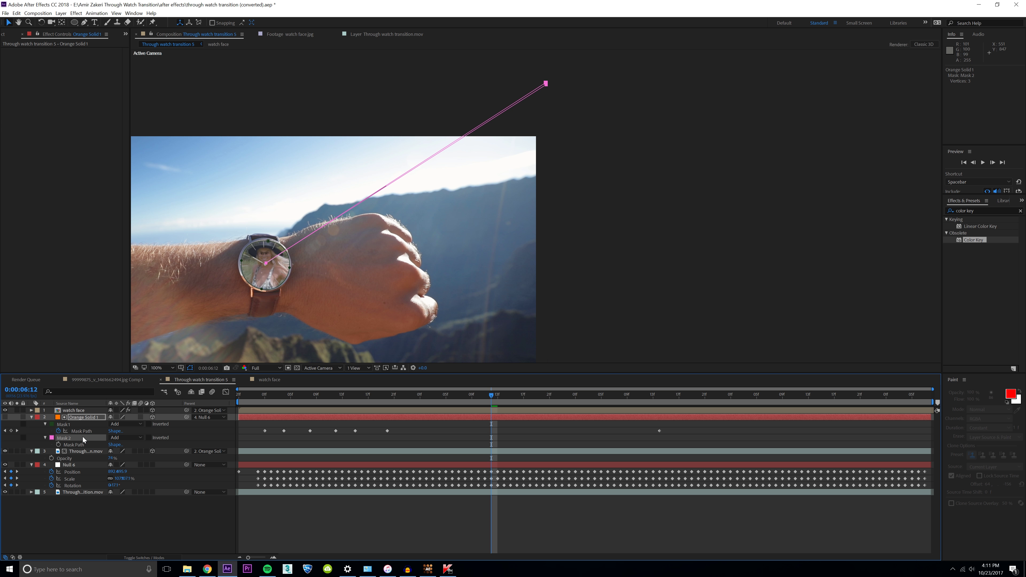
key(Page_Down)
click(58, 444)
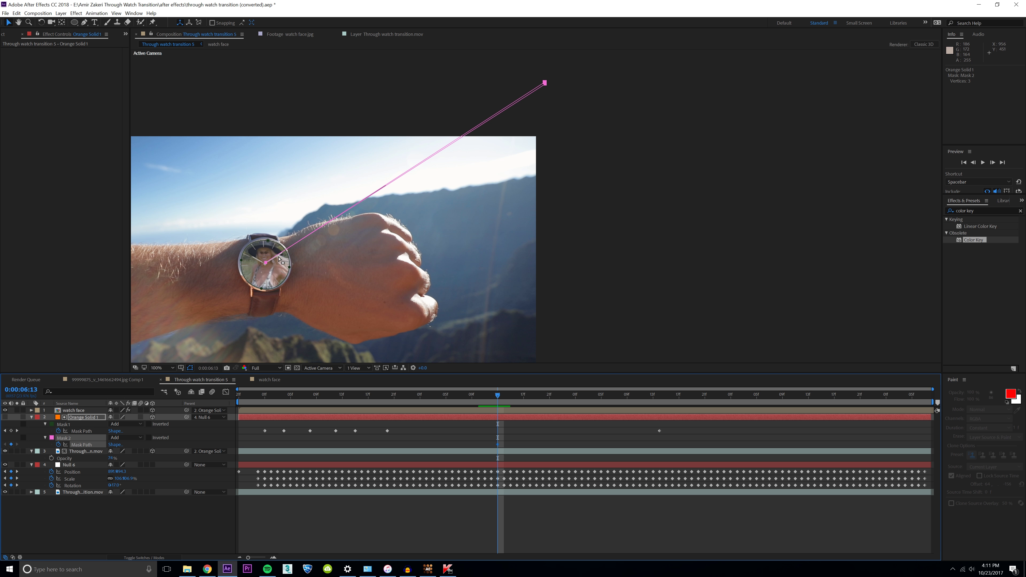
click(487, 395)
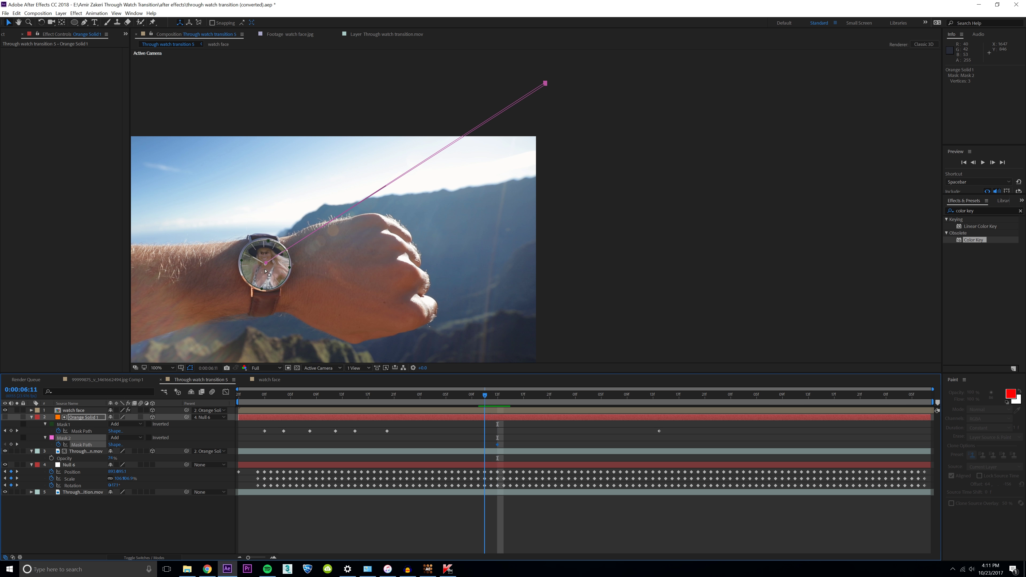
drag(265, 263, 442, 113)
click(497, 395)
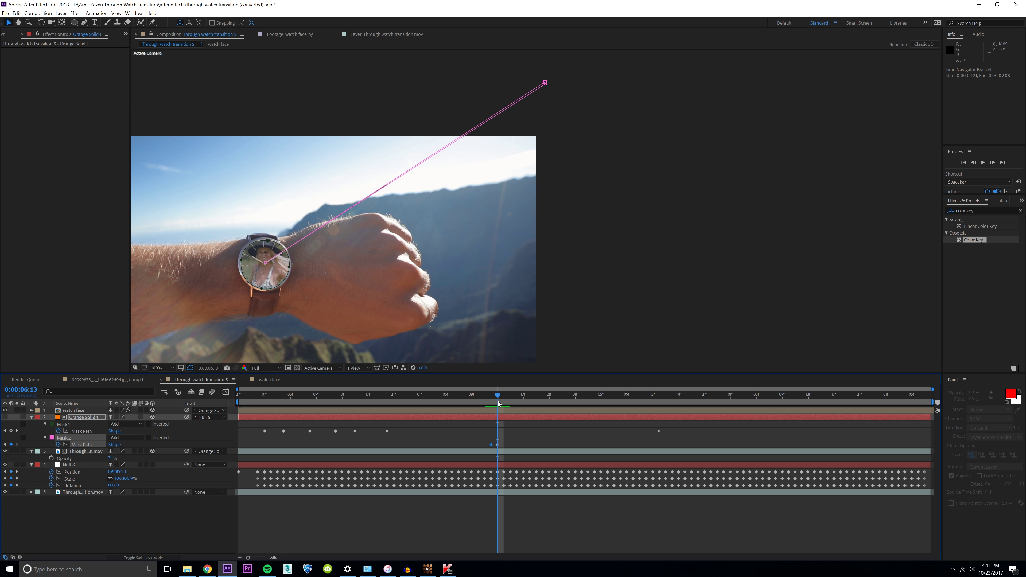
At 0:00:06:14, open Mask 2 into a wedge by lowering one outer vertex beyond the frame's right edge
click(503, 401)
click(563, 107)
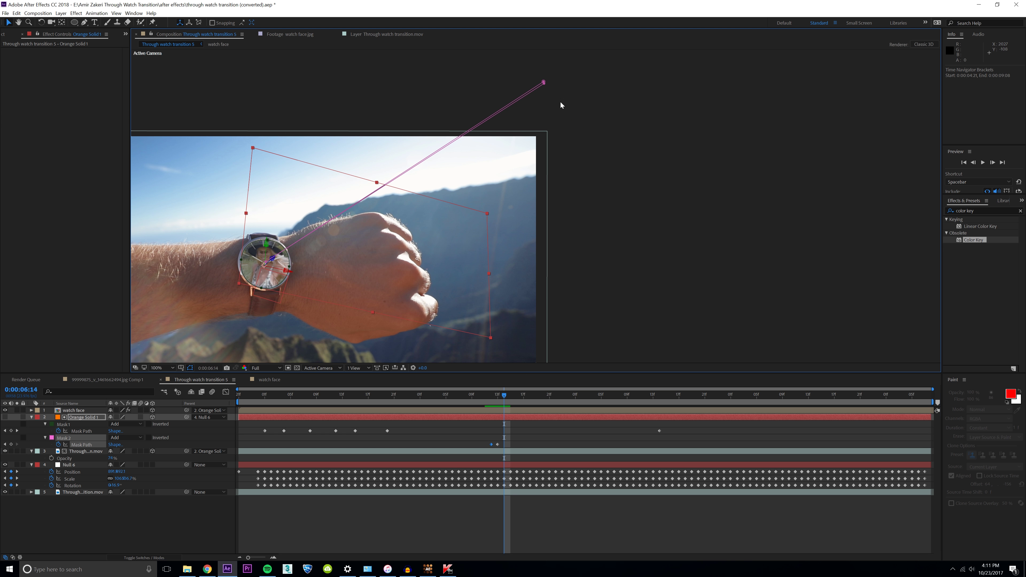
drag(544, 82, 591, 157)
key(f)
drag(122, 446, 125, 445)
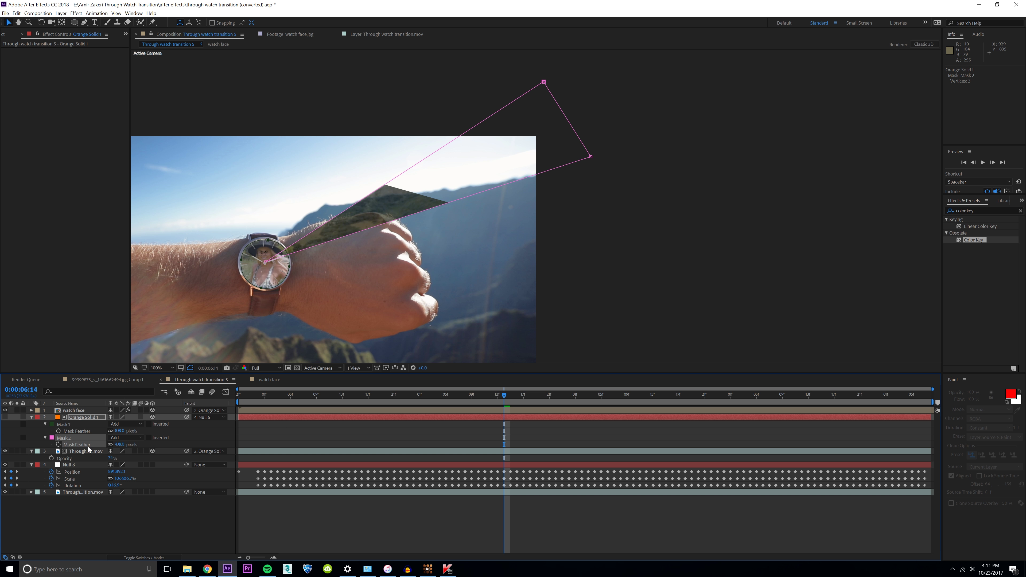
key(m)
Keyframe Mask 2's outer vertex farther clockwise at 0:00:06:15, 0:00:06:16 and 0:00:06:17, widening the revealed wedge on each frame
key(Page_Down)
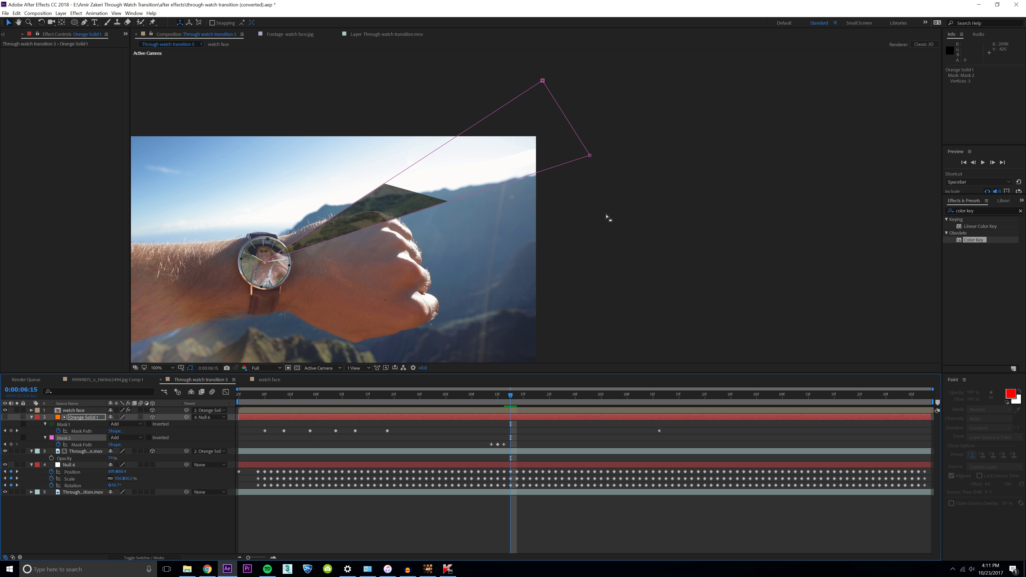
drag(593, 159, 626, 231)
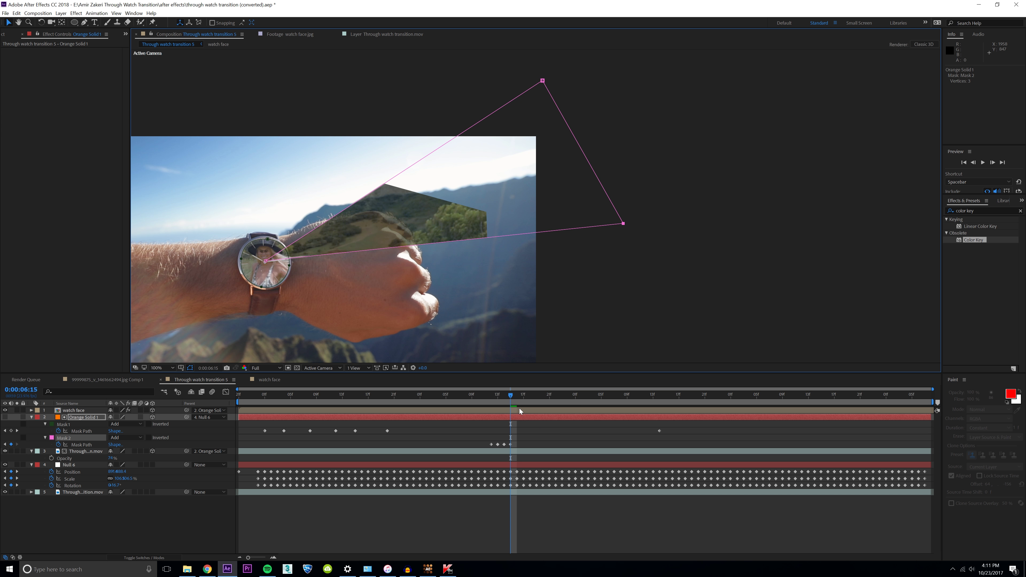
drag(512, 395, 518, 401)
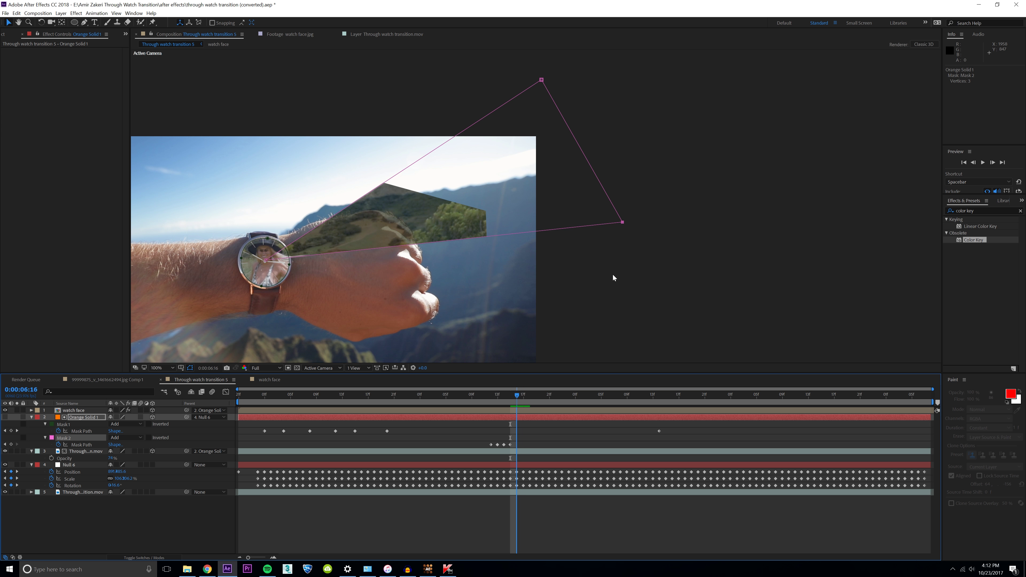
drag(626, 226, 646, 301)
key(Page_Down)
drag(720, 295, 705, 350)
At 0:00:07:00, add a vertex to Mask 2 and extend the shape below the frame to uncover the right half
drag(538, 399, 567, 409)
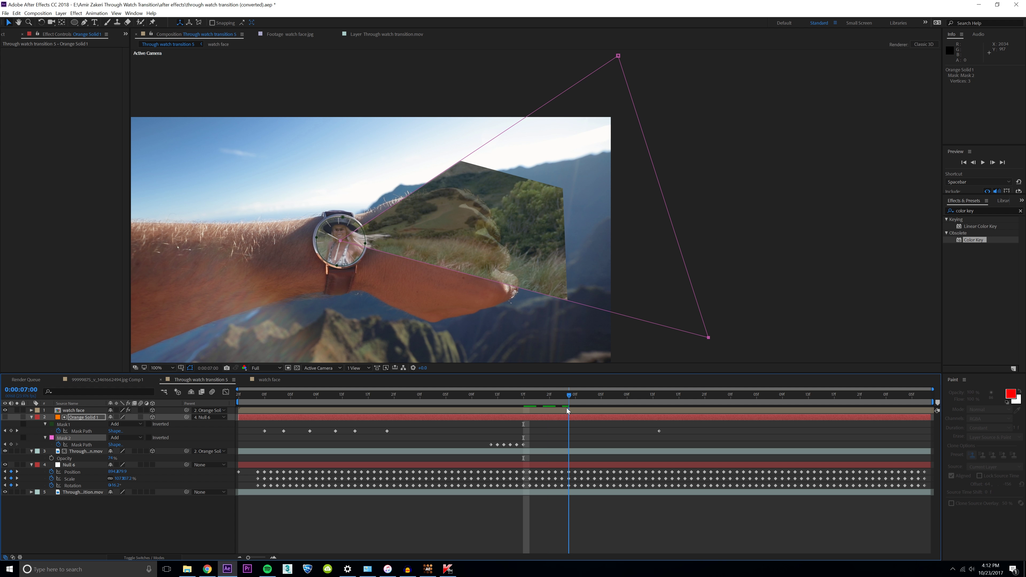
drag(713, 296, 275, 457)
key(g)
mouse_move(445, 233)
mouse_down()
mouse_move(434, 231)
mouse_move(442, 243)
mouse_up()
key(v)
drag(696, 346, 756, 376)
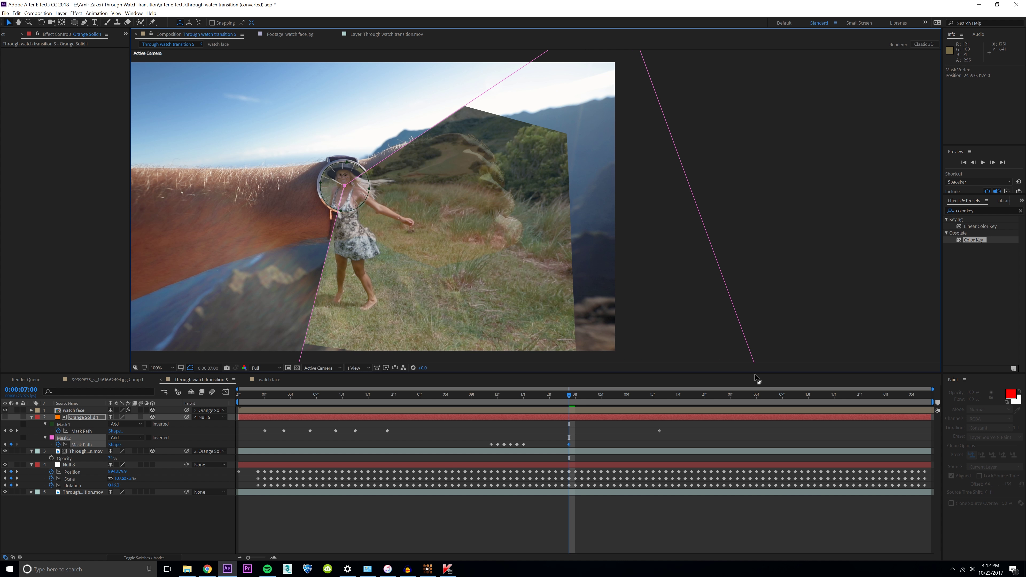
Correct Mask 2's leading edge at 0:00:06:19 and 0:00:06:21 so it keeps sweeping clockwise around the watch
drag(563, 400, 535, 406)
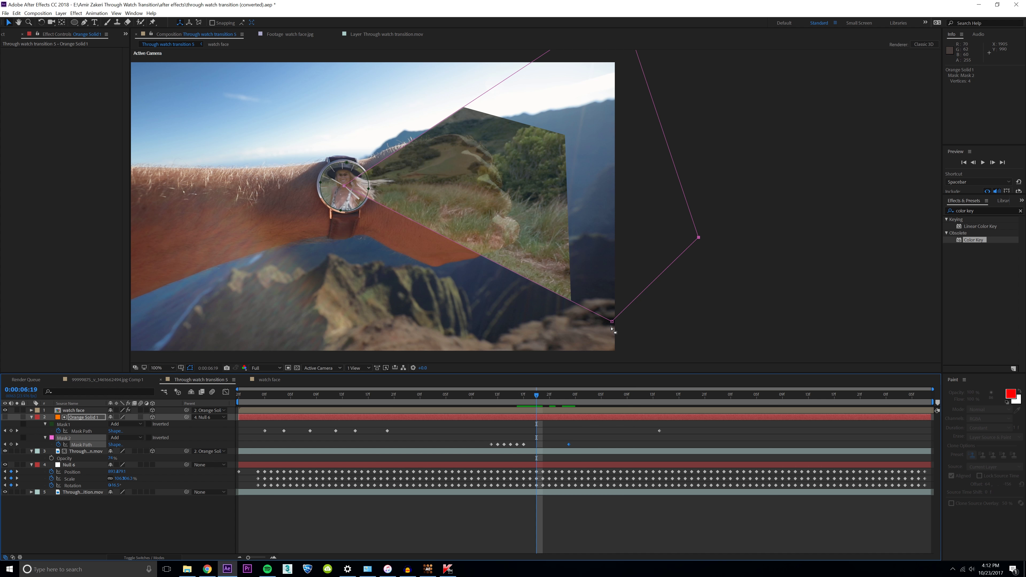
drag(612, 322, 578, 371)
click(550, 394)
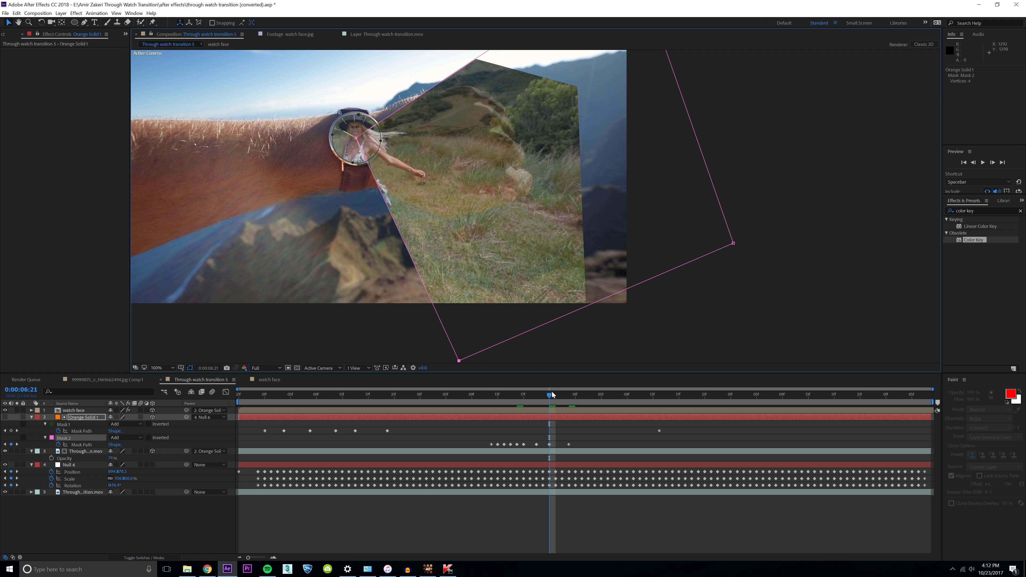
At 0:00:07:04, add another vertex to Mask 2 and extend the leading edge beyond the frame's lower-left corner
click(555, 394)
drag(556, 394, 595, 404)
drag(408, 314, 297, 247)
key(g)
click(319, 274)
key(v)
click(164, 368)
click(164, 377)
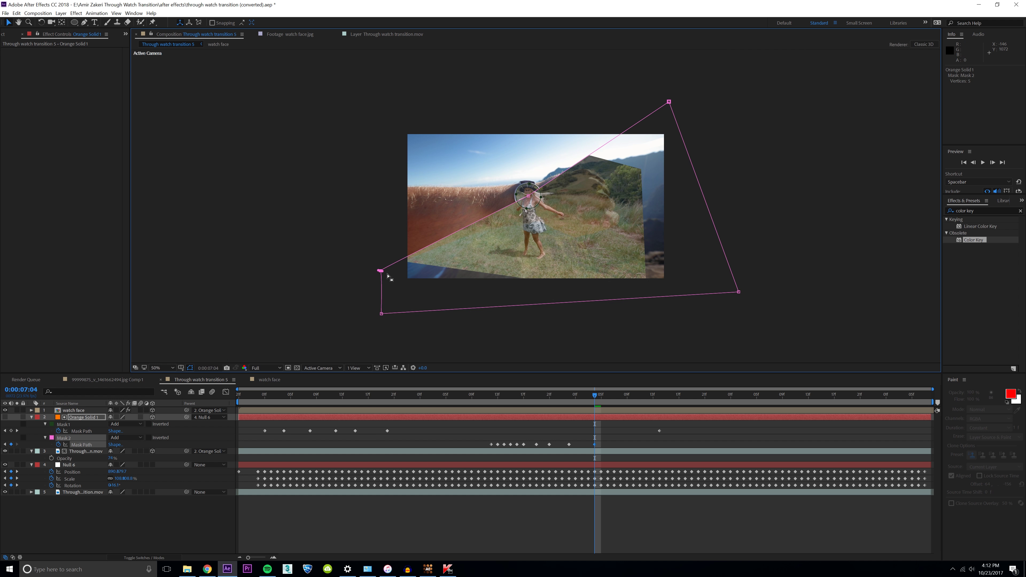
key(.)
Raise Mask 2's leading vertex along the frame's left side at 0:00:07:08, and add a vertex extending across the top at 0:00:07:13
drag(588, 397, 620, 400)
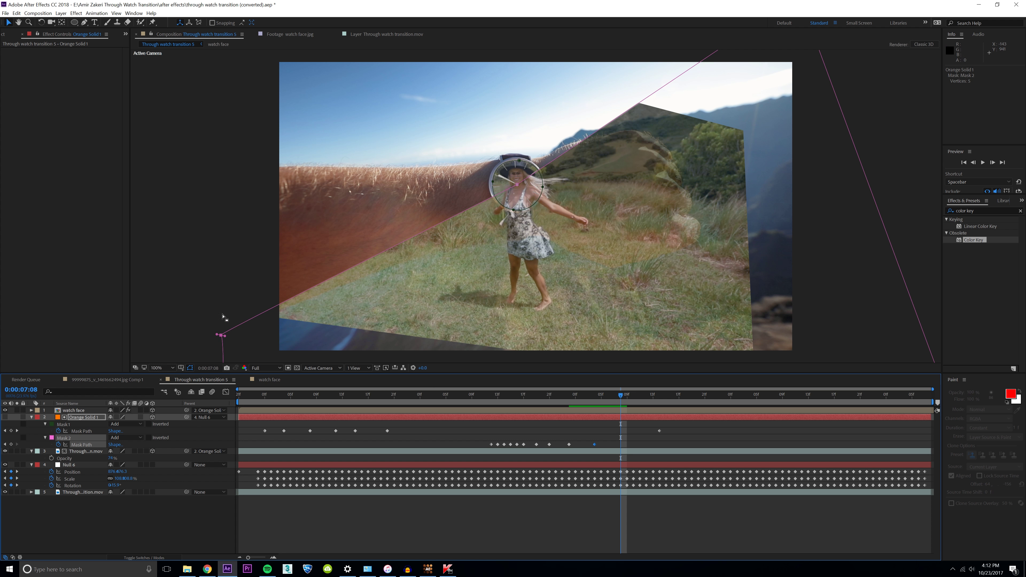
drag(221, 336, 203, 48)
key(Page_Down)
key(Page_Down)
key(Page_Down)
key(Page_Down)
key(Page_Down)
key(g)
click(270, 132)
key(v)
drag(270, 132, 518, 95)
Move Mask 2's leading vertex toward the upper-right corner at 0:00:07:18 and its centre vertex above the frame at 0:00:07:19
drag(653, 395, 682, 405)
drag(519, 98, 720, 117)
key(Page_Down)
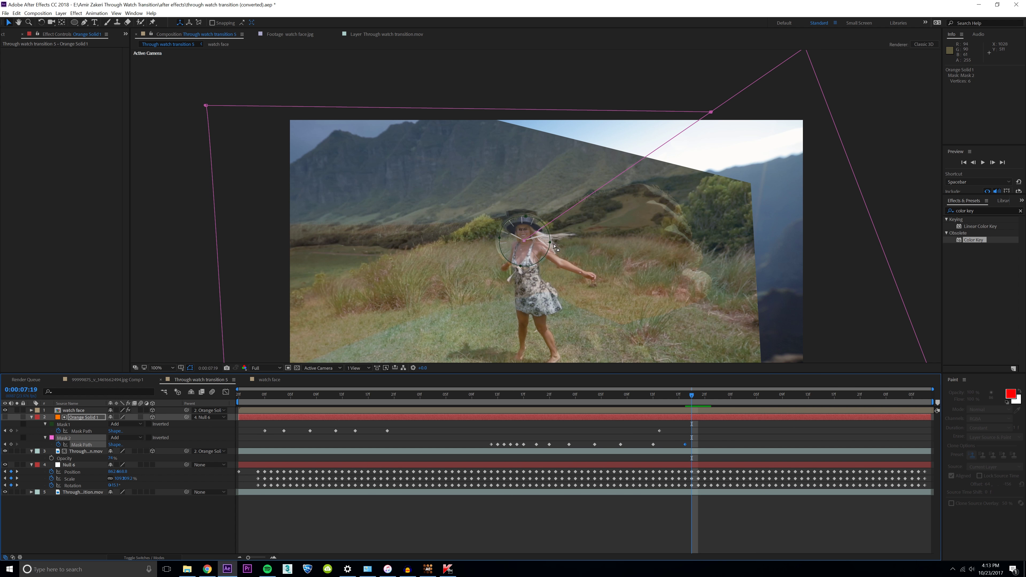
drag(524, 242, 708, 82)
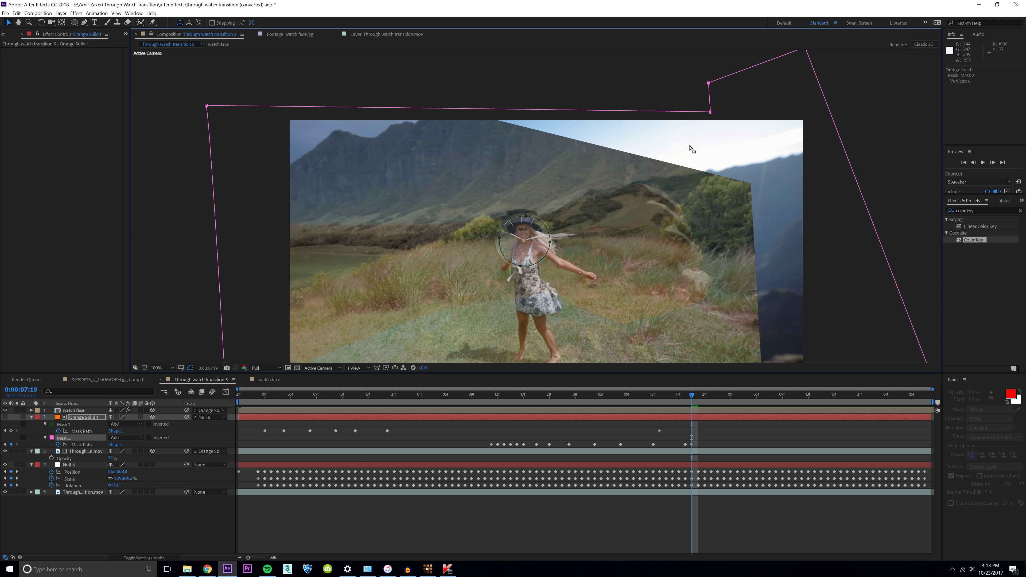
key(comma)
key(comma)
key(shift+slash)
drag(690, 403, 685, 430)
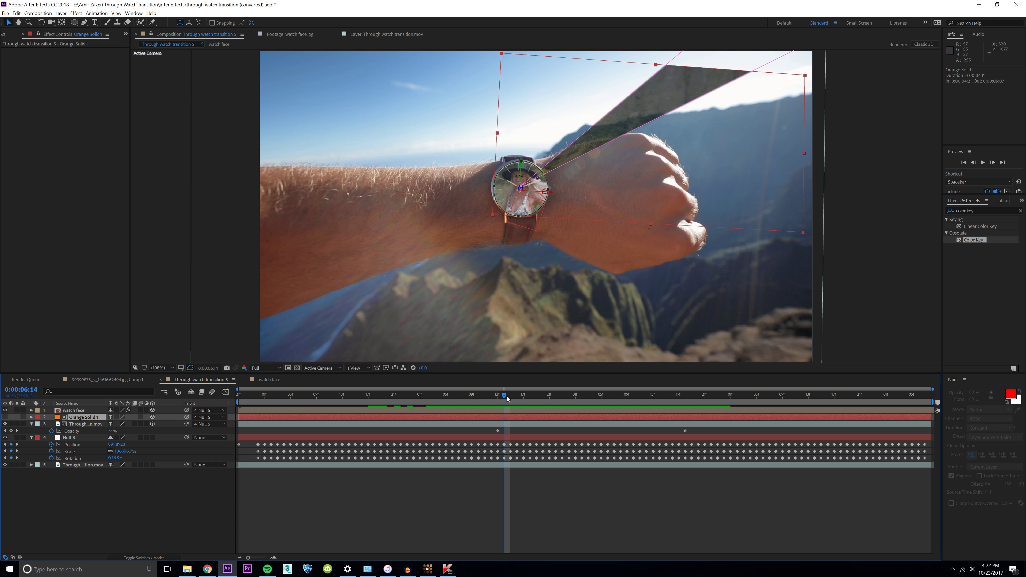
Scrub through the transition to check how the mask sweeps around the watch
drag(508, 399, 659, 409)
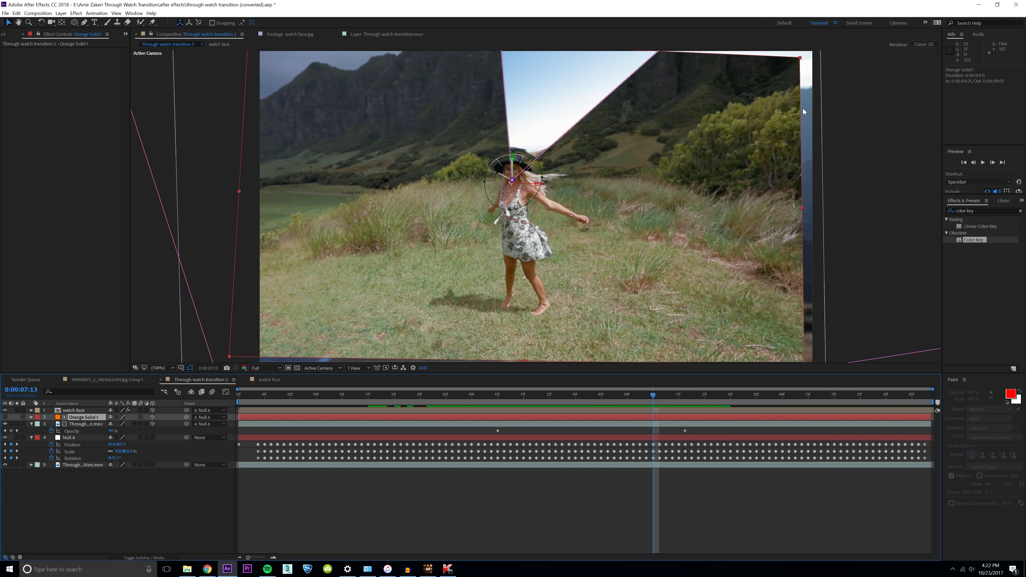
click(567, 394)
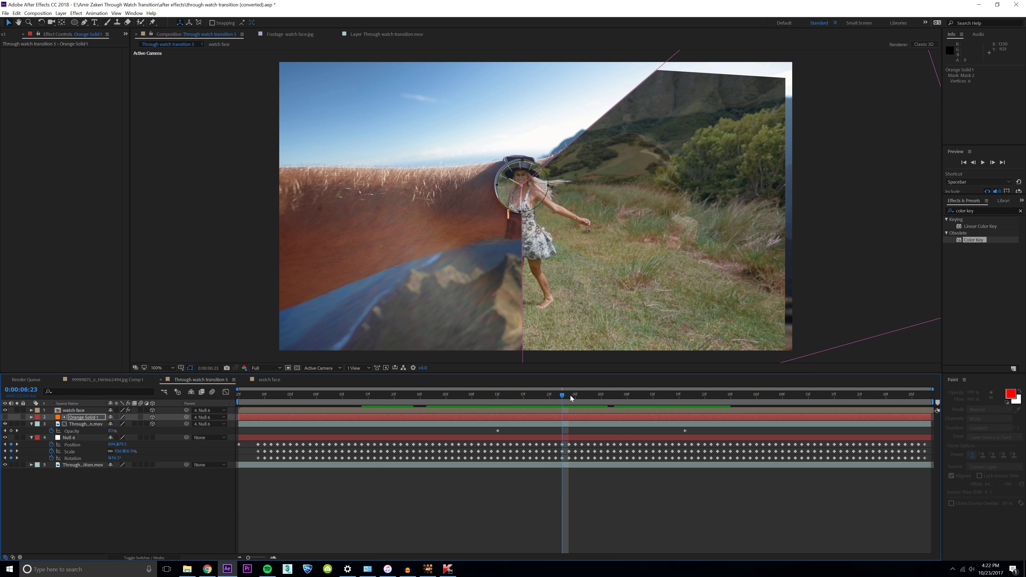
drag(570, 395, 478, 394)
Nest Through watch transition 5 in a new composition and keyframe its scale to enlarge between 0:00:05:17 and 0:00:06:17
click(11, 34)
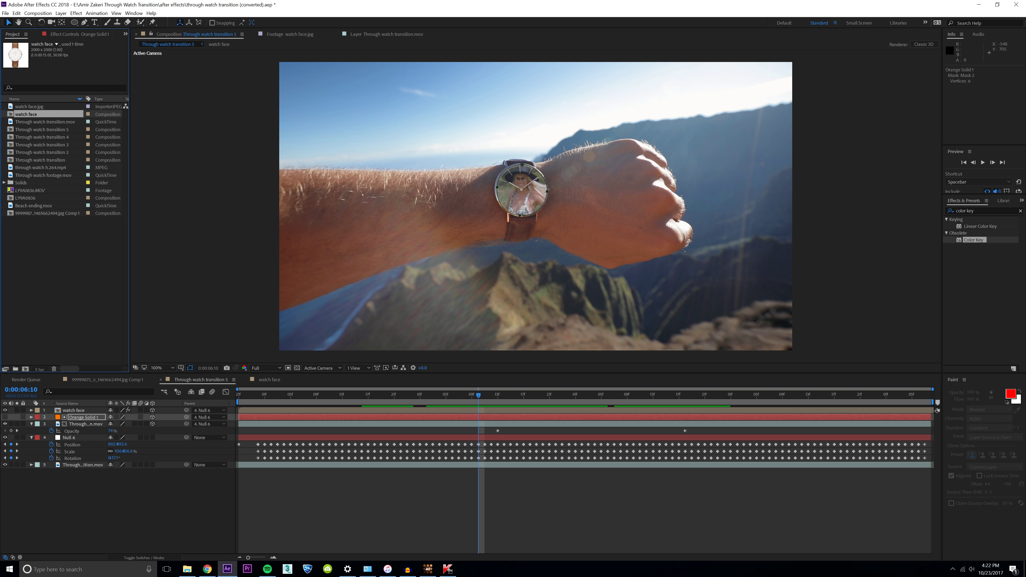
drag(53, 132, 25, 370)
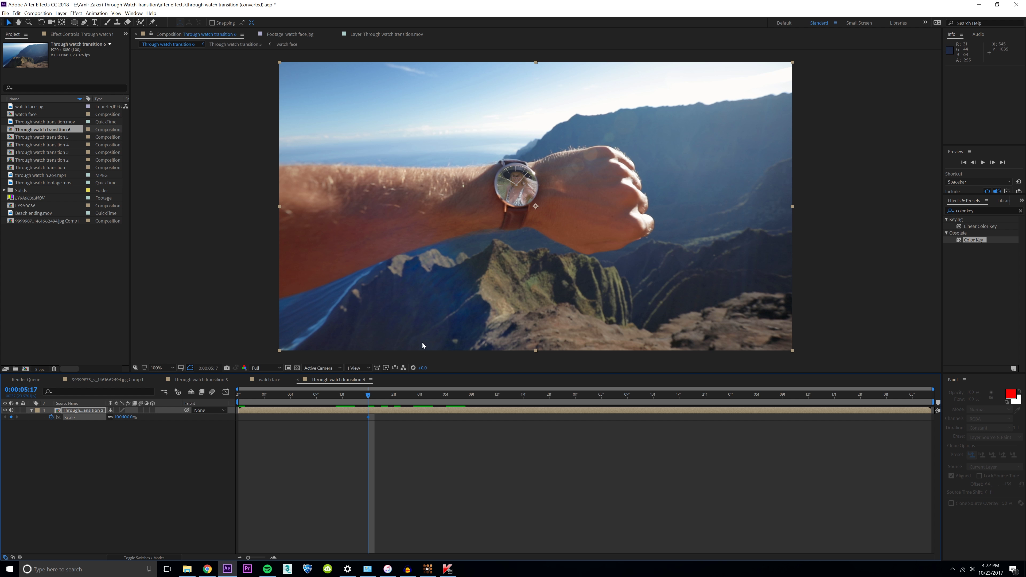
drag(403, 400, 524, 400)
drag(791, 206, 815, 208)
Keyframe the nested layer's position at 0:00:05:17 and 0:00:06:17, shifting it slightly right and up, and check the move
click(366, 400)
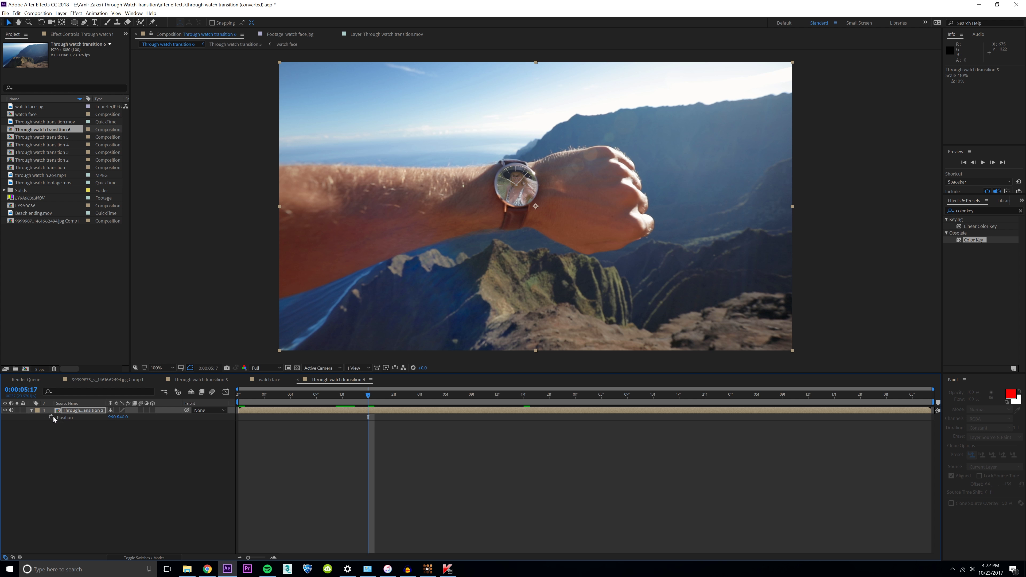
key(p)
key(u)
click(524, 399)
drag(499, 282, 519, 275)
drag(524, 424, 549, 427)
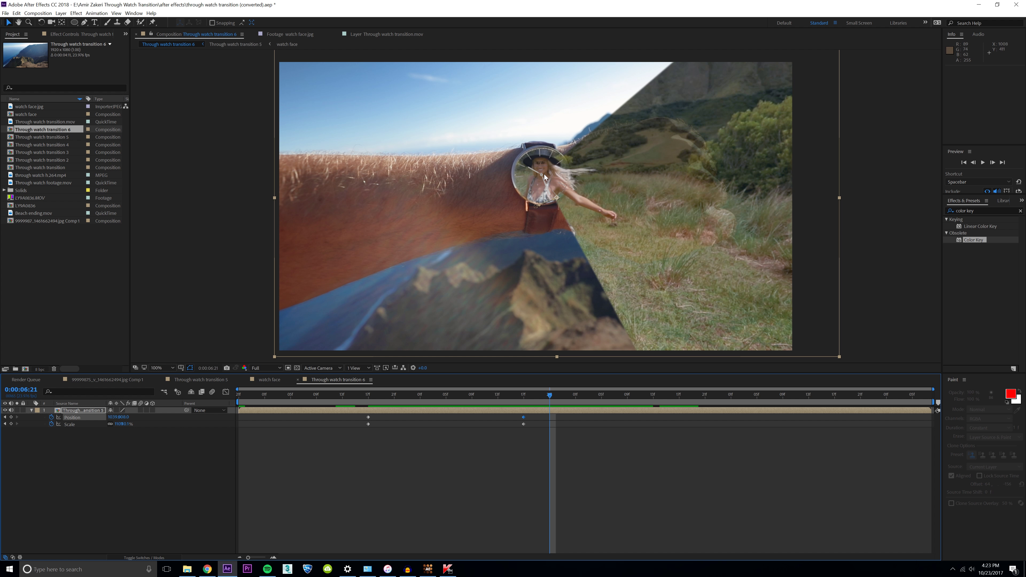
mouse_move(527, 399)
mouse_down()
mouse_move(673, 405)
mouse_move(467, 421)
mouse_move(514, 426)
mouse_move(523, 391)
mouse_up()
Return to the Through watch transition 5 composition and scrub through the mask sweep
click(200, 380)
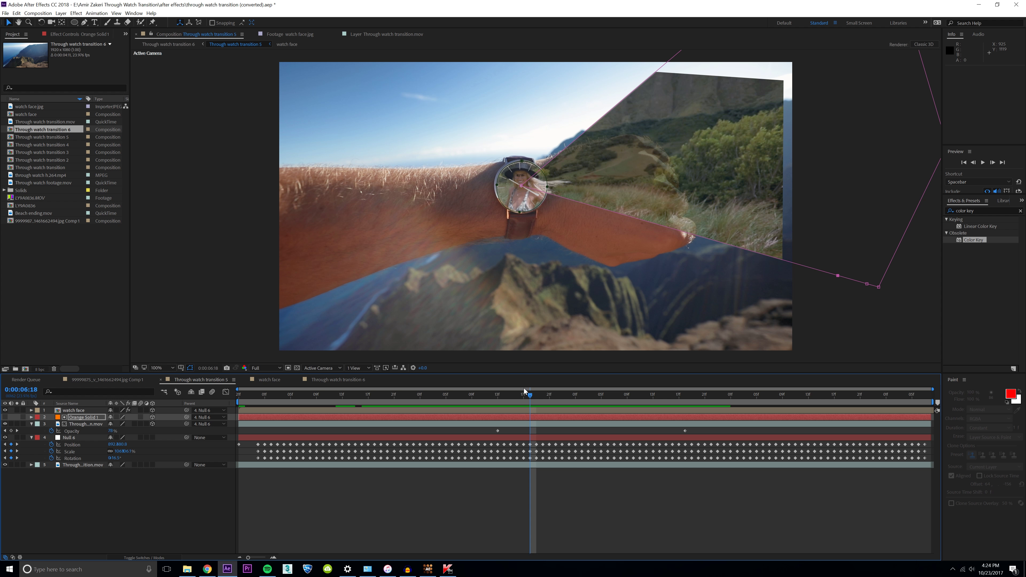
drag(529, 392, 504, 393)
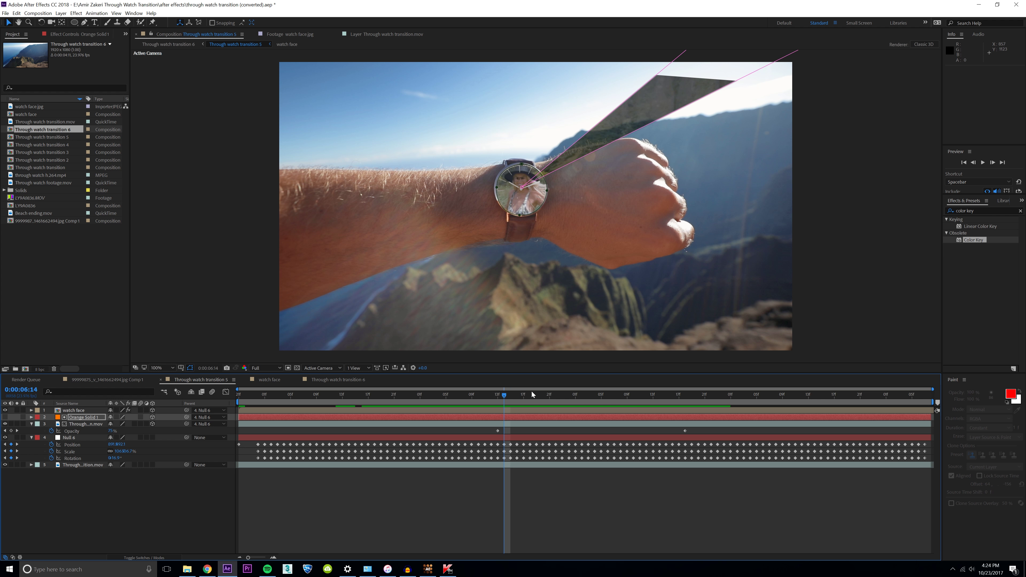
drag(512, 399, 616, 387)
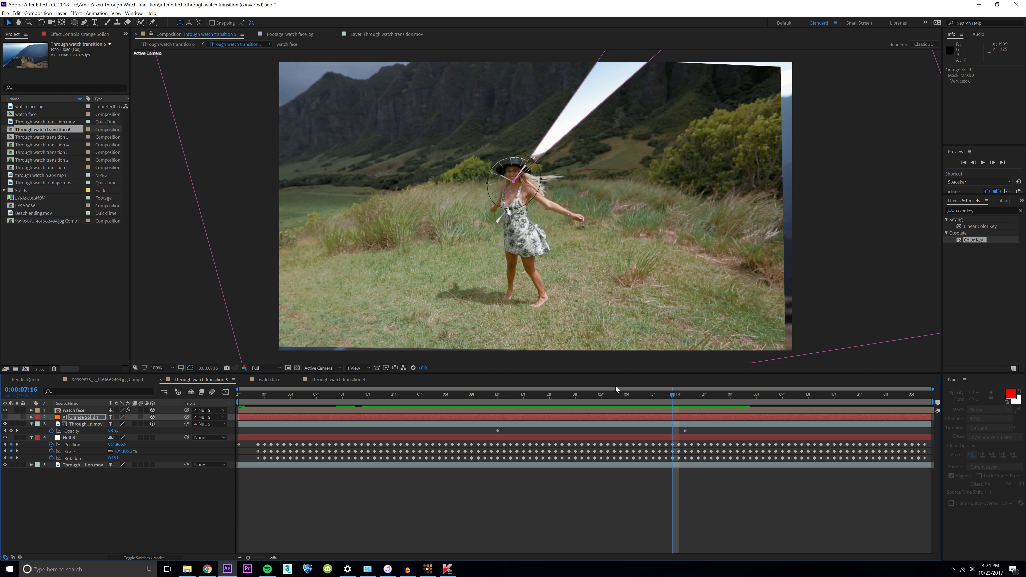
Fade the watch face layer out with opacity keyframes from 100% at 0:00:07:16 to 0% at 0:00:07:20
click(79, 410)
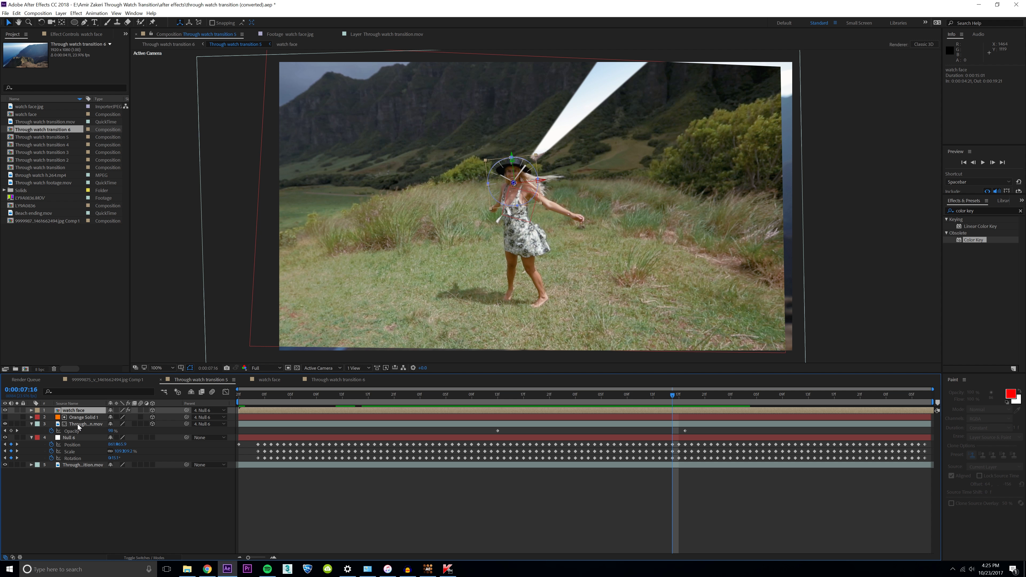
key(t)
click(52, 417)
drag(673, 397, 699, 398)
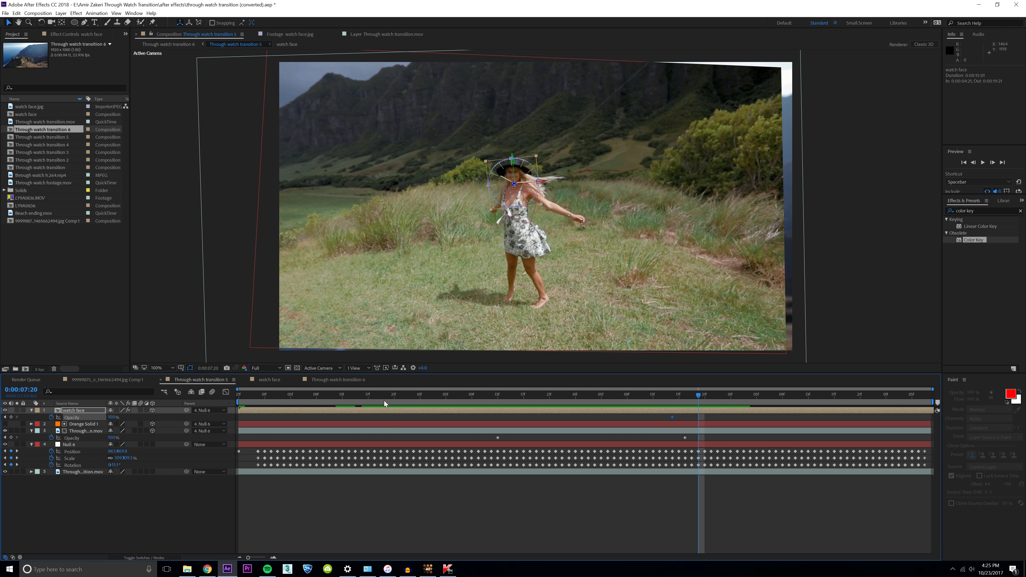
text(0)
click(180, 501)
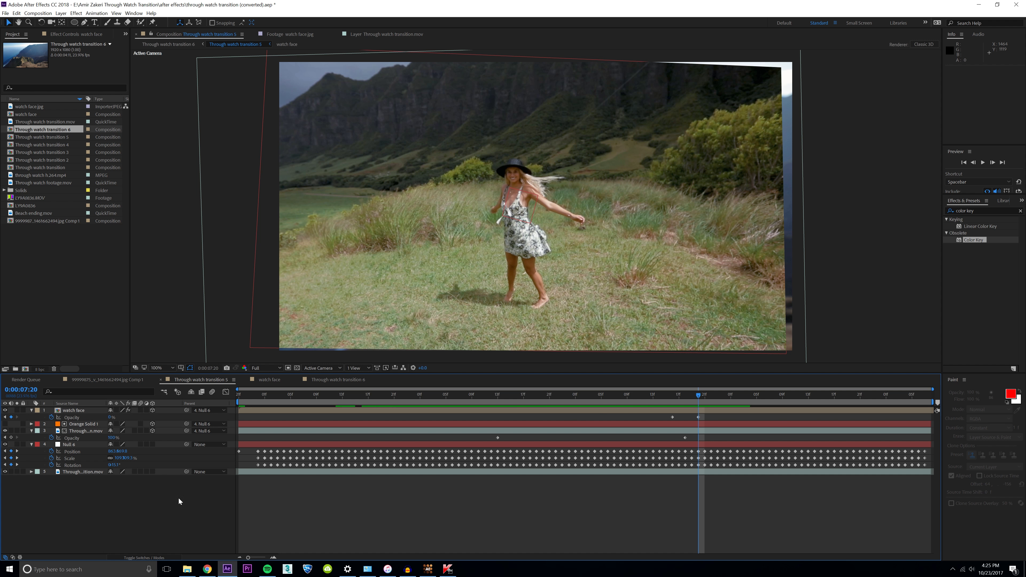
mouse_move(669, 407)
mouse_down()
mouse_move(698, 403)
mouse_move(648, 403)
mouse_move(698, 405)
mouse_move(660, 404)
mouse_move(695, 407)
mouse_move(669, 407)
mouse_move(687, 408)
mouse_up()
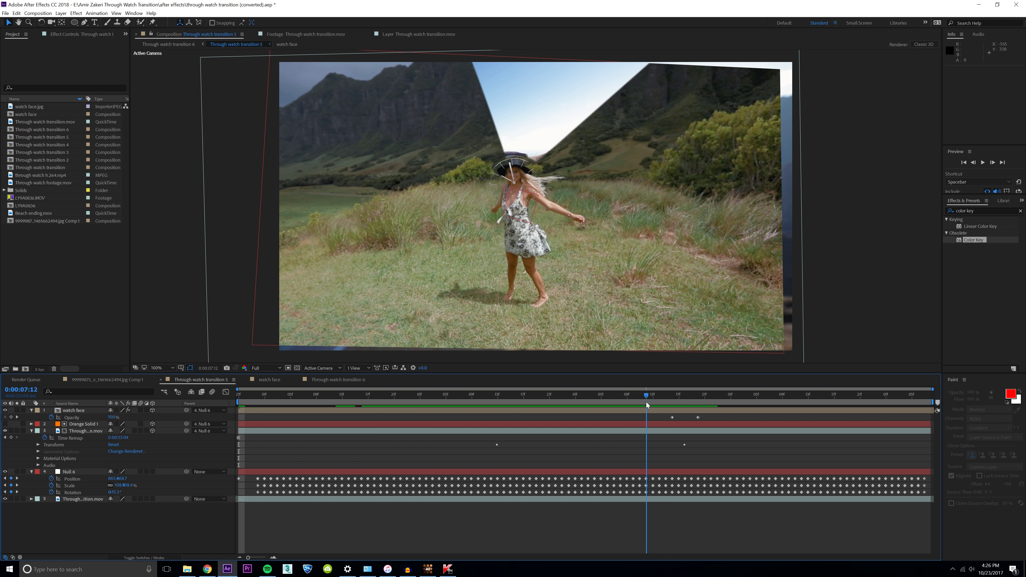
At 0:00:07:18, duplicate the matted Through watch transition.mov layer and move the copy above the watch face layer
drag(645, 402, 687, 402)
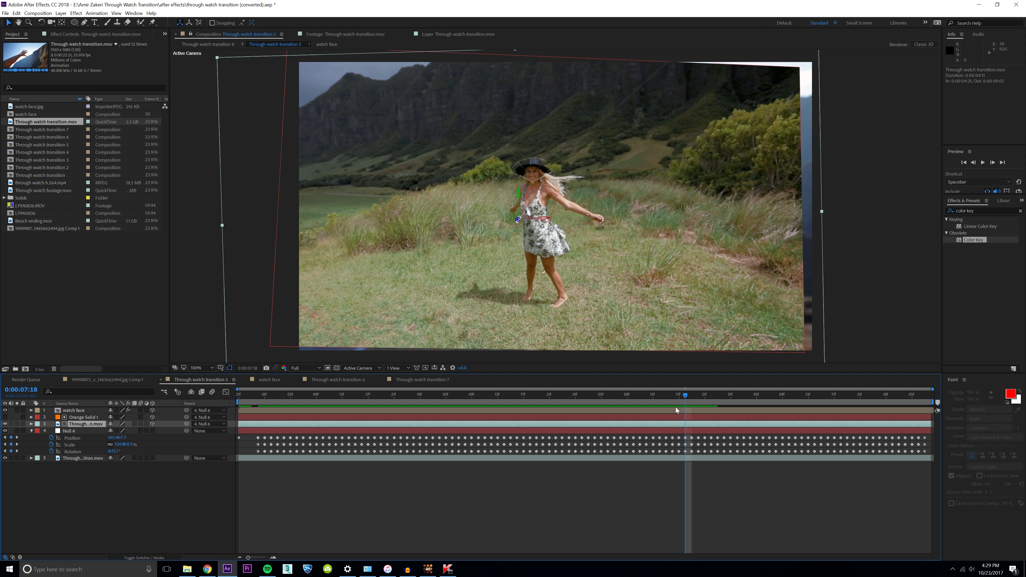
key(ctrl+d)
key(ctrl+bracketright)
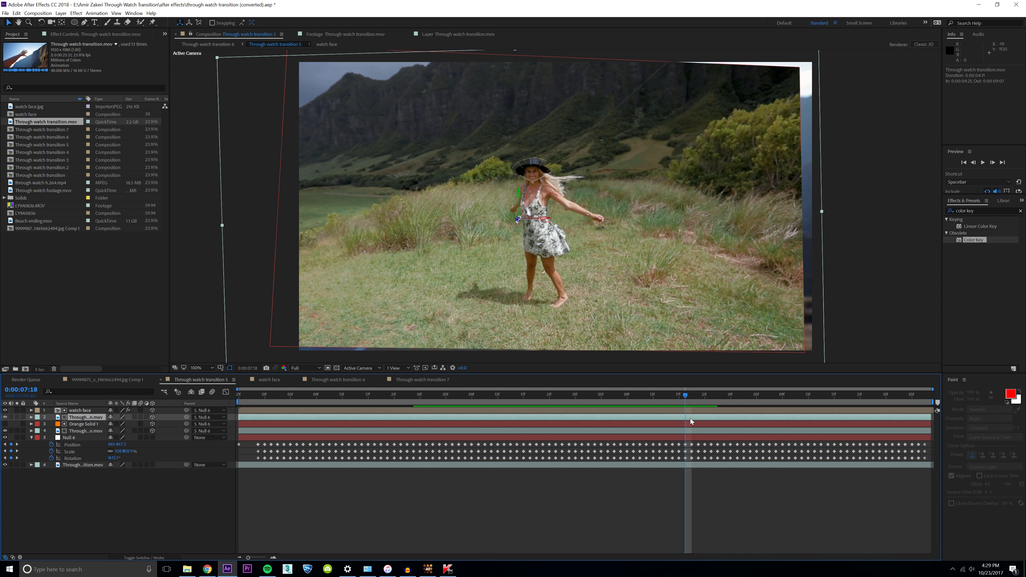
drag(77, 418, 85, 411)
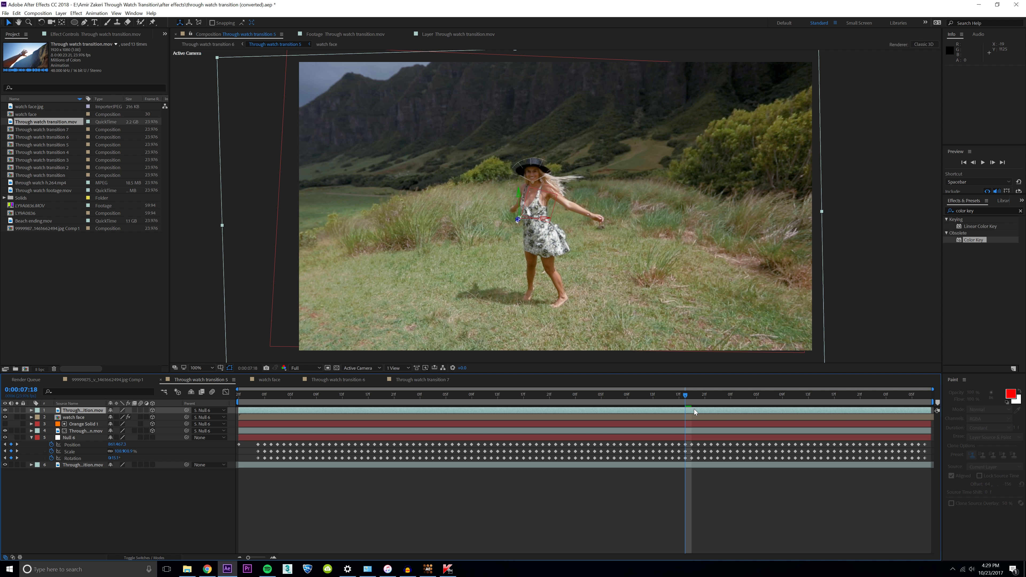
Trim the duplicated clip to start at 0:00:07:18 and leave it at a constant 50% opacity without keyframes
key(alt+bracketleft)
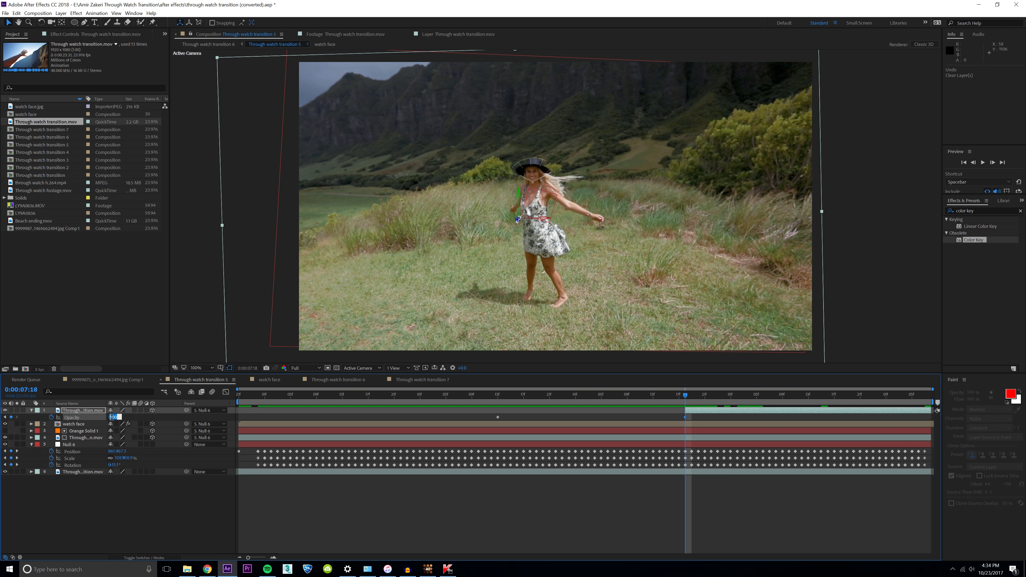
click(52, 417)
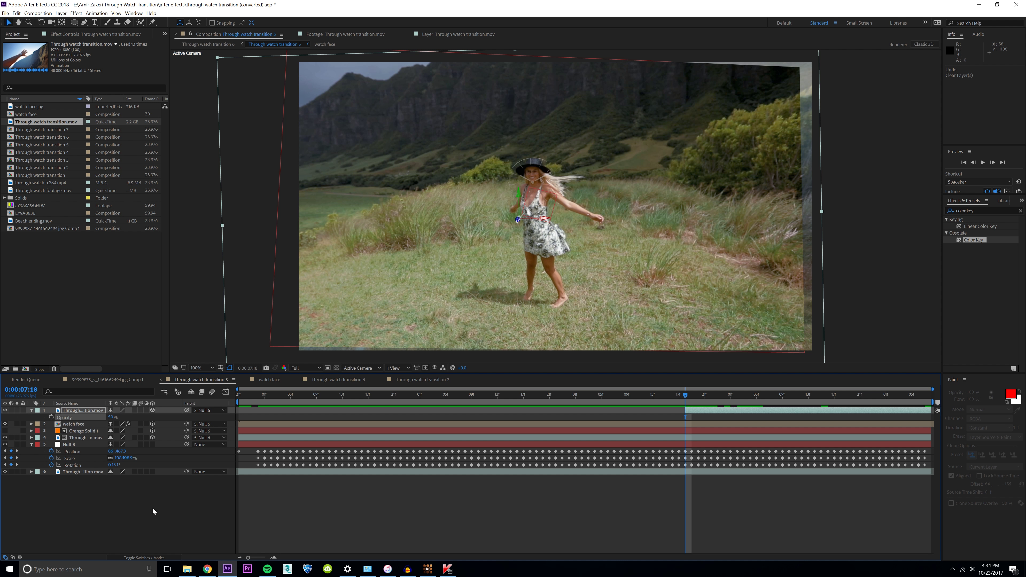
Time-reverse the duplicated clip and shift it to start at 0:00:07:18, matching its image to the clip underneath
right_click(686, 410)
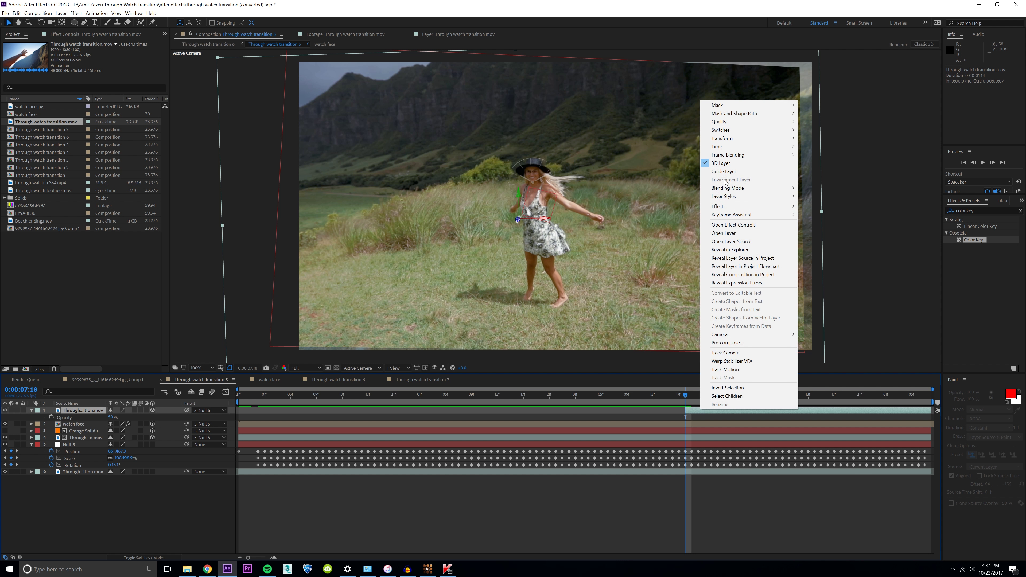
mouse_move(767, 147)
click(818, 155)
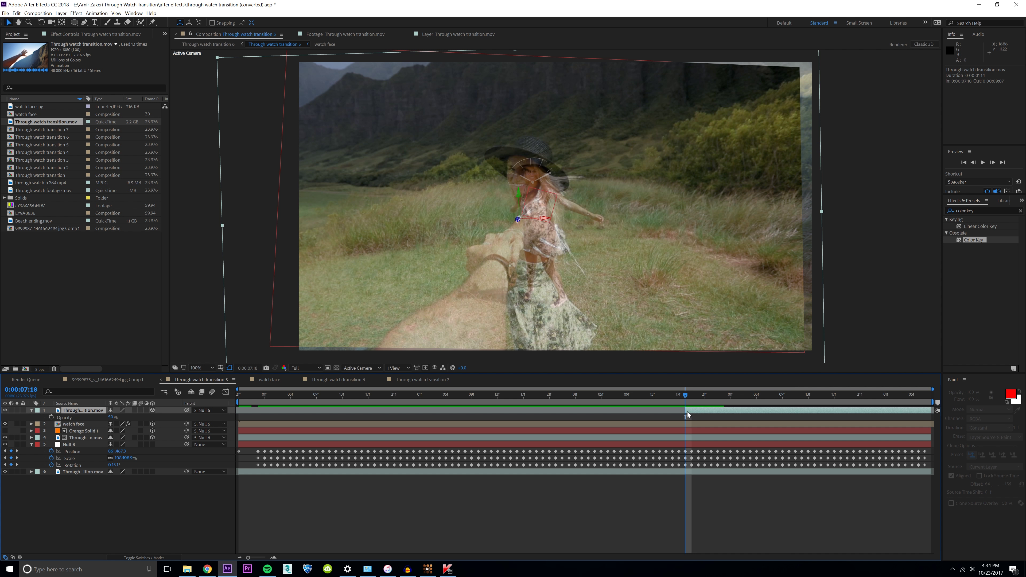
mouse_move(684, 411)
mouse_down()
mouse_move(251, 418)
mouse_move(694, 415)
mouse_up()
click(680, 399)
drag(666, 397, 685, 411)
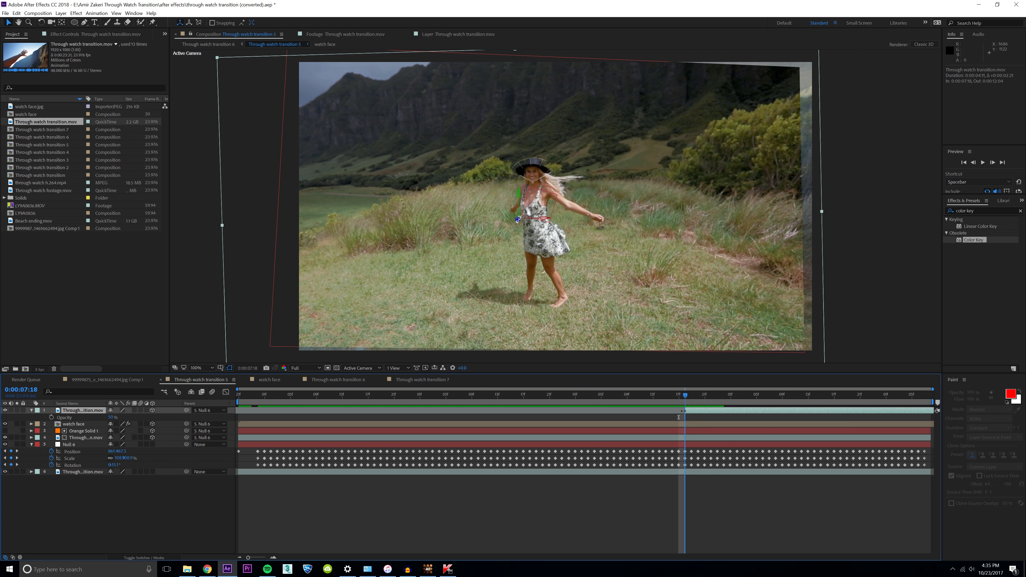
Set the duplicated clip's opacity to 100% and preview the handover around 0:00:07:18
key(t)
key(t)
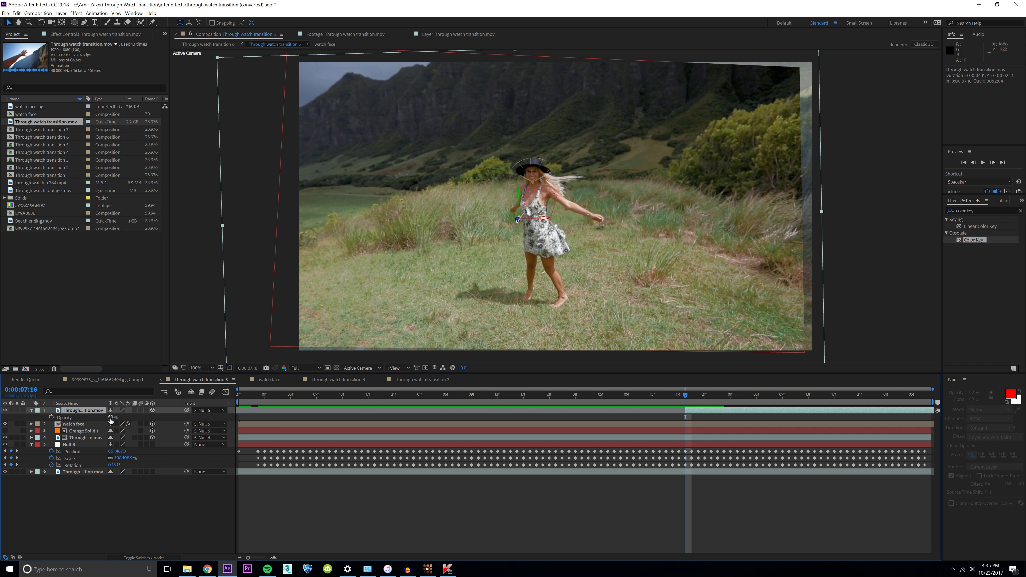
drag(673, 399, 684, 400)
key(space)
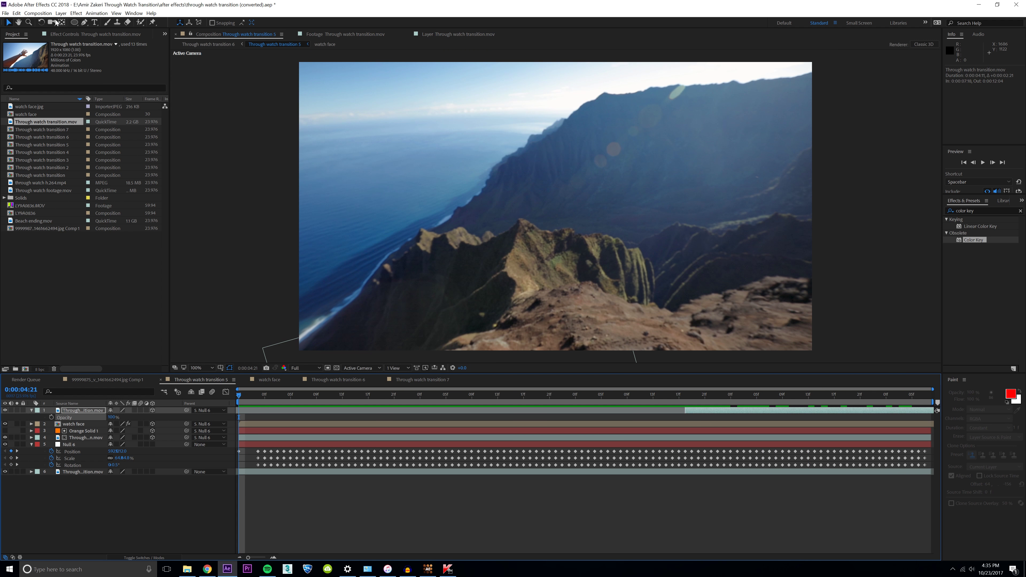
Lengthen the Through watch transition 5 composition by increasing its duration in the composition settings
click(41, 13)
click(59, 32)
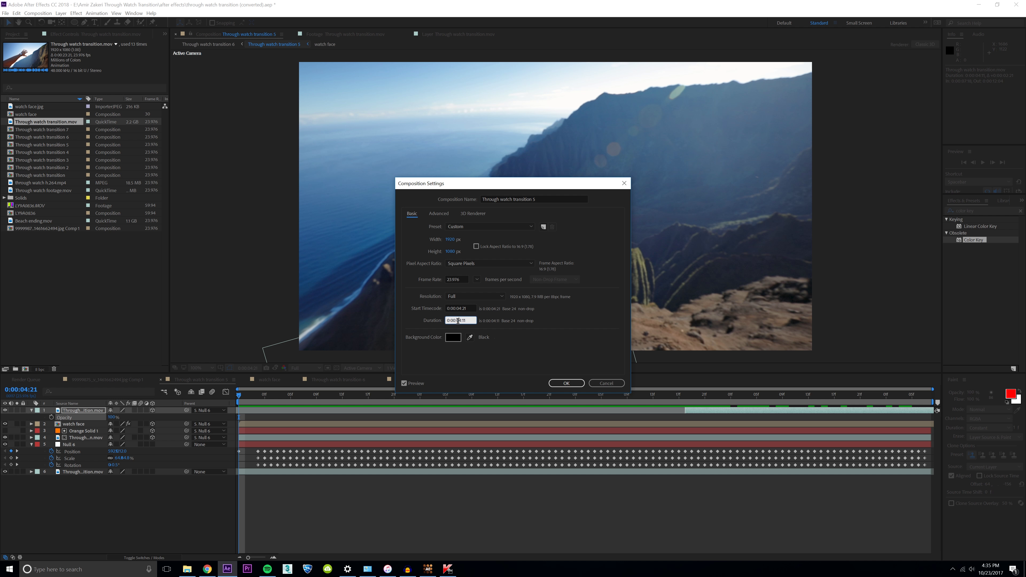
click(558, 385)
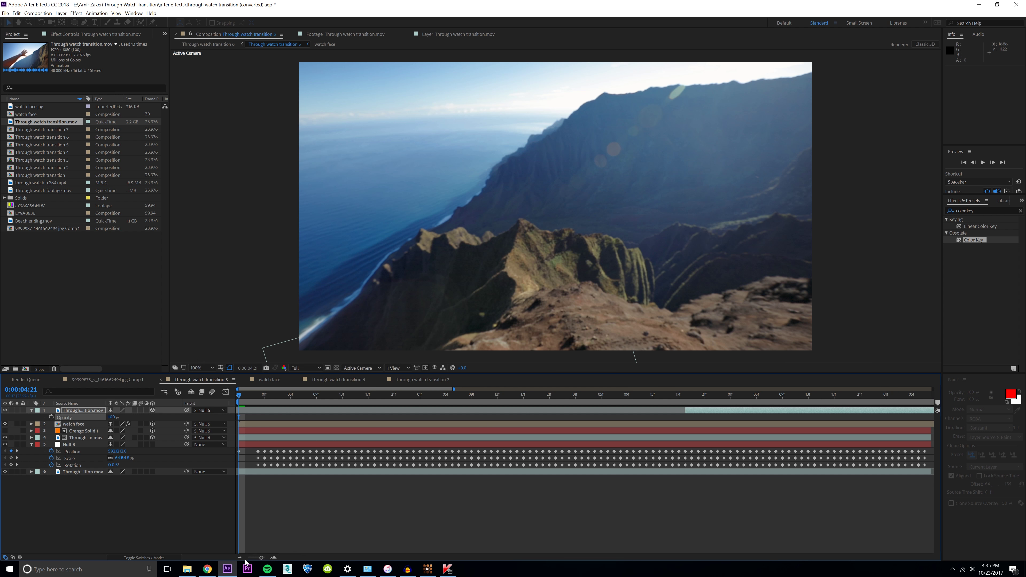
Preview the lengthened composition from 0:00:04:21 with the image fitted to the viewer
key(space)
click(200, 368)
click(205, 377)
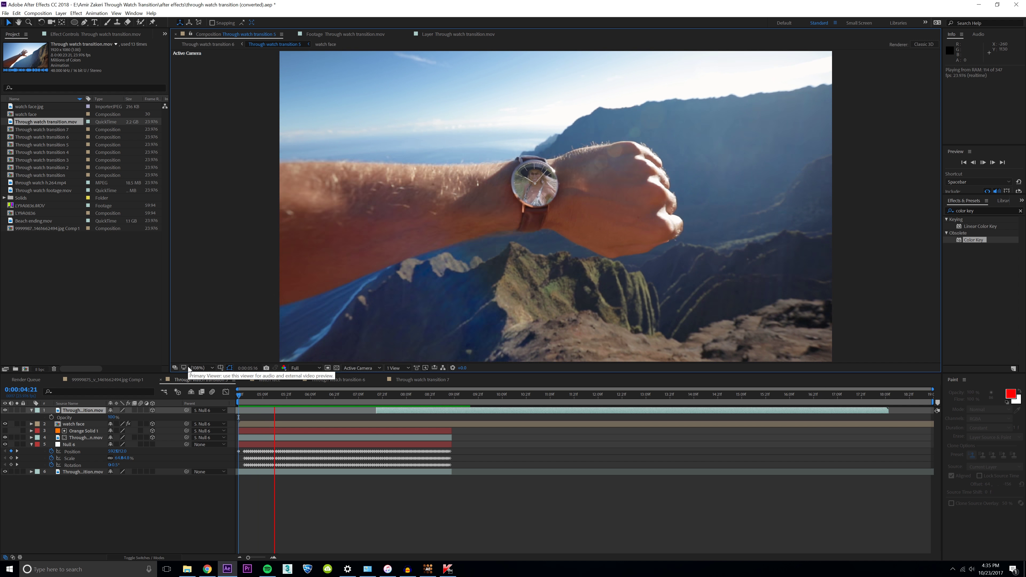